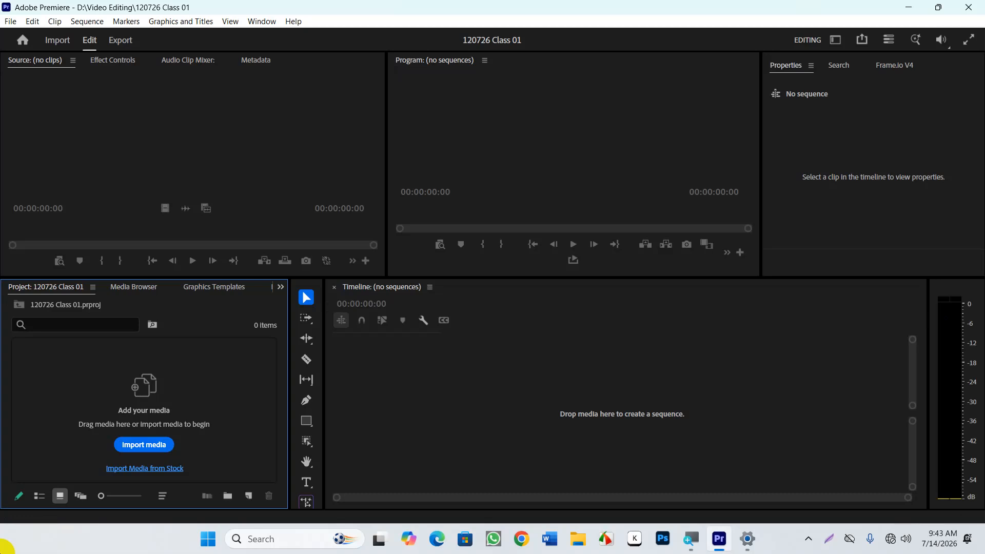
- Close the 120726 Class 01 project window, restart Premiere and open the recent project 260712 Recap Magic
click(593, 368)
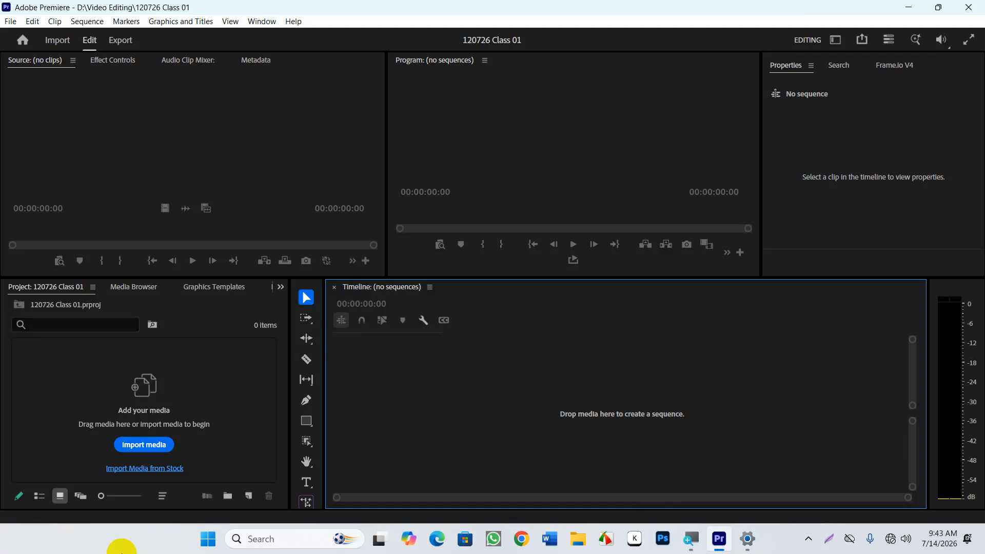
click(968, 7)
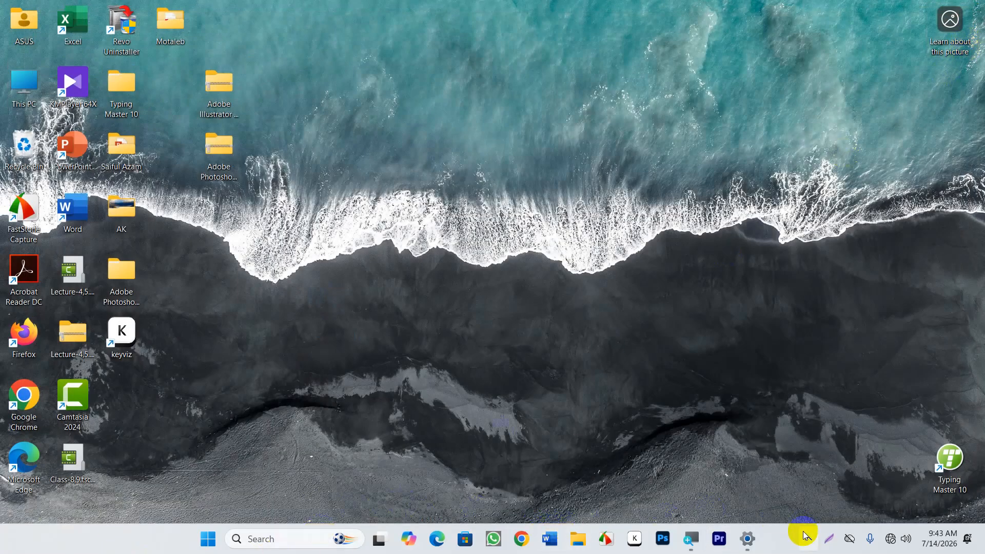
click(721, 544)
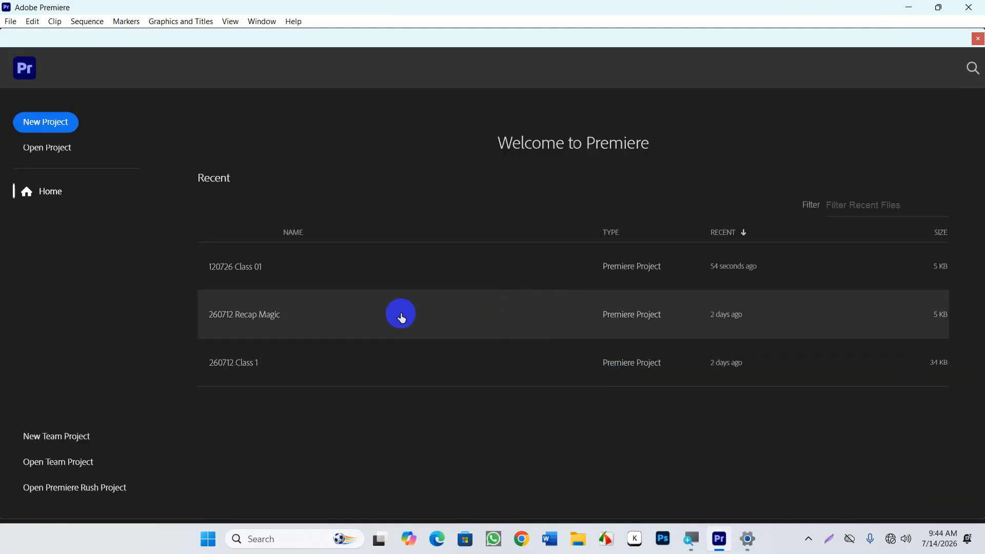
click(373, 316)
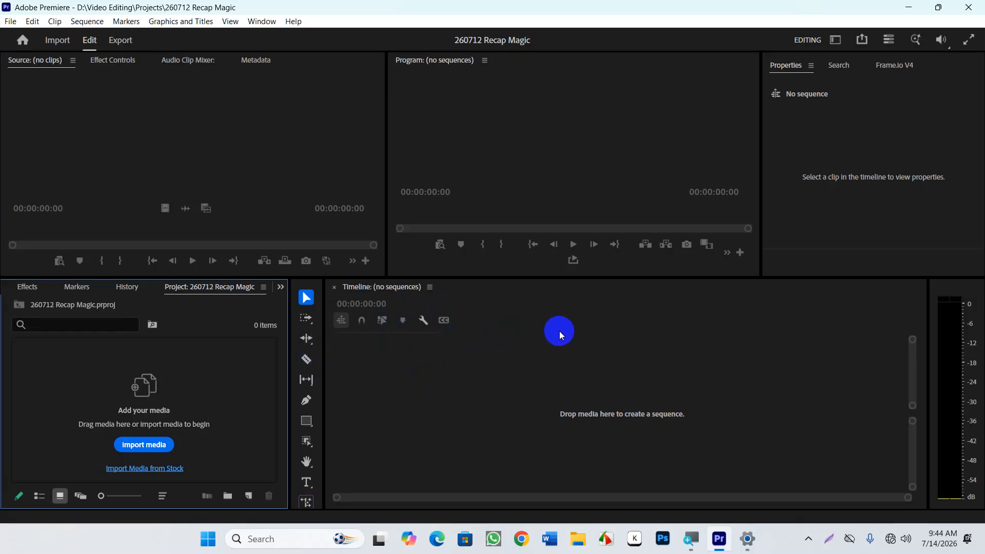
- Import all twelve video clips, VID_20231207_104537 through VID_20231207_104842, from folder 1 of Magical Edits
double_click(226, 400)
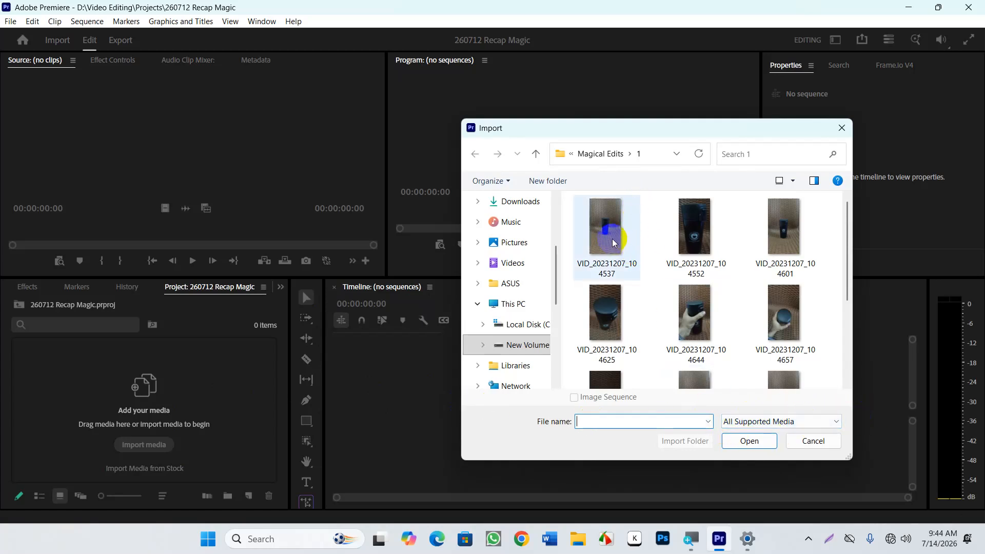
click(629, 244)
scroll(754, 352, down, 3)
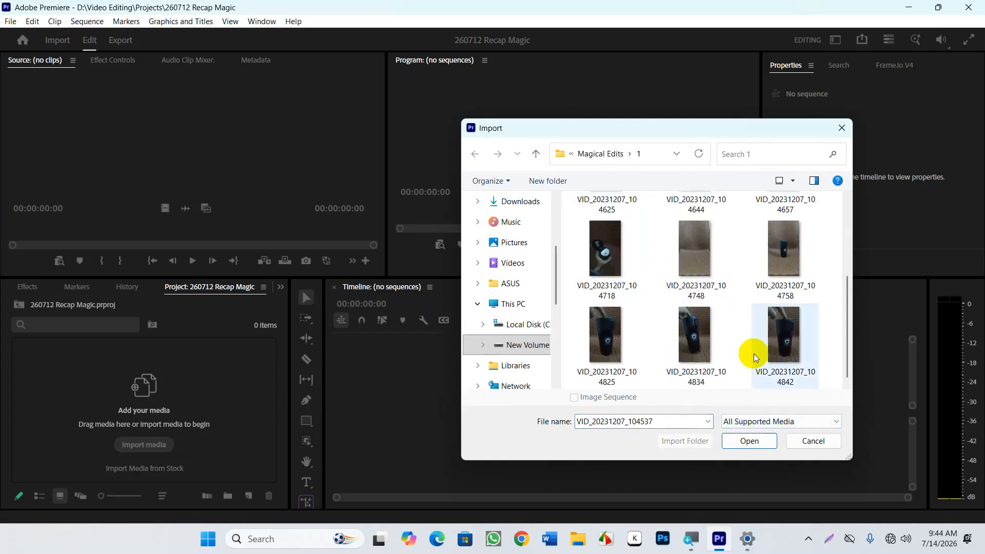
shift+click(793, 345)
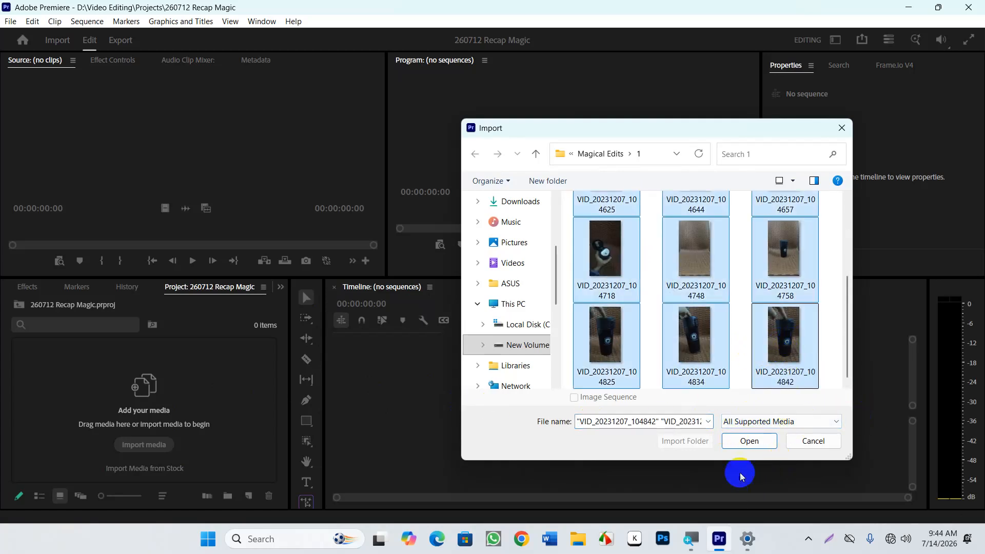
click(749, 441)
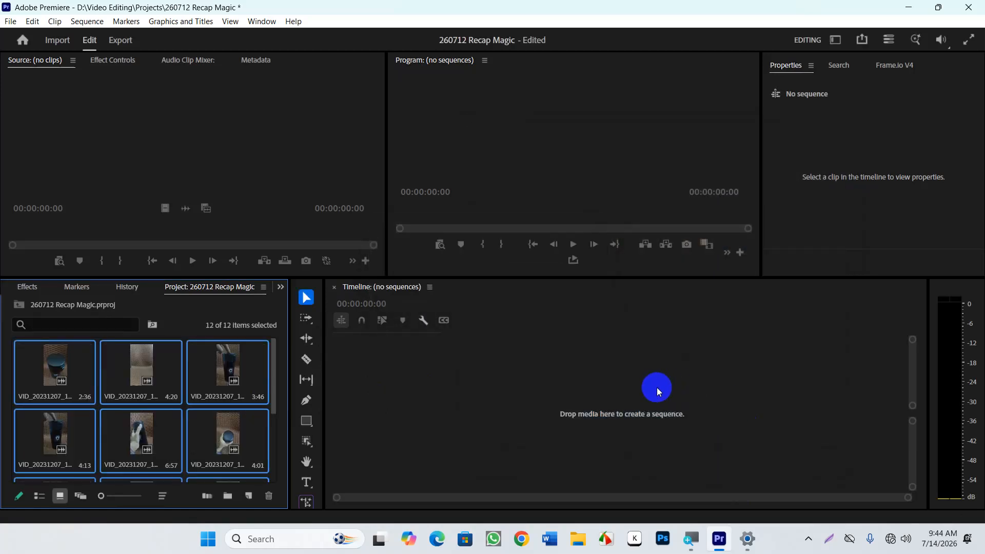
- Create a sequence from all the imported clips and delete the stray extra VID_20231207_104834 clip beyond their end
drag(230, 380, 159, 374)
drag(224, 373, 728, 429)
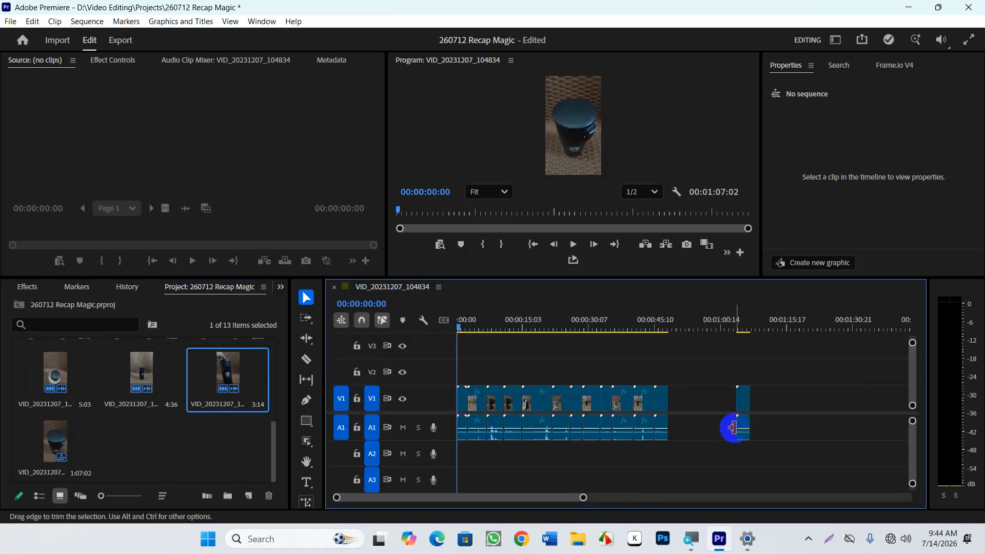
click(743, 435)
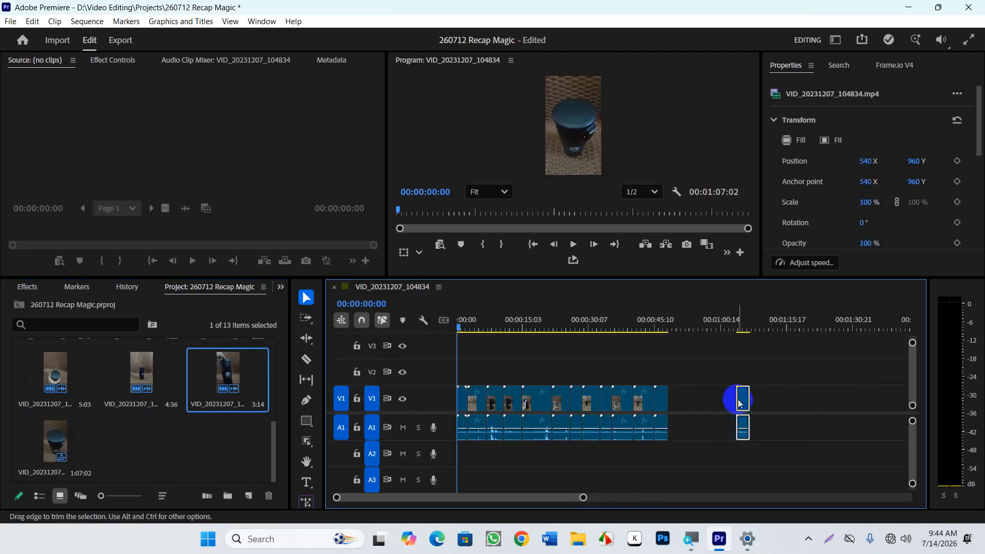
key(Delete)
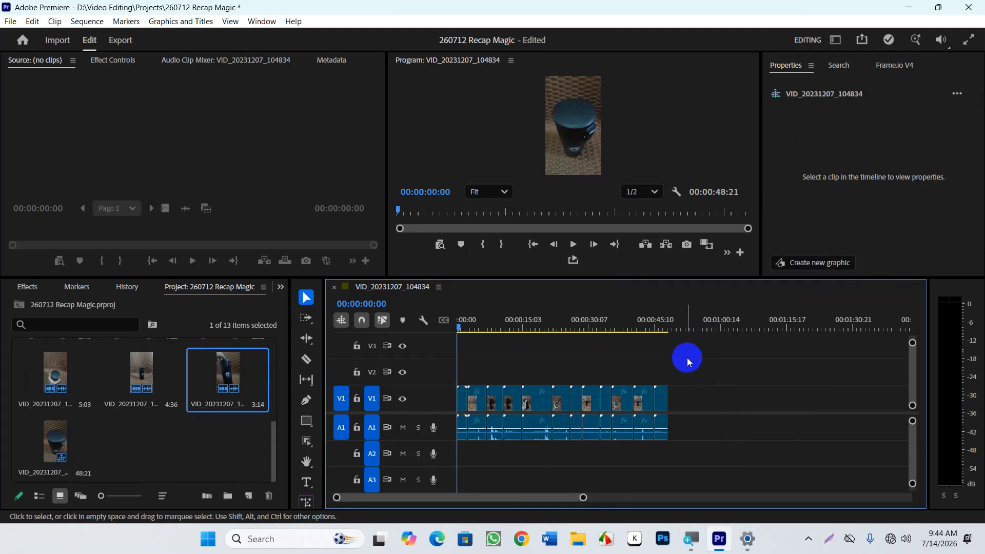
- Return the playhead to the sequence start, enlarge the monitor area and widen the tools area to two columns
click(531, 318)
drag(533, 316, 434, 328)
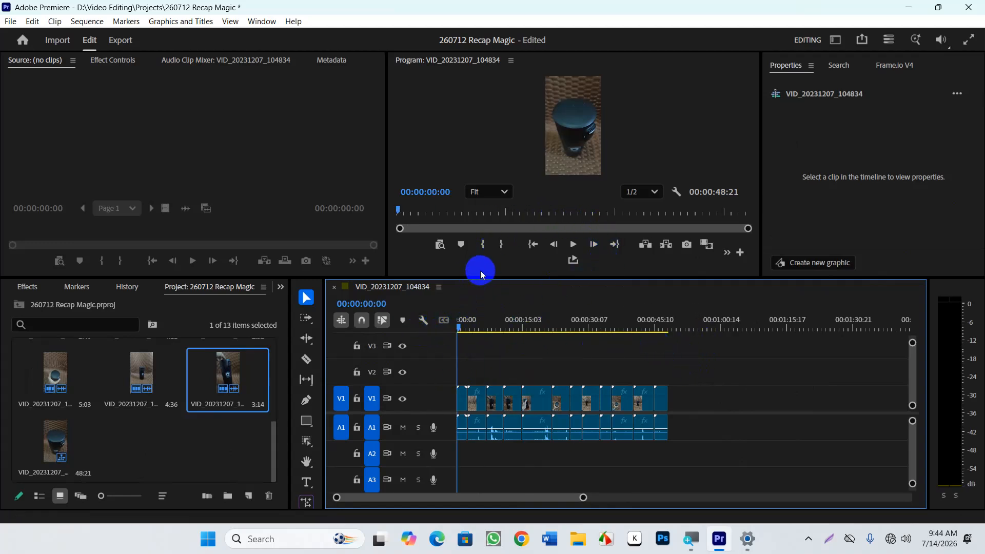
drag(503, 277, 503, 308)
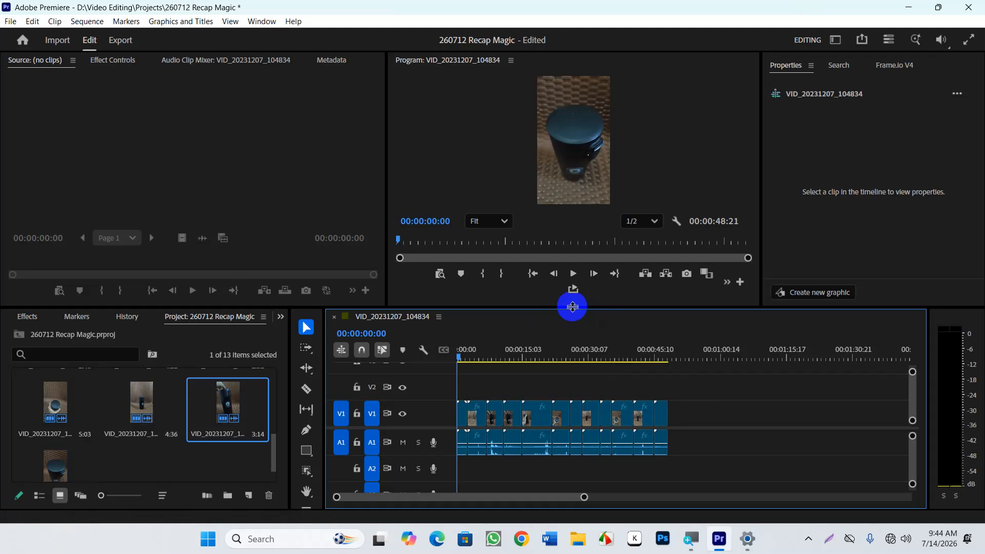
drag(574, 307, 574, 337)
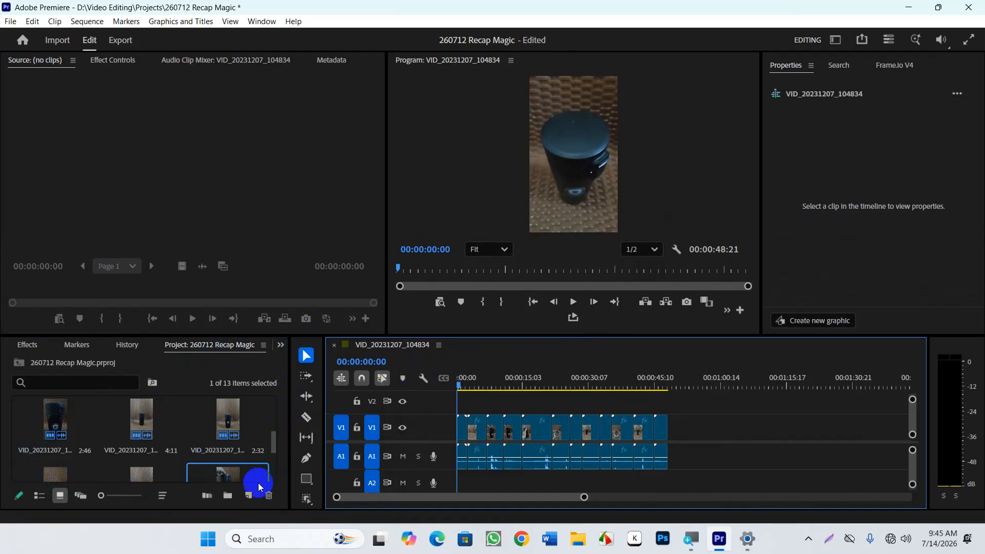
drag(321, 425, 342, 421)
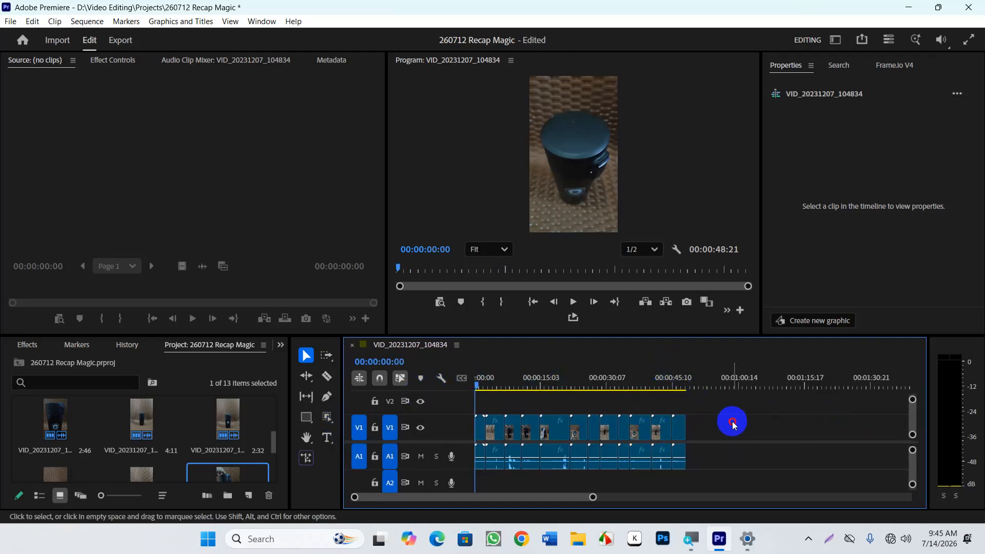
- Play the opening of the sequence and shift all its clips together to start at about 00:00:44
key(space)
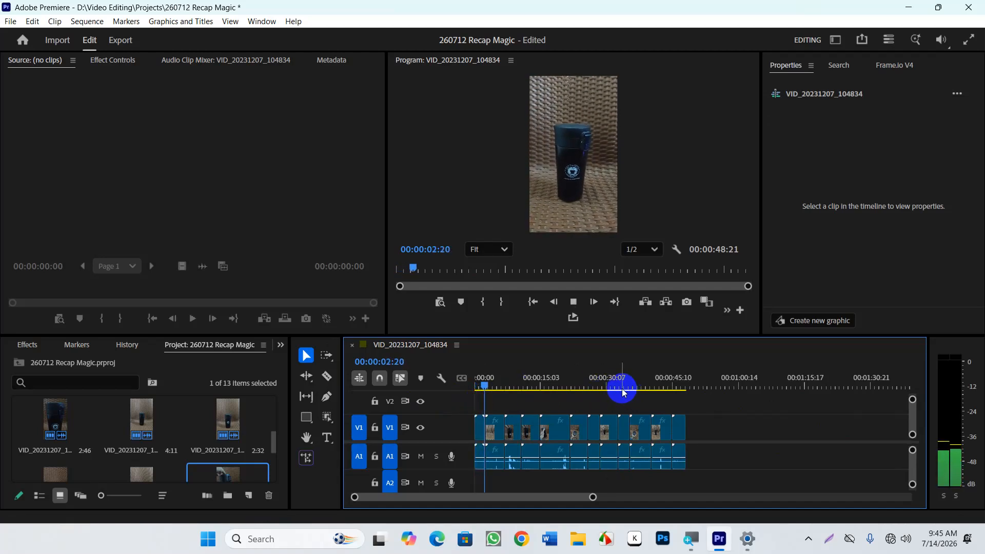
drag(737, 425, 474, 457)
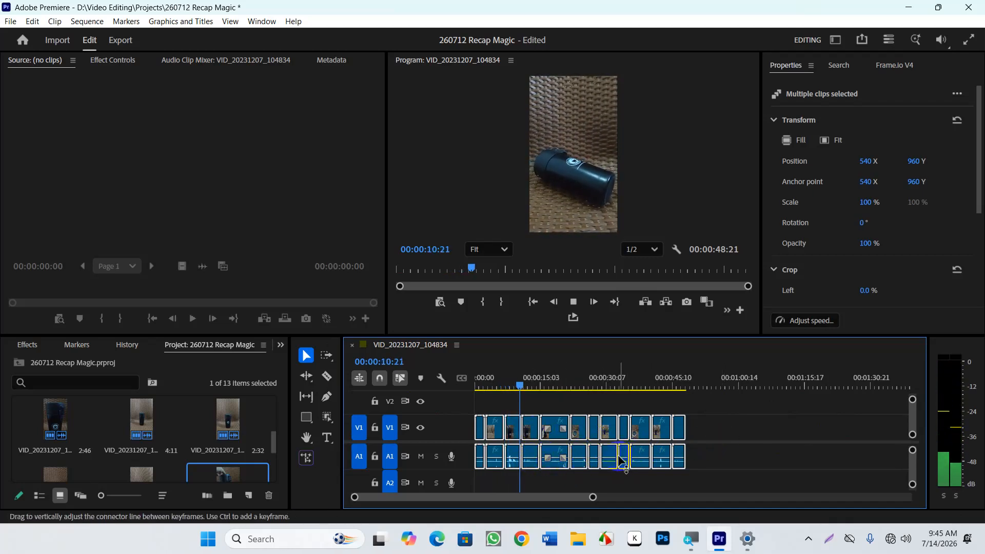
drag(615, 453, 810, 436)
click(622, 432)
- Scrub through the shifted clips and move the empty-chair clip VID_20231207_104748 to the start of the sequence
mouse_move(673, 394)
mouse_down()
mouse_move(660, 378)
mouse_move(675, 385)
mouse_up()
click(724, 406)
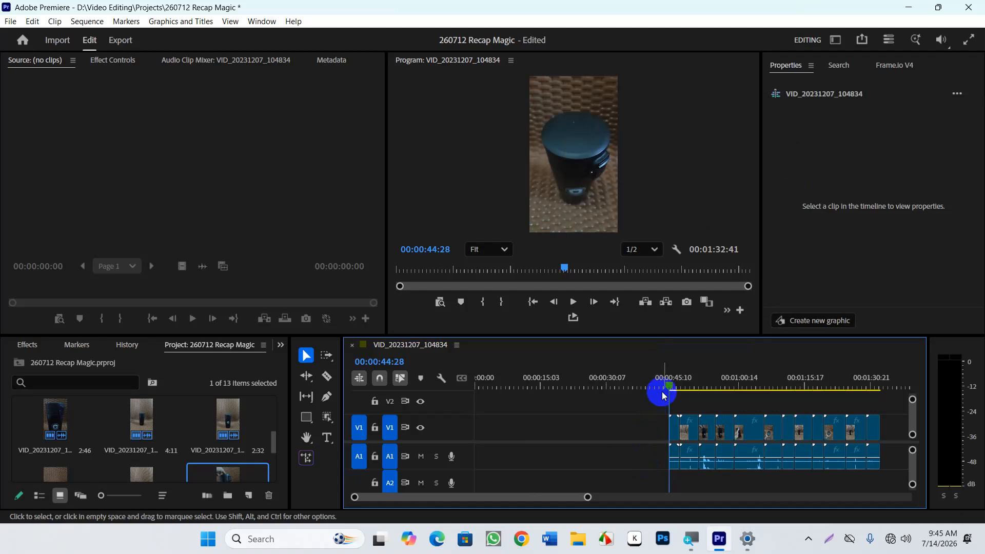
drag(666, 390, 685, 379)
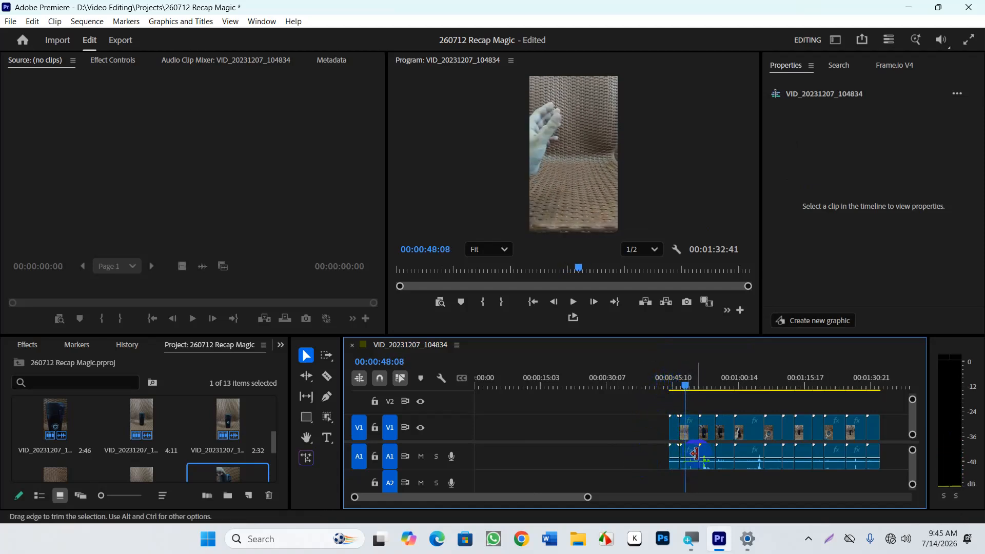
drag(690, 434, 479, 441)
- Play the first clip from its start to review its opening, and return the playhead to 00:00:00:00
click(485, 384)
drag(485, 384, 442, 387)
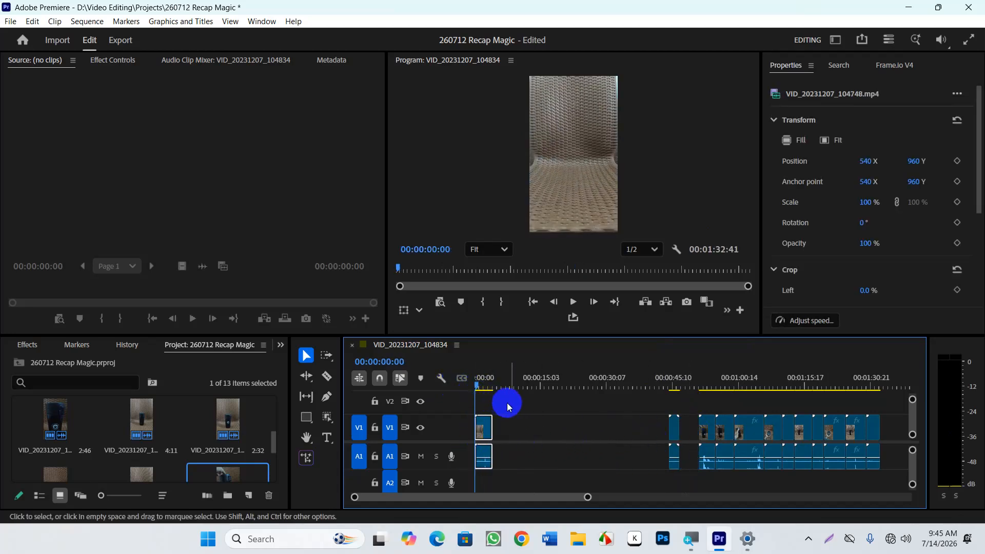
key(space)
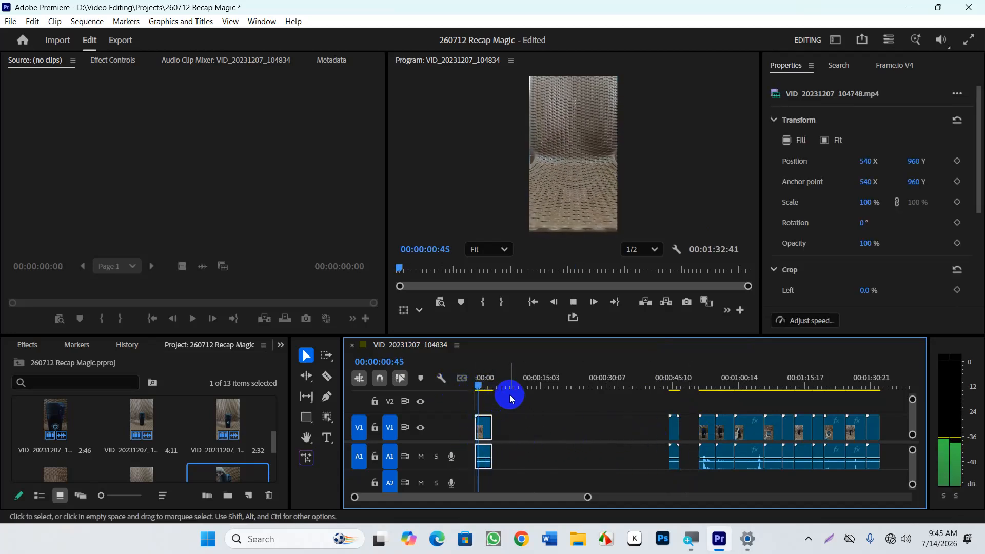
drag(479, 389, 478, 390)
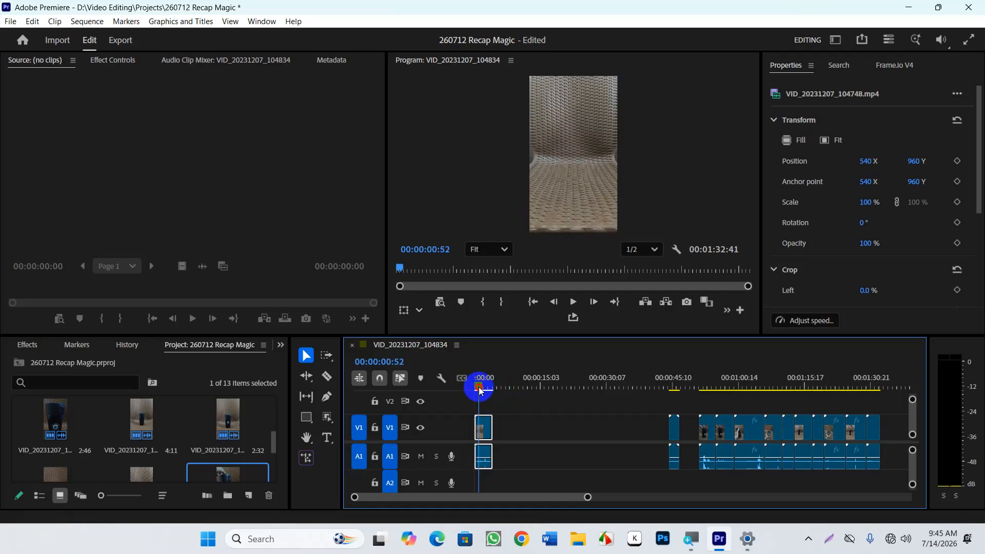
scroll(520, 426, up, 3)
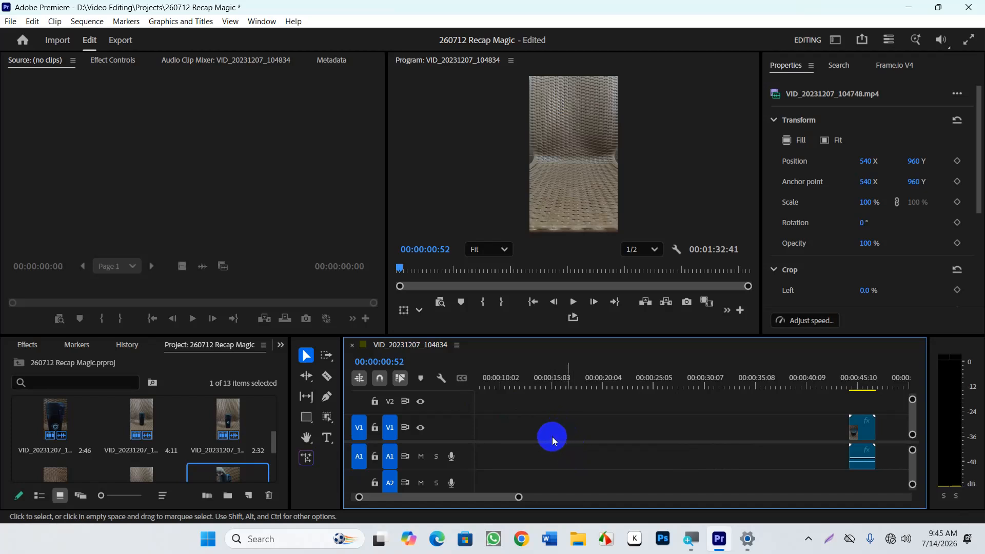
scroll(489, 397, up, 1)
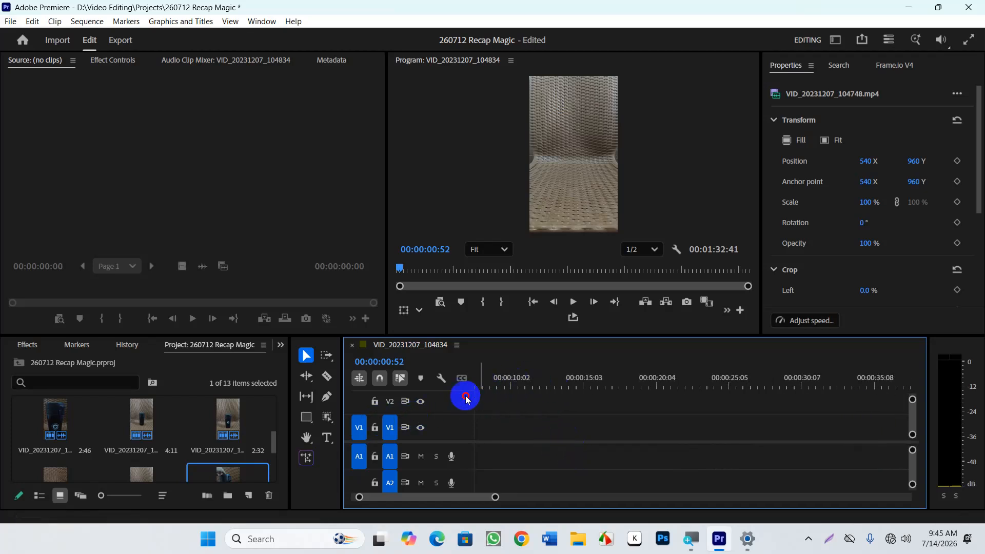
drag(489, 377, 366, 396)
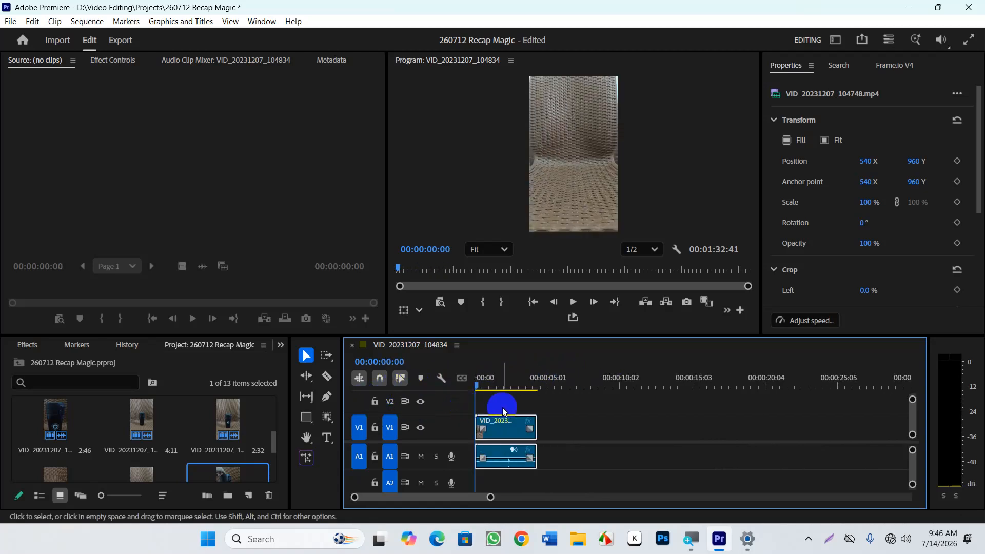
- Place the playhead at 00:00:00:50 in the first clip
scroll(509, 406, up, 1)
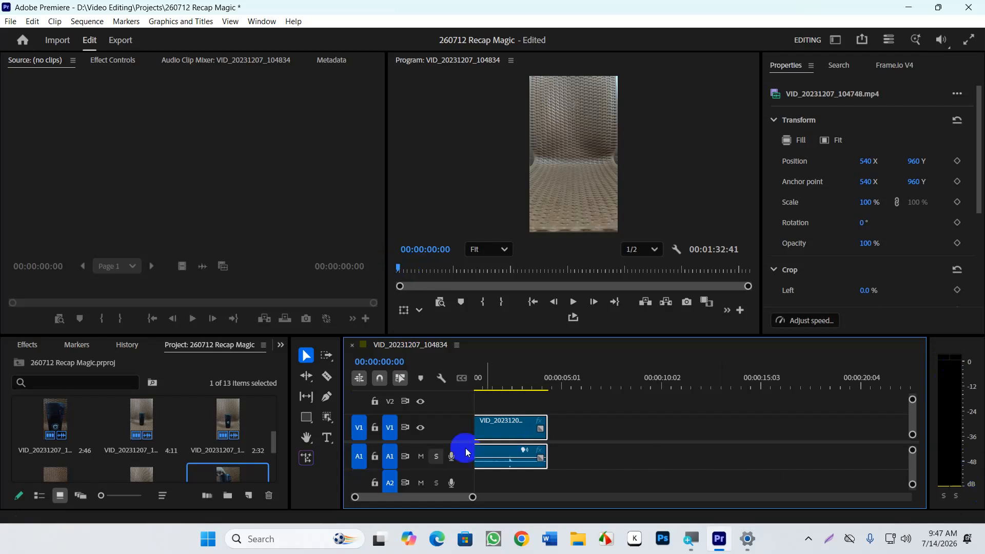
click(530, 402)
scroll(517, 395, up, 2)
drag(522, 379, 492, 409)
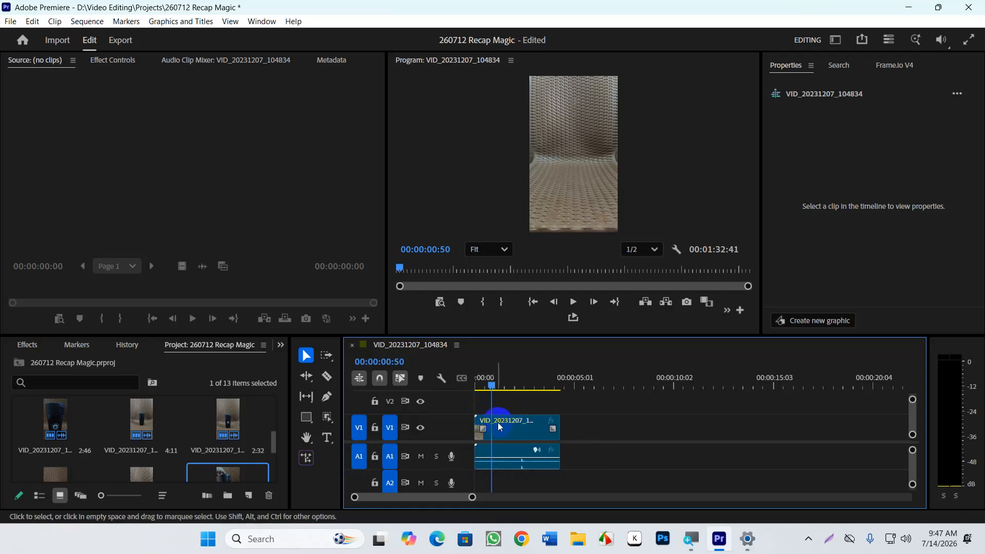
- Trim the start of the first clip to the playhead and undo the trim
click(476, 416)
drag(476, 416, 493, 425)
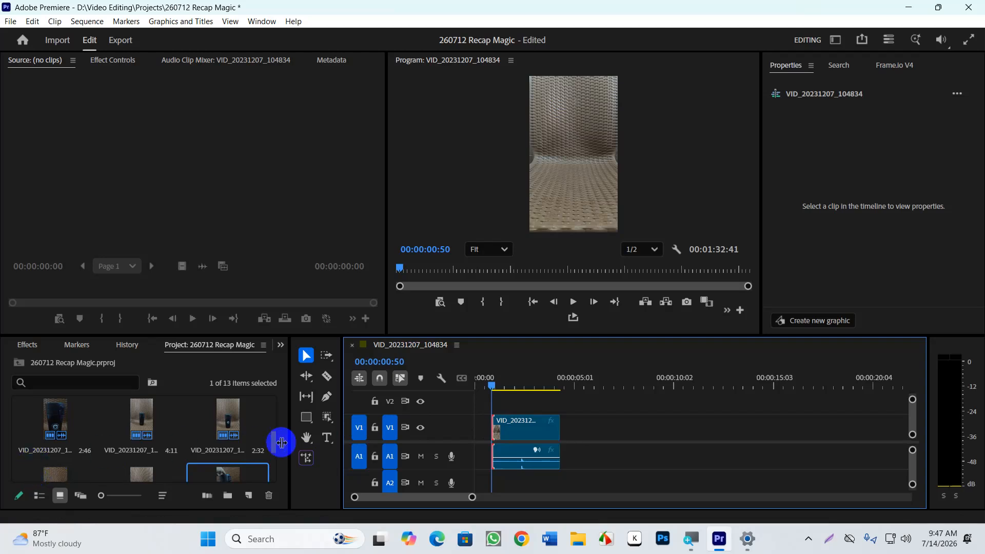
click(327, 377)
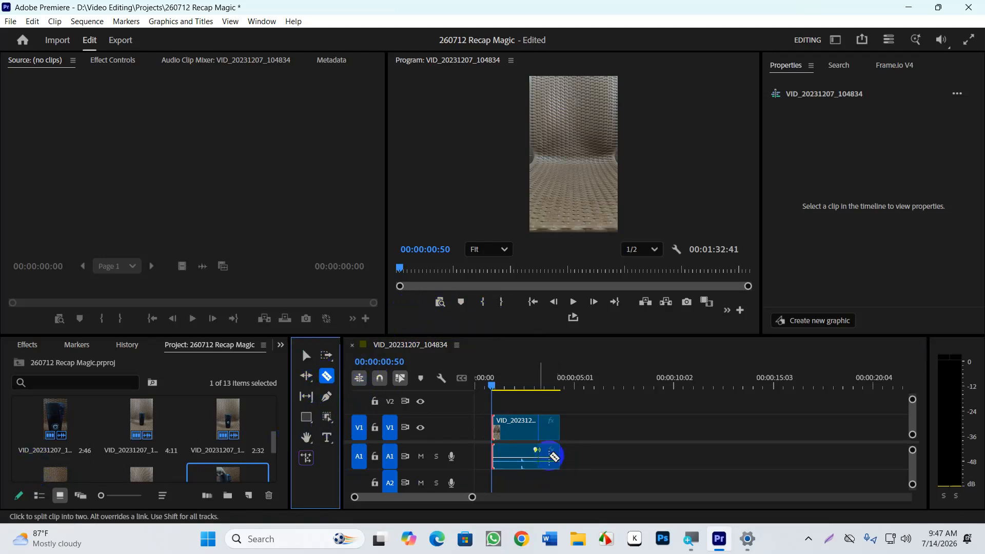
key(ctrl+z)
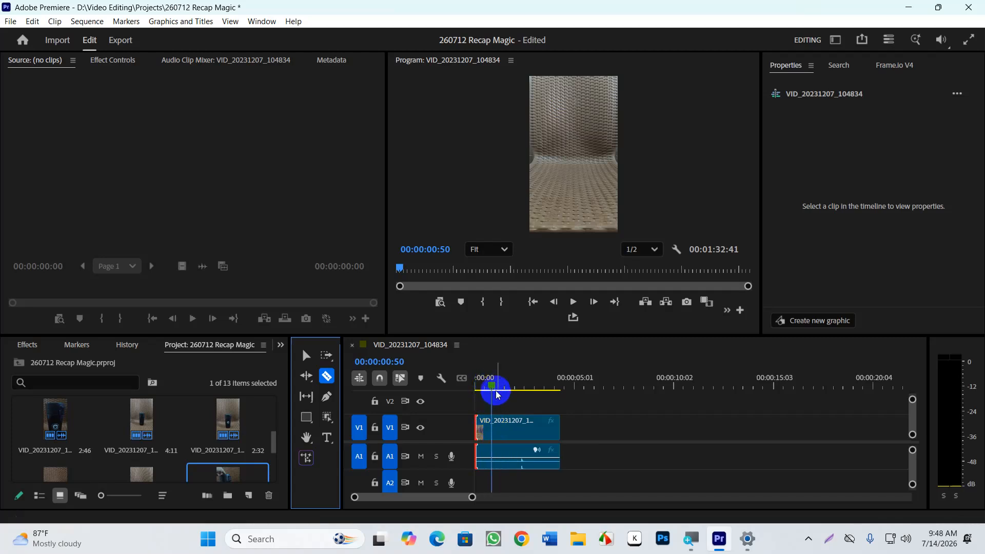
- Split the first clip at 00:00:00:50 with the Razor tool and delete its opening piece
click(496, 423)
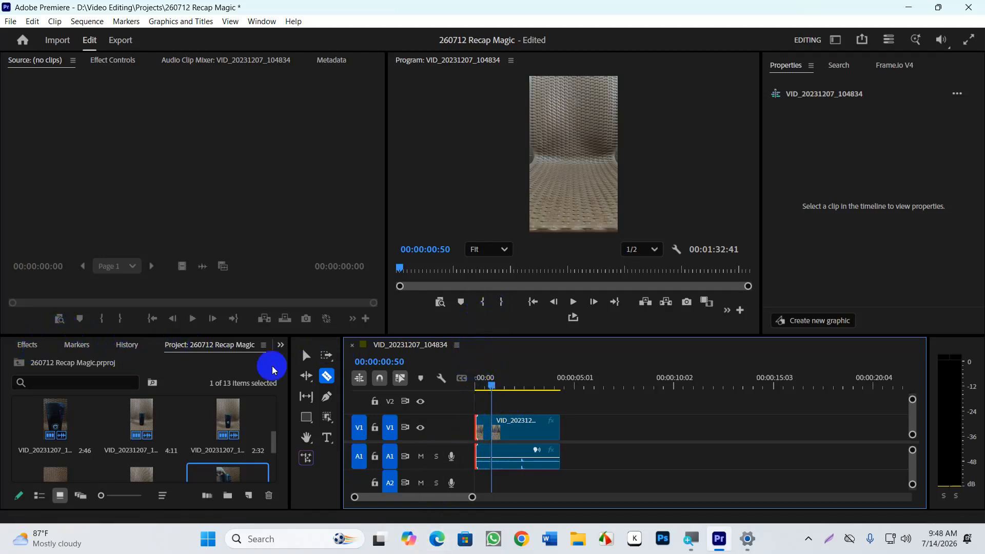
click(306, 355)
drag(506, 383, 480, 389)
click(484, 440)
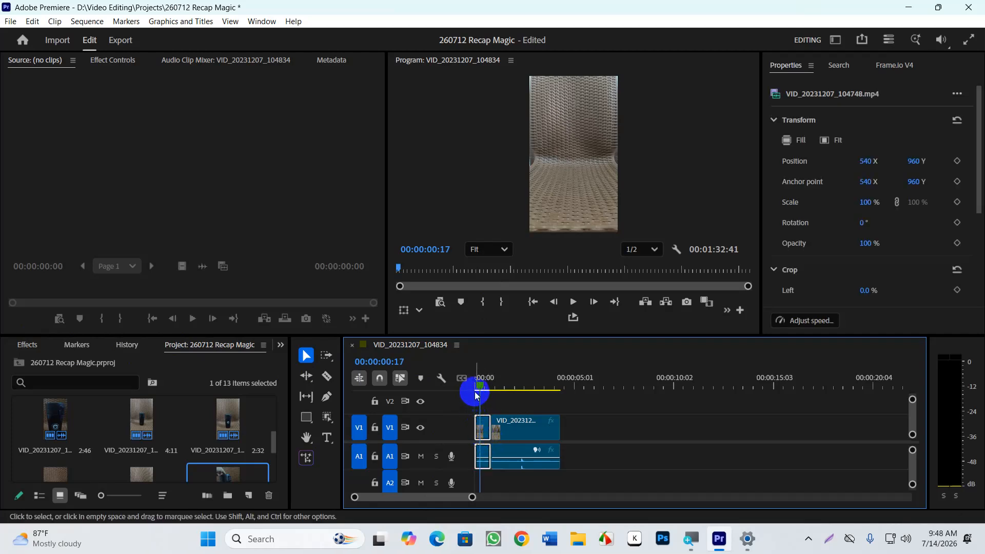
key(Delete)
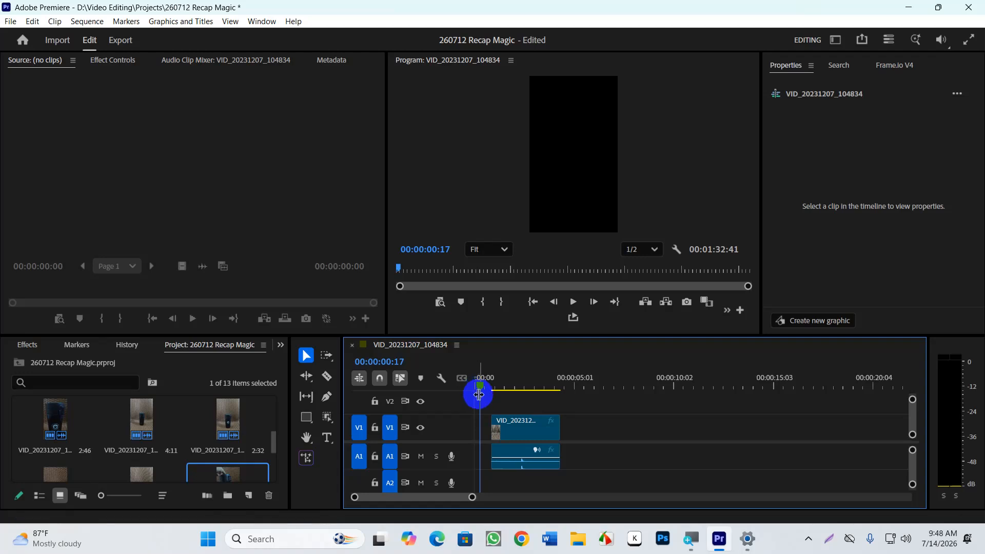
- Delete the empty gap before the first clip so the clip starts at the beginning of the timeline
click(484, 428)
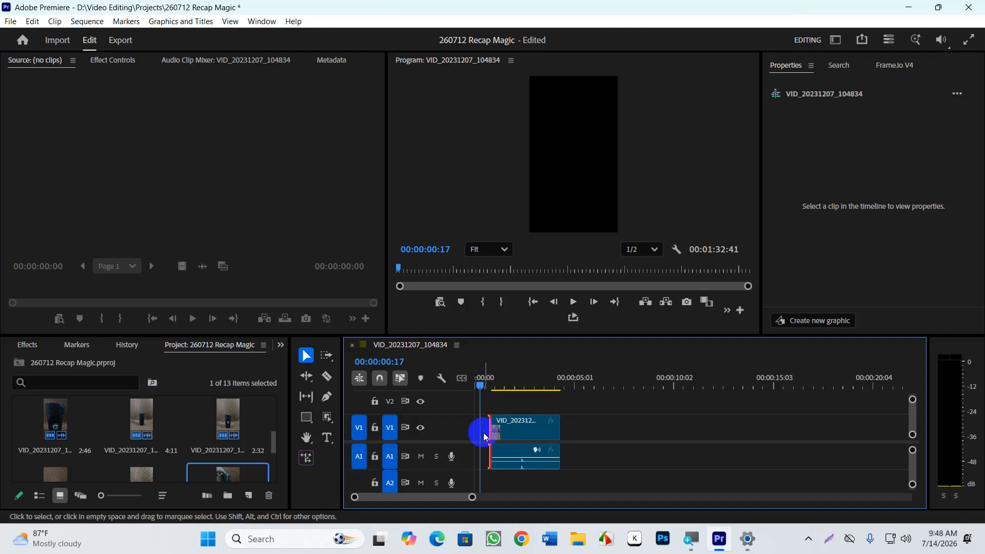
key(equal)
key(equal)
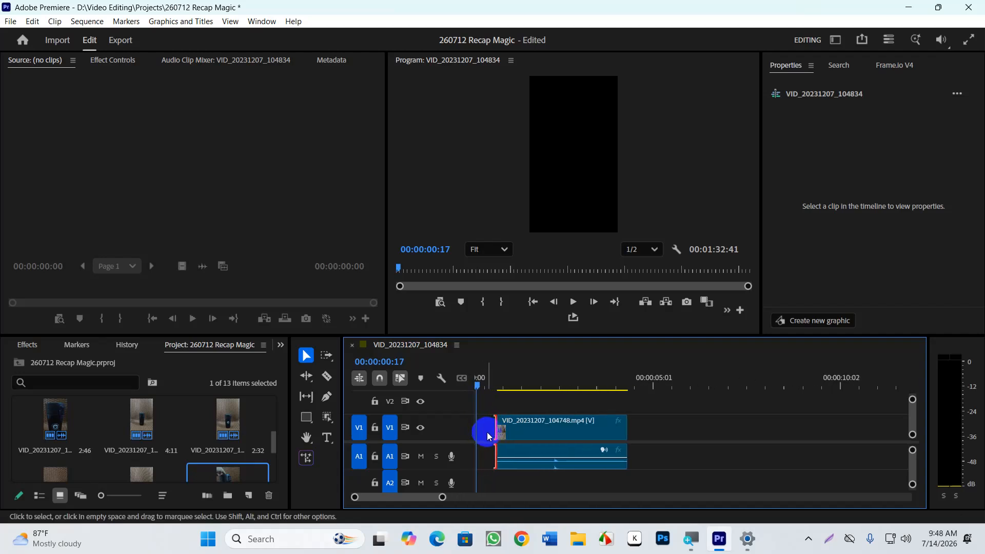
click(496, 432)
click(484, 432)
key(Delete)
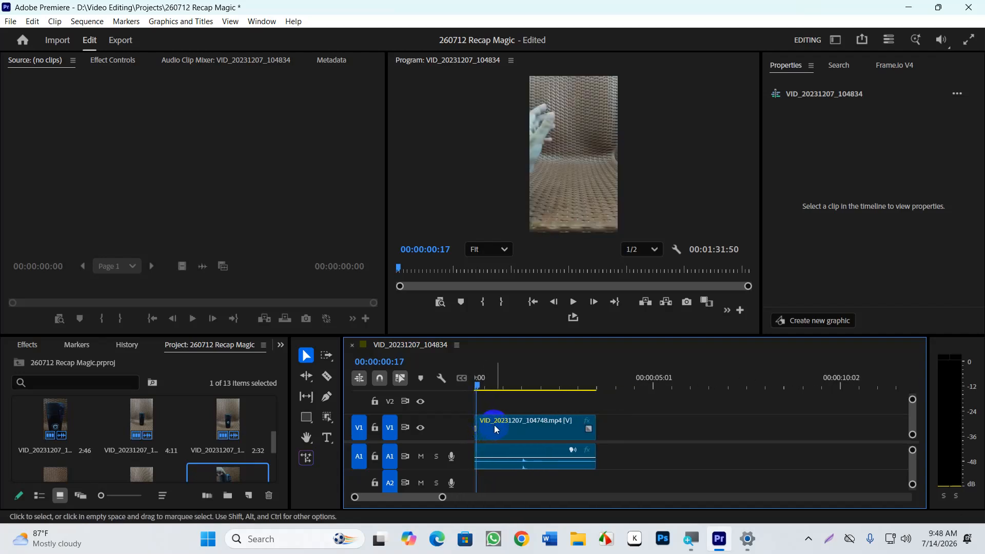
- Play the first clip from its start and scrub on to 00:00:01:26 to find the cut point
drag(482, 383, 445, 389)
key(space)
key(space)
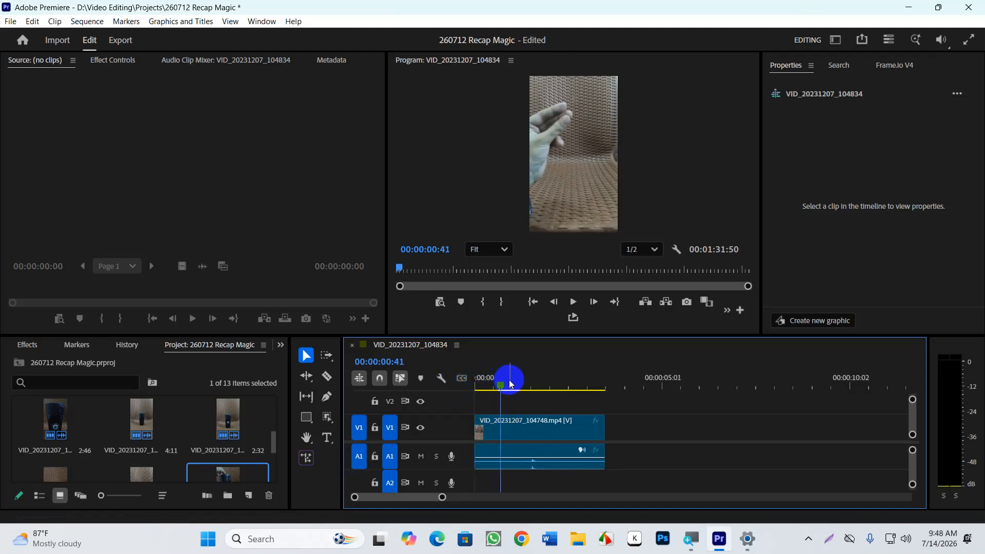
drag(501, 390, 531, 394)
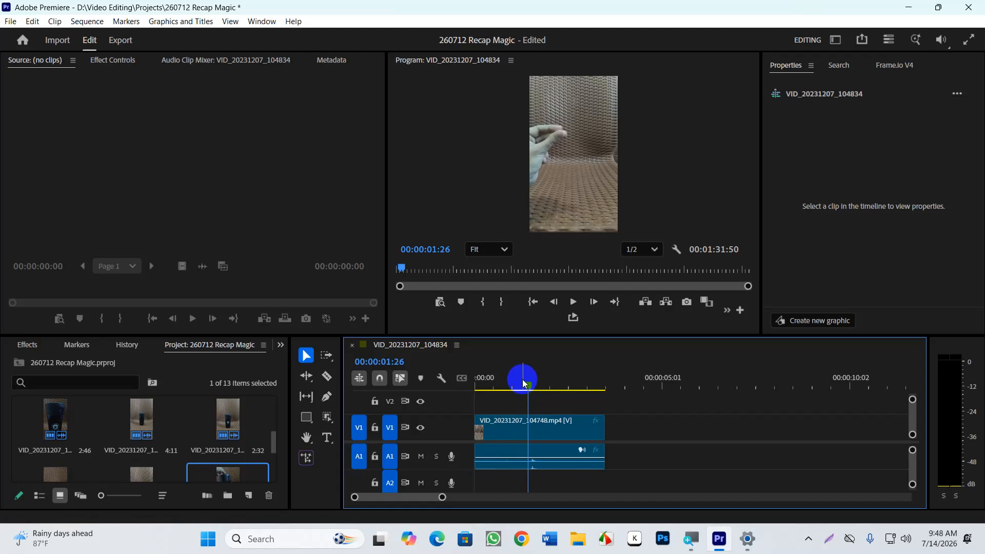
- Split the first clip at 00:00:01:26 with the Razor tool and undo the split
click(526, 432)
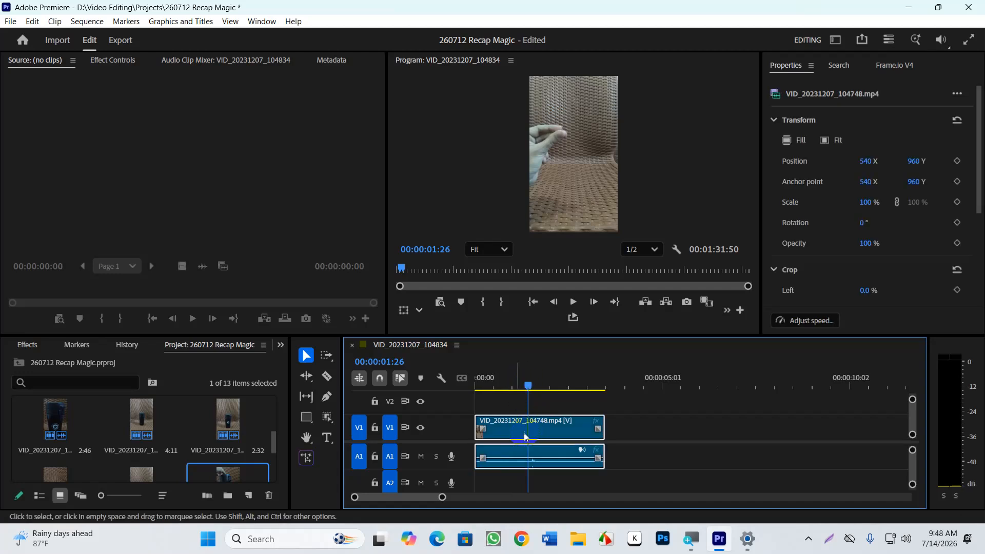
click(326, 380)
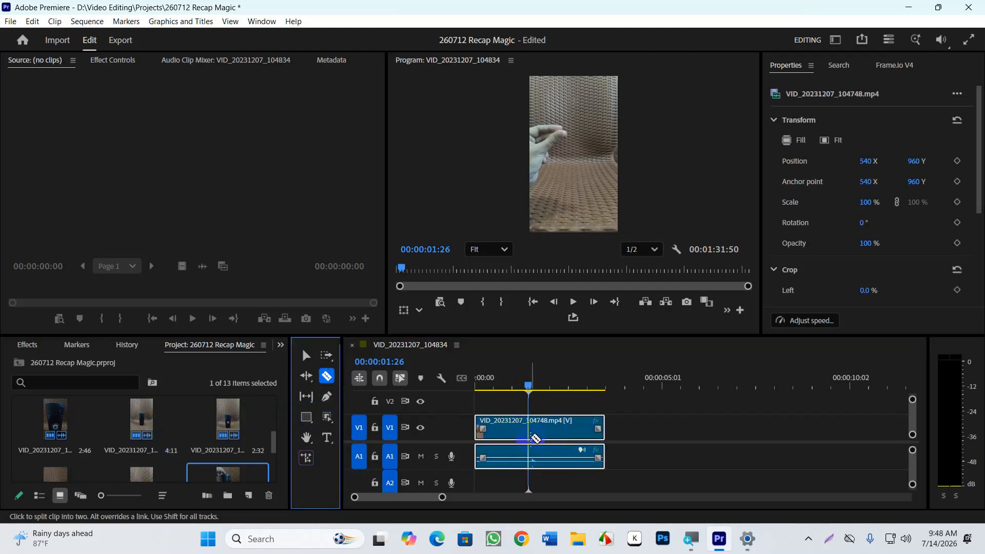
click(530, 435)
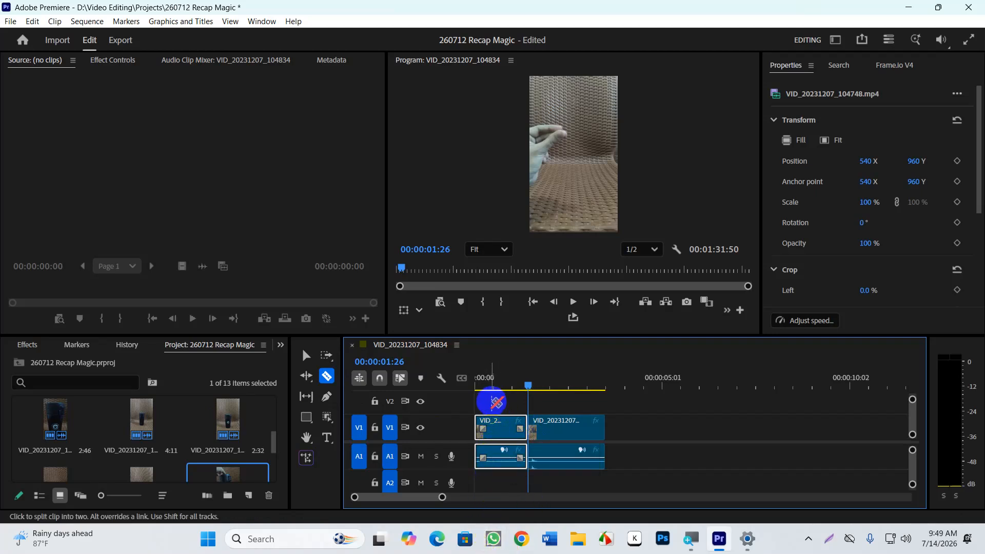
click(306, 355)
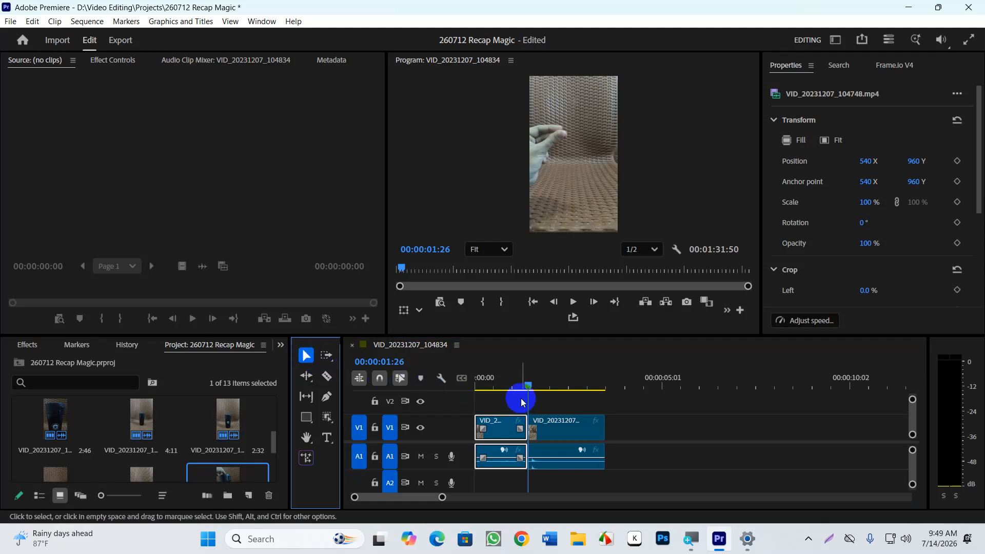
key(ctrl+z)
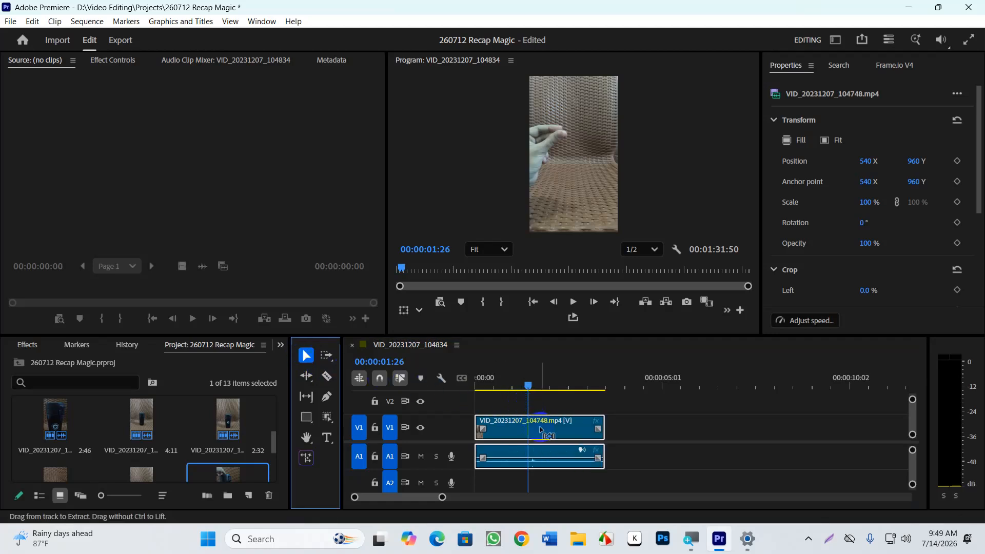
- Split the first clip at 00:00:01:22 and delete the piece after the cut
click(523, 384)
drag(523, 383, 529, 383)
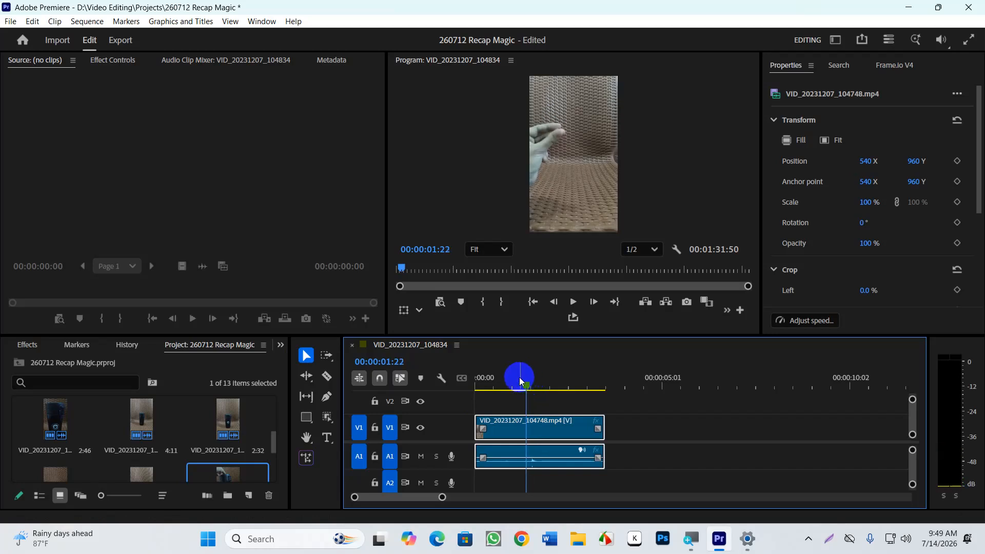
key(ctrl+k)
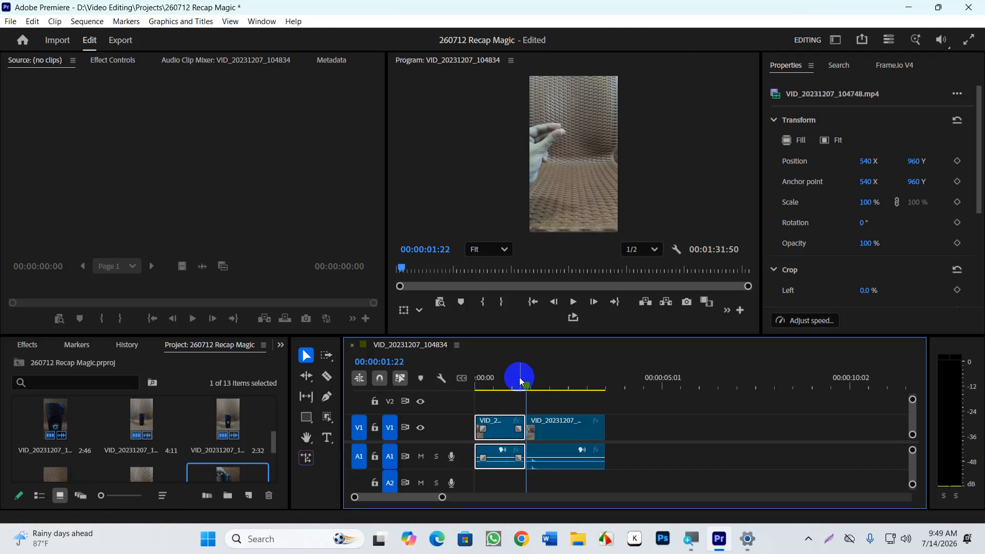
click(667, 403)
click(590, 422)
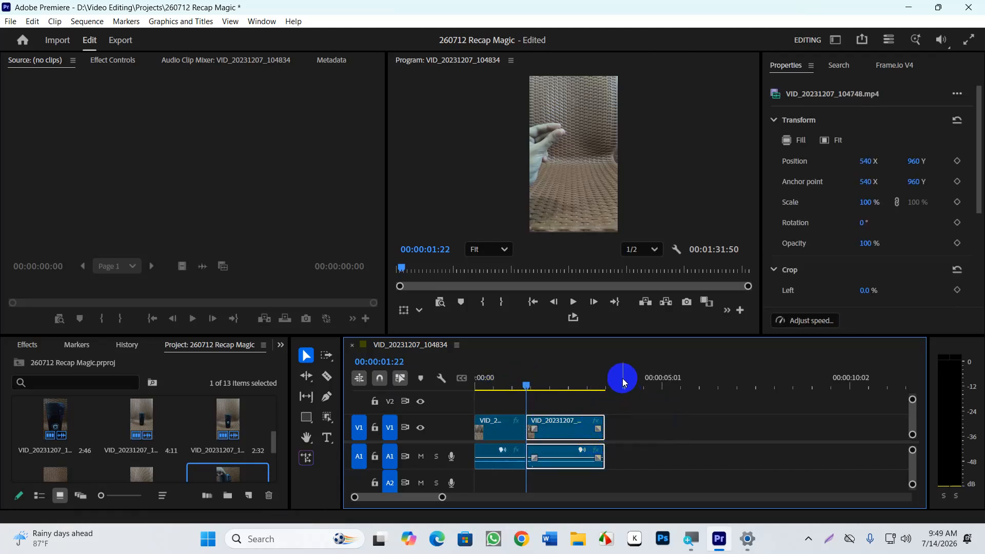
key(Delete)
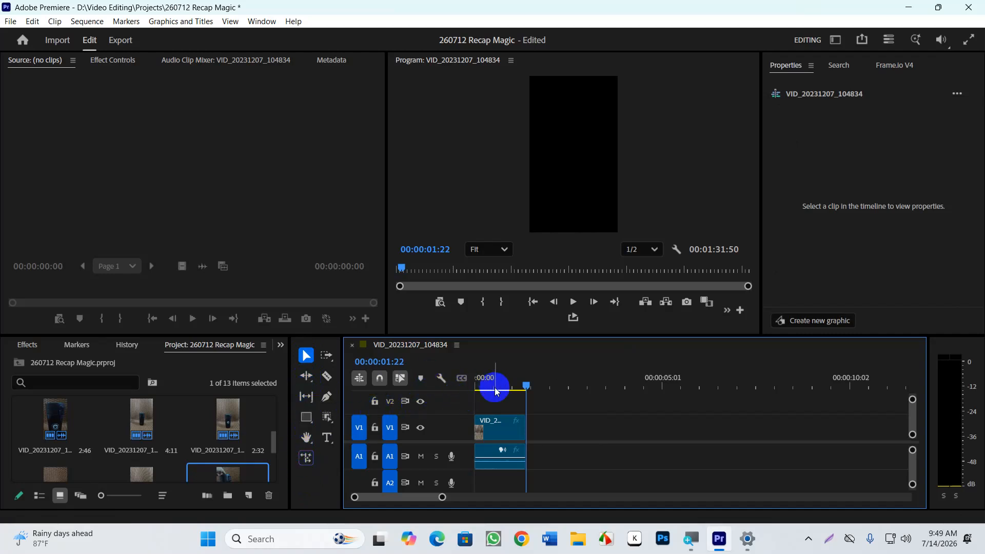
- Play the trimmed first clip from 00:00:00:00 to review it and place the playhead at its end
click(524, 385)
drag(524, 385, 475, 378)
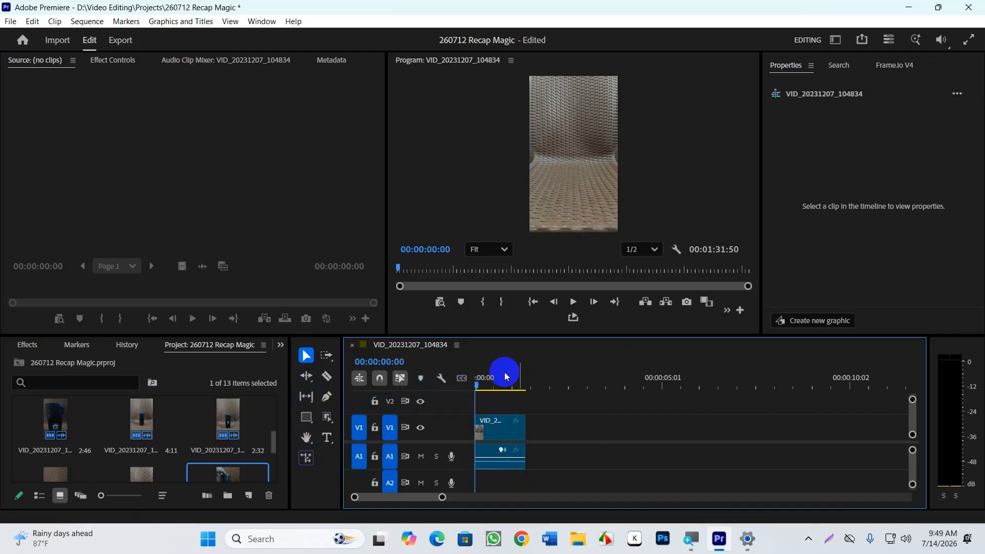
key(space)
key(space)
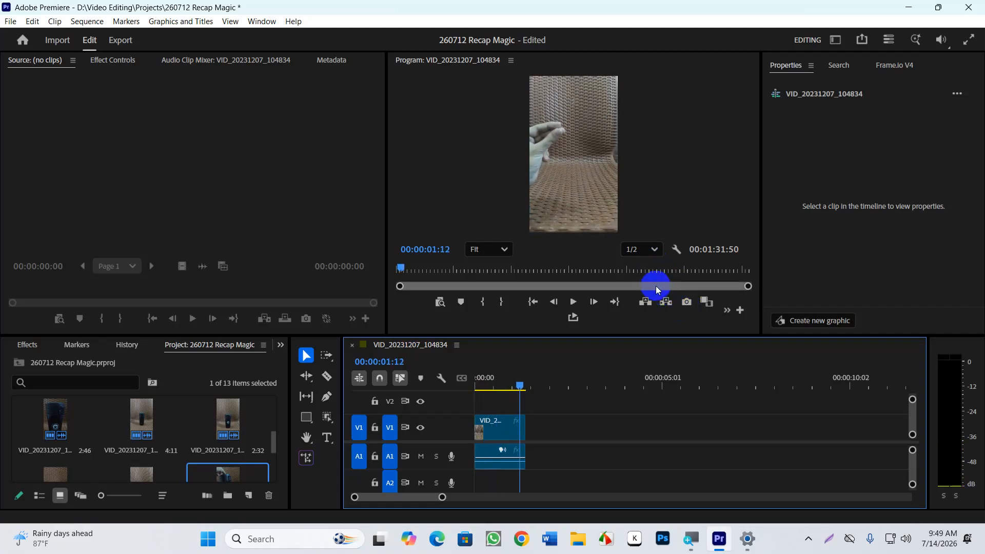
drag(515, 389, 525, 387)
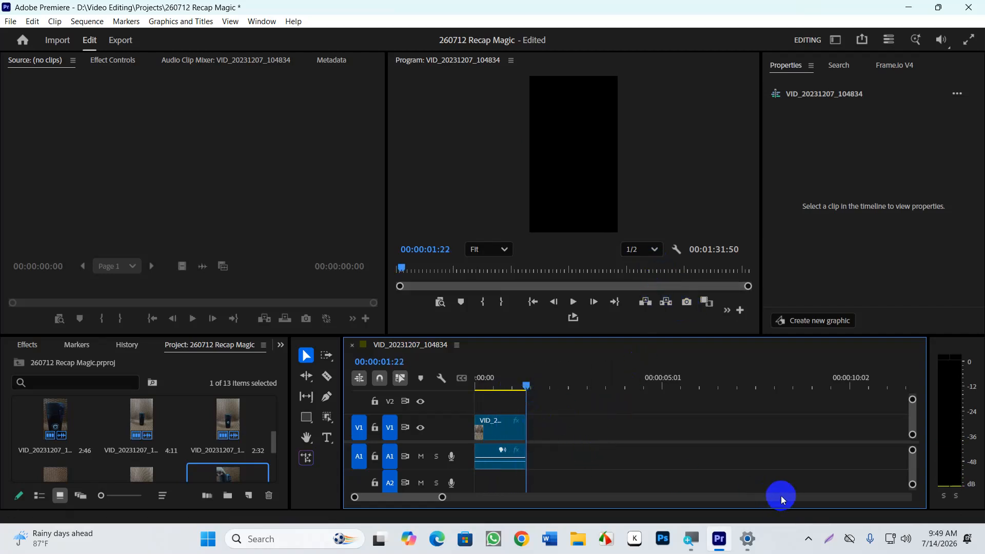
- Locate VID_20231207_104758.mp4 among the remaining timeline clips and move it directly after the first clip
key(minus)
key(minus)
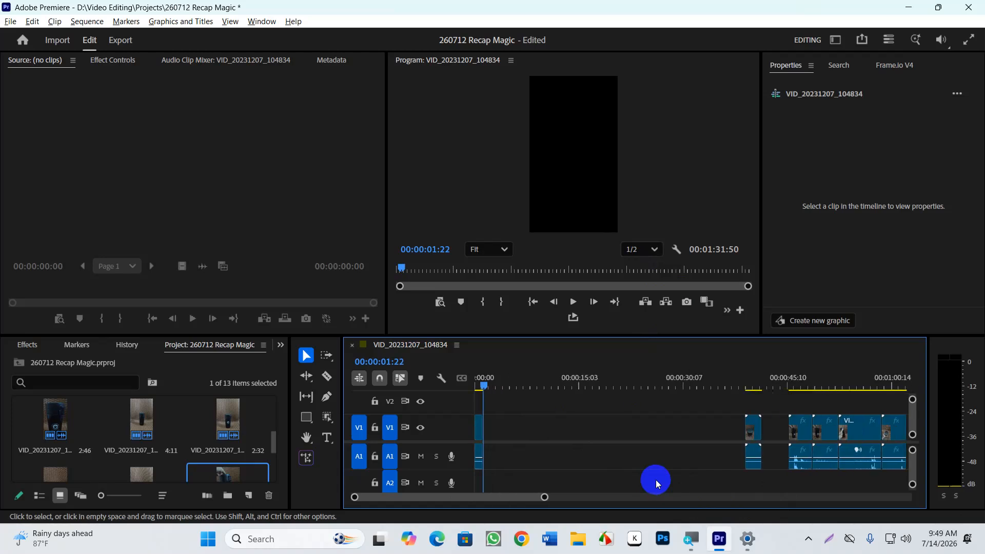
drag(666, 373, 797, 433)
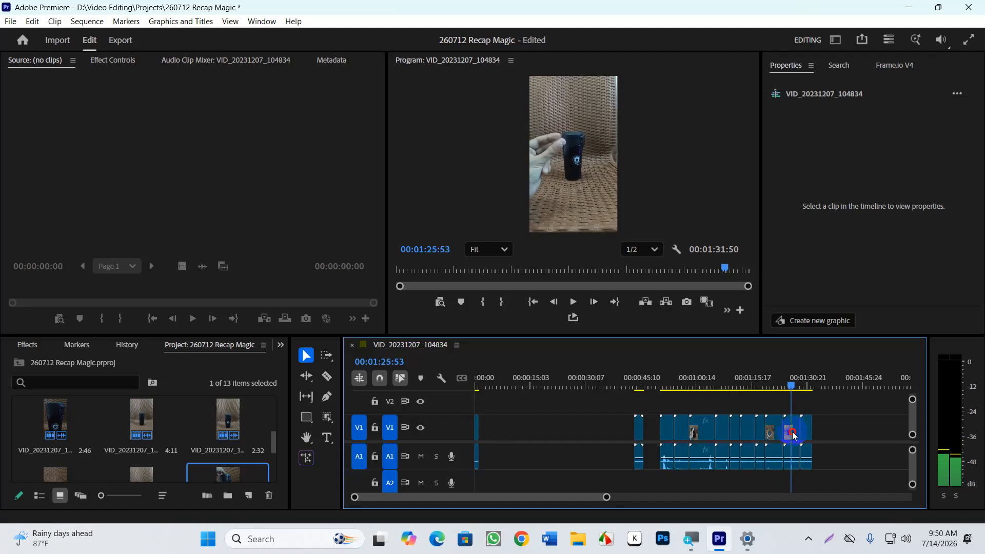
click(793, 436)
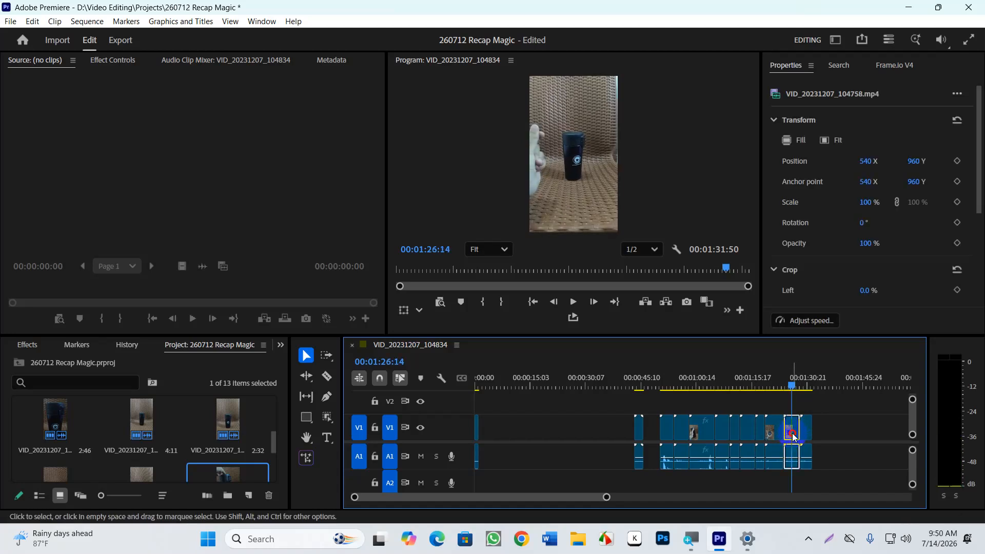
drag(793, 435, 492, 413)
- Trim the start of VID_20231207_104758.mp4 to 00:00:03:25 and delete the gap left before it
scroll(483, 378, up, 5)
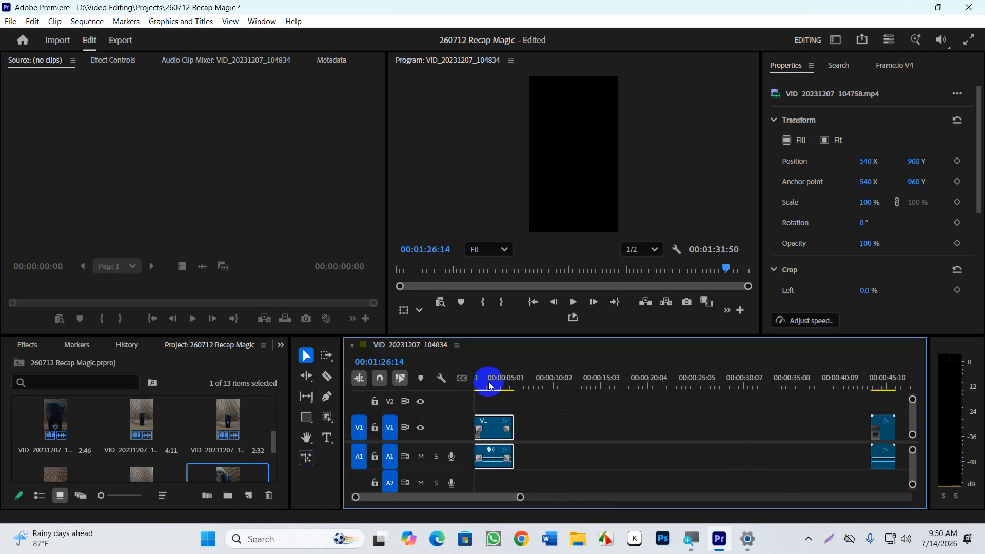
scroll(500, 390, up, 2)
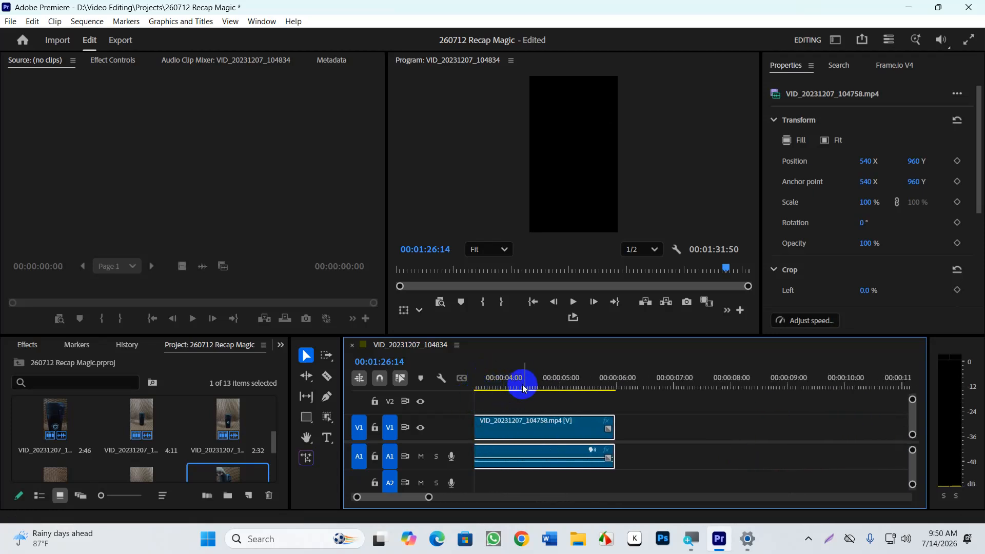
click(481, 392)
drag(481, 392, 670, 437)
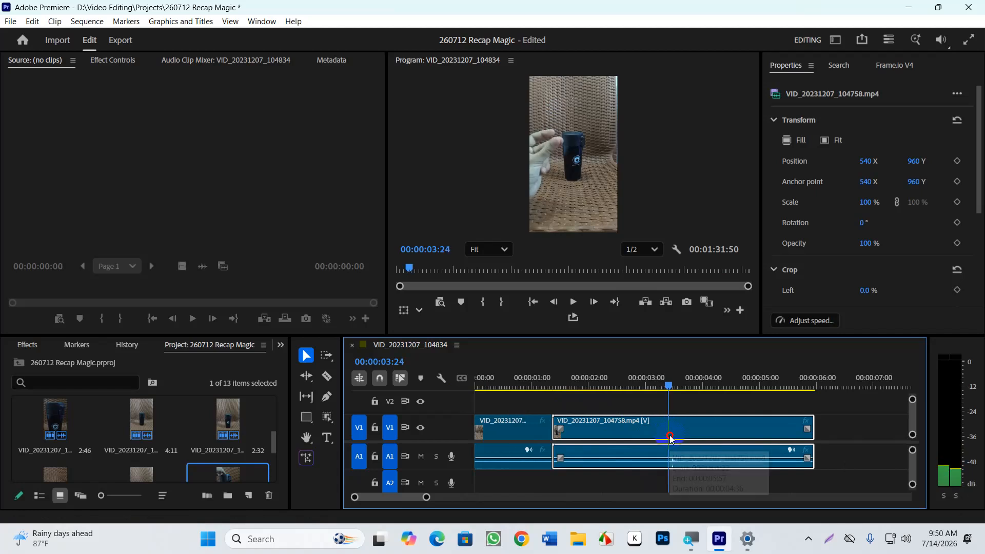
key(Right)
key(Left)
key(Right)
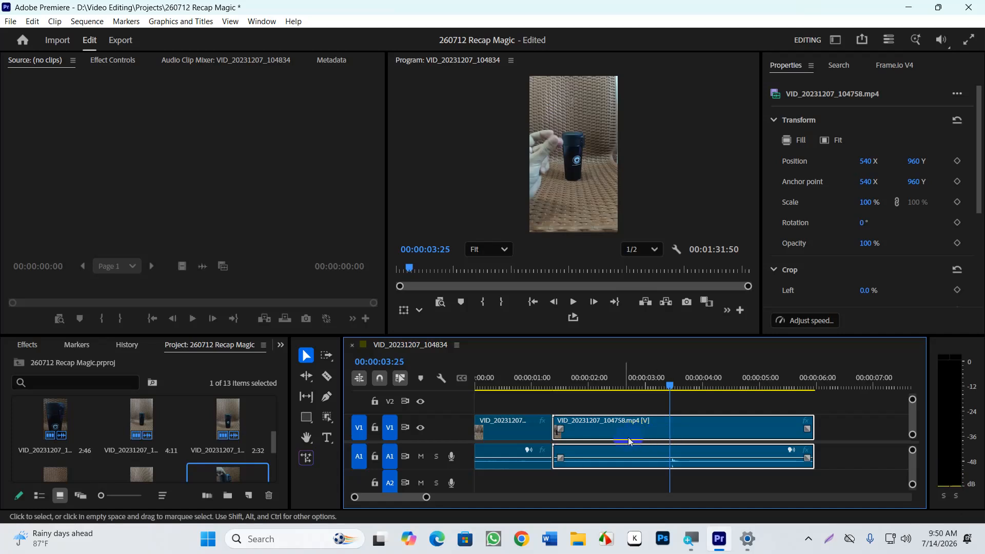
drag(553, 428, 677, 445)
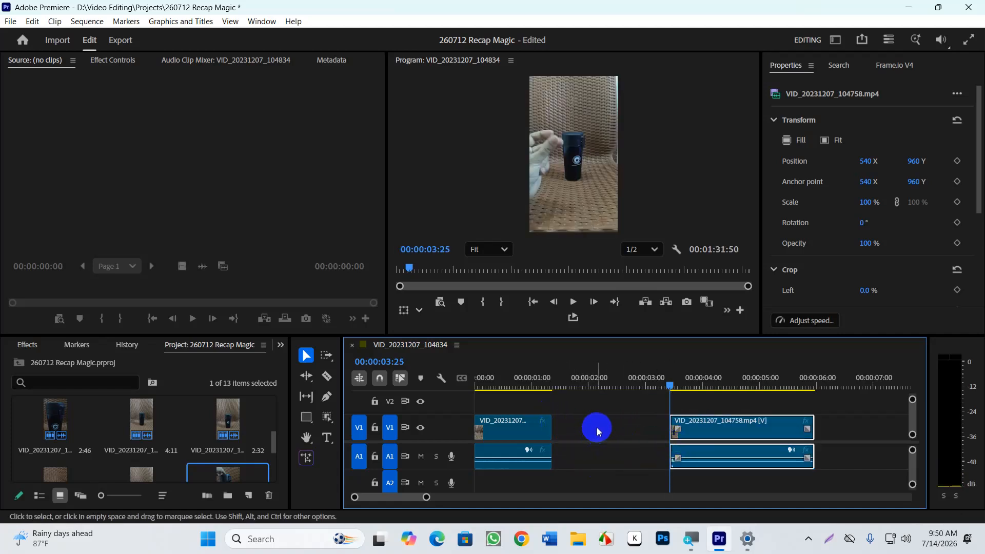
click(596, 428)
key(Delete)
- Play the sequence twice from its start to review the transition between the first two clips
click(647, 382)
key(Home)
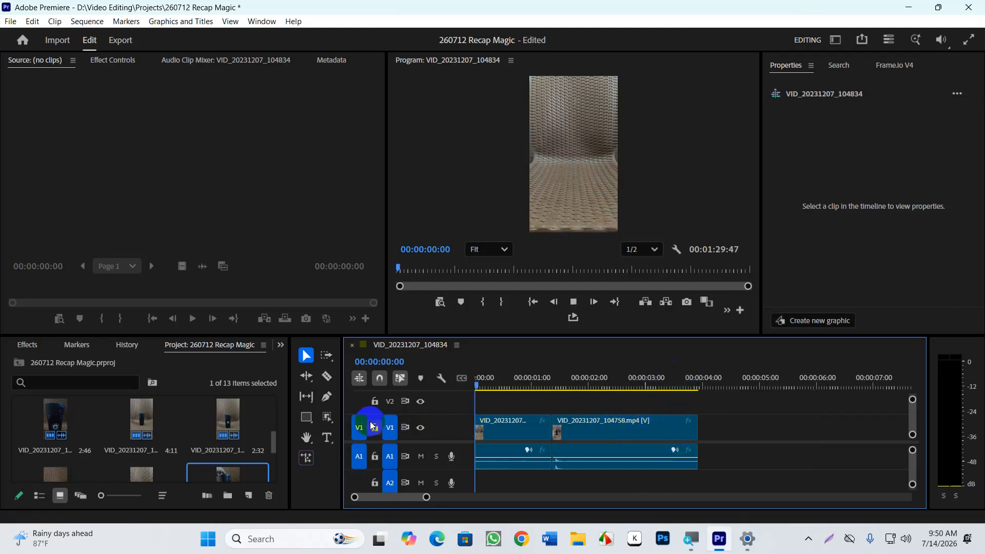
key(space)
key(space)
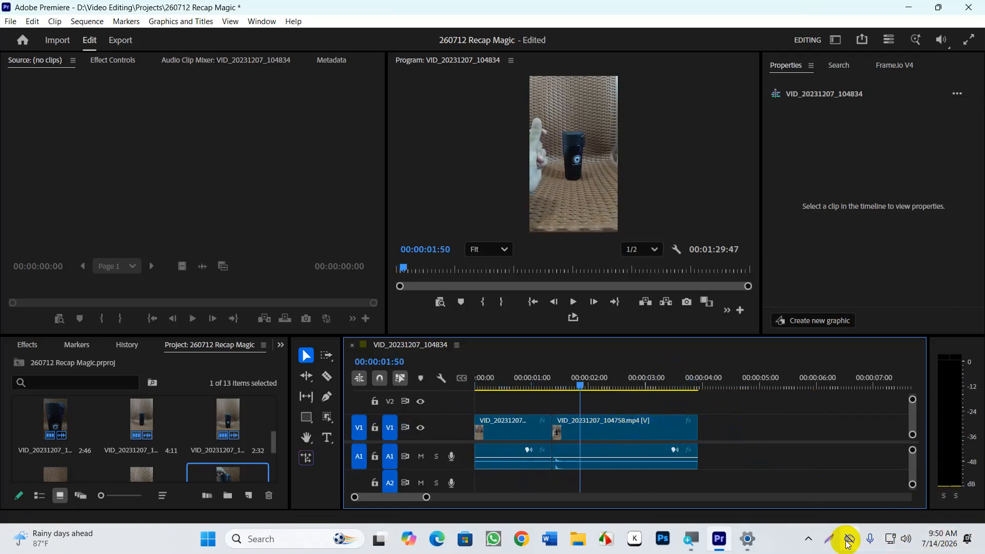
key(Home)
key(space)
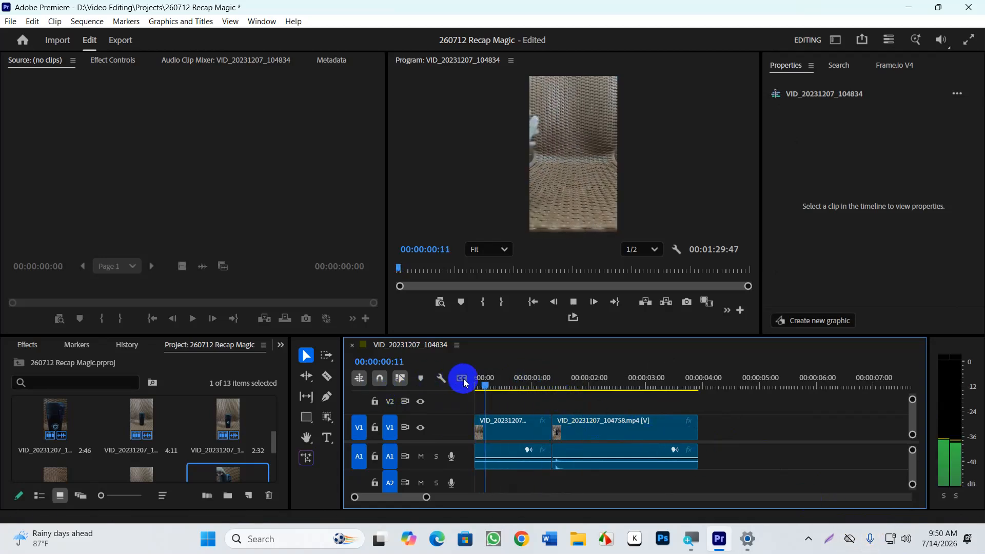
key(space)
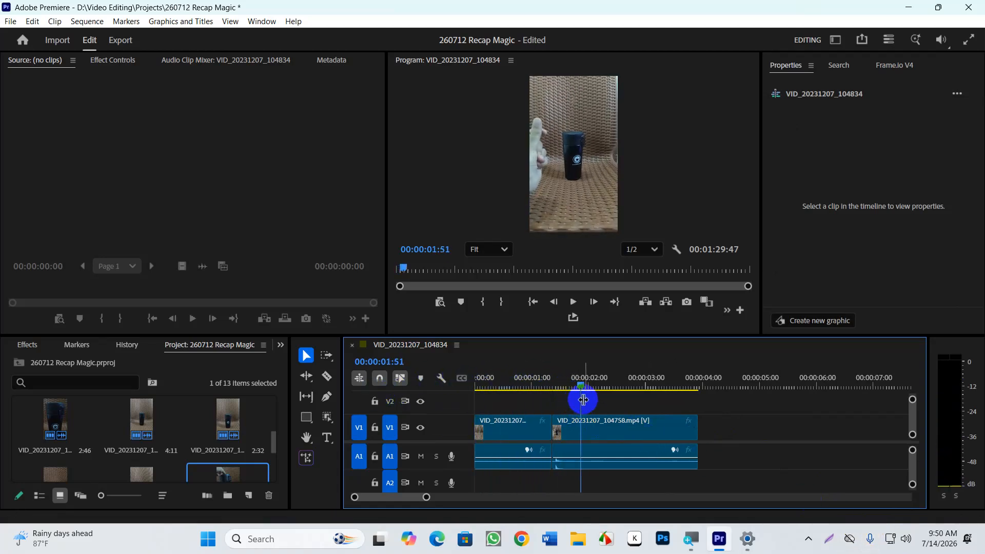
- Trim the end of the second clip back to 00:00:01:50
click(544, 385)
drag(545, 386, 582, 407)
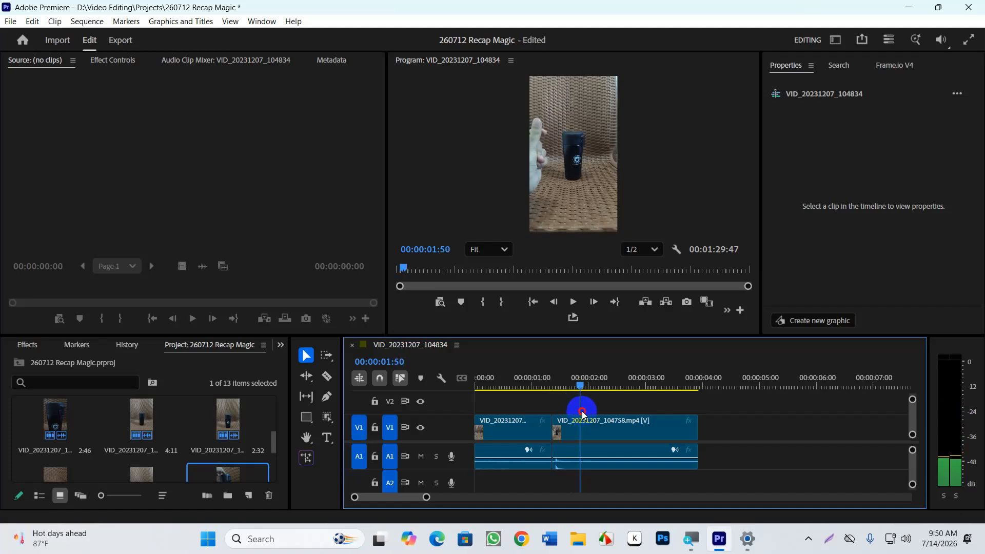
drag(692, 418, 580, 441)
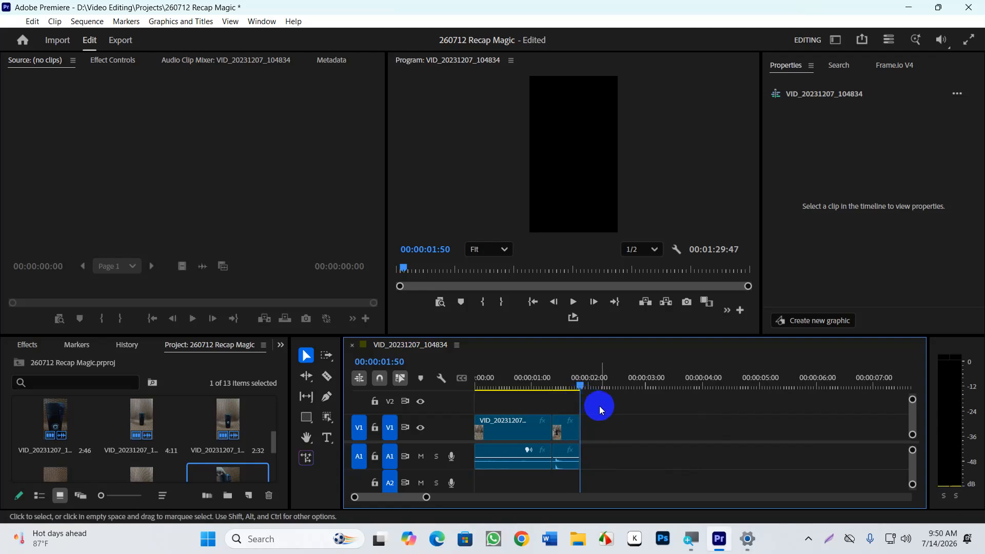
- Locate VID_20231207_104537.mp4 among the remaining timeline clips and move it directly after the second clip
key(minus)
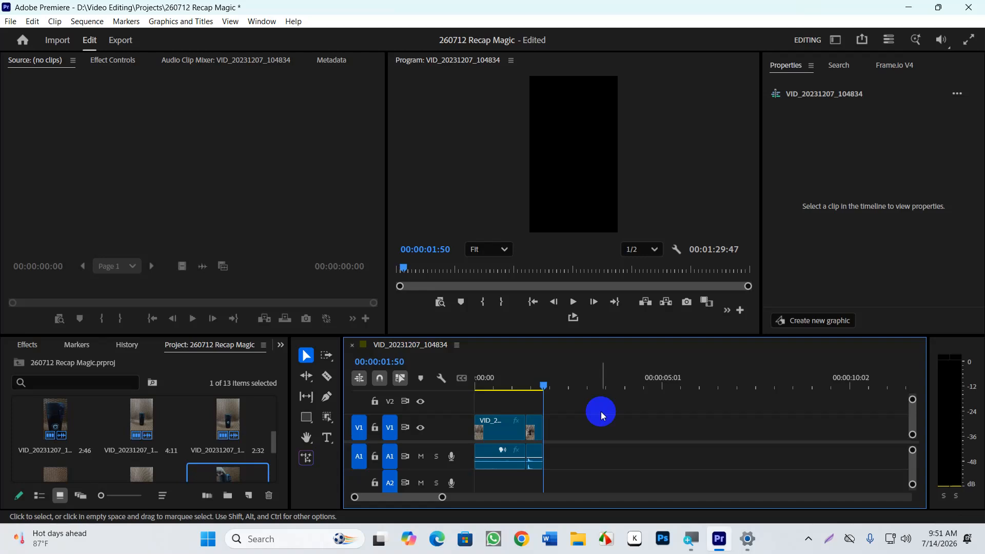
key(minus)
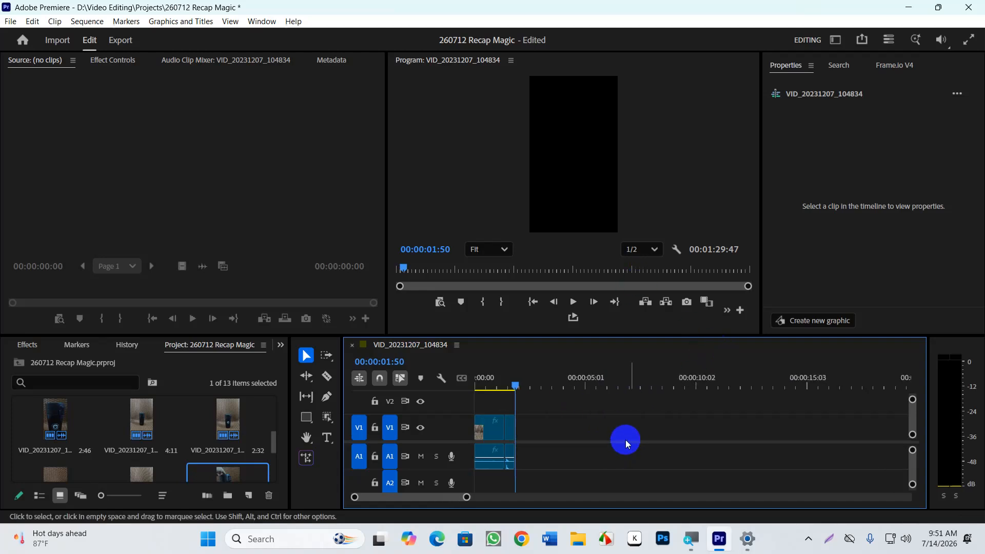
drag(522, 392, 775, 442)
key(minus)
key(minus)
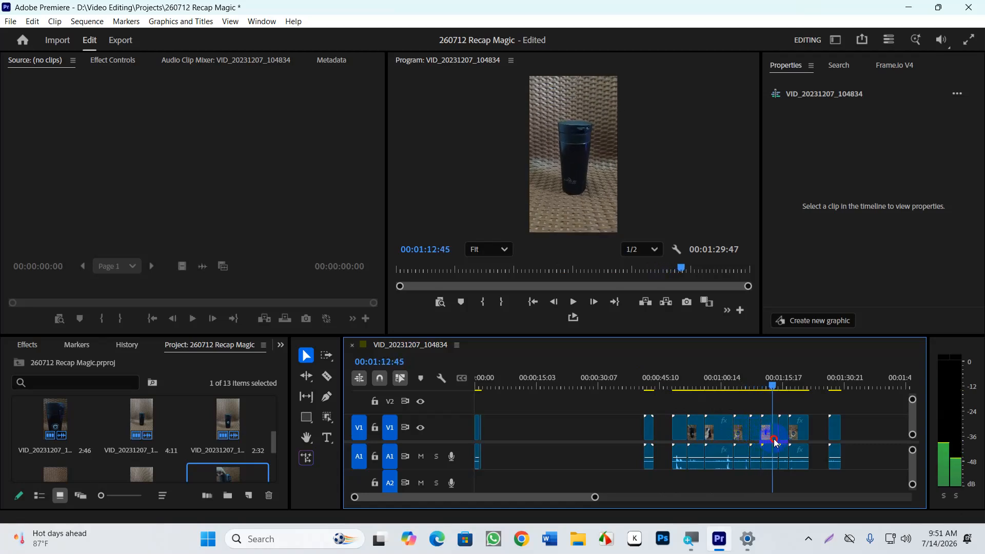
click(770, 436)
drag(769, 434, 502, 448)
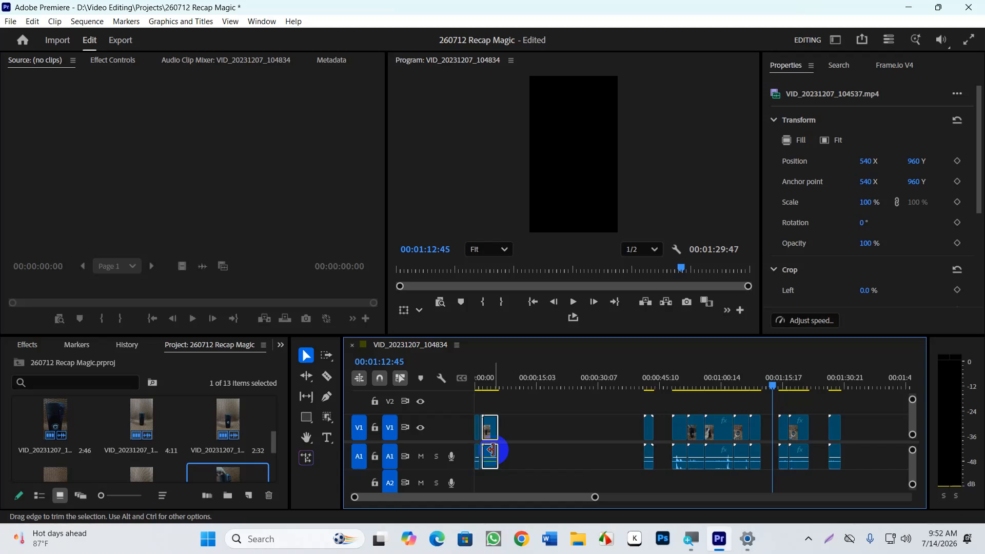
- Play through the opening clips and trim the end of VID_20231207_104537.mp4 to 00:00:03:36
scroll(516, 423, up, 5)
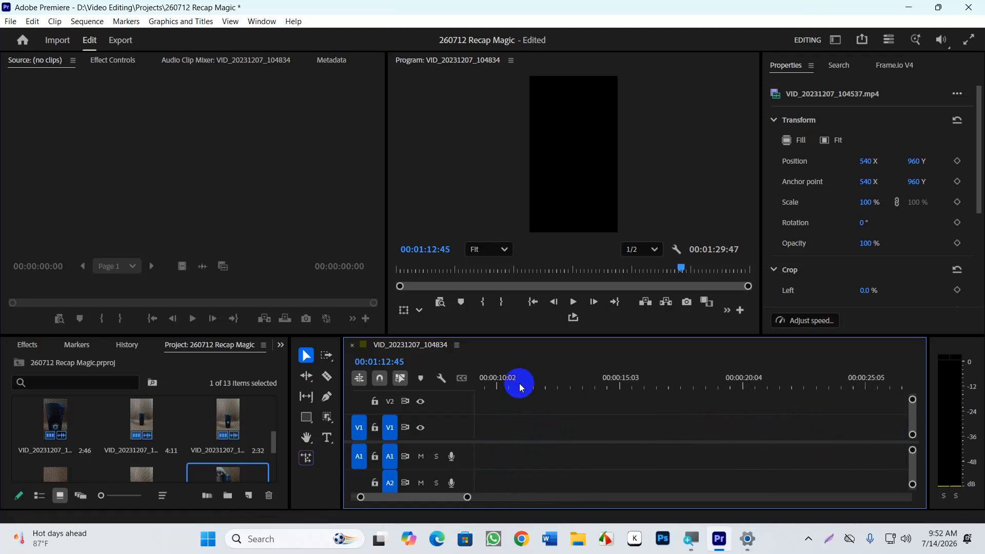
drag(522, 383, 514, 412)
key(space)
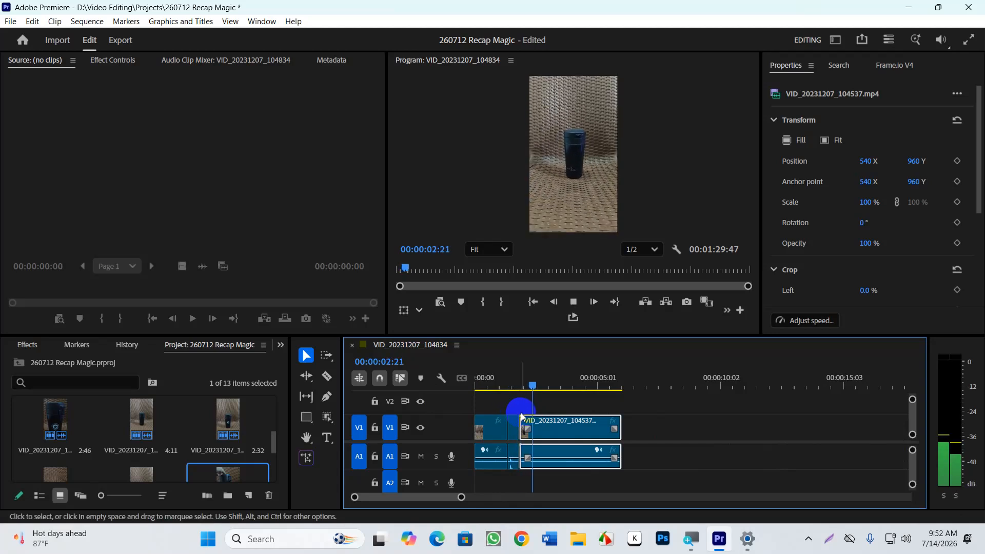
click(560, 397)
drag(561, 397, 565, 417)
drag(620, 434, 563, 436)
- Preview the remaining timeline clips to find VID_20231207_104644.mp4 and move it directly after VID_20231207_104537.mp4
scroll(583, 439, down, 4)
scroll(583, 439, down, 6)
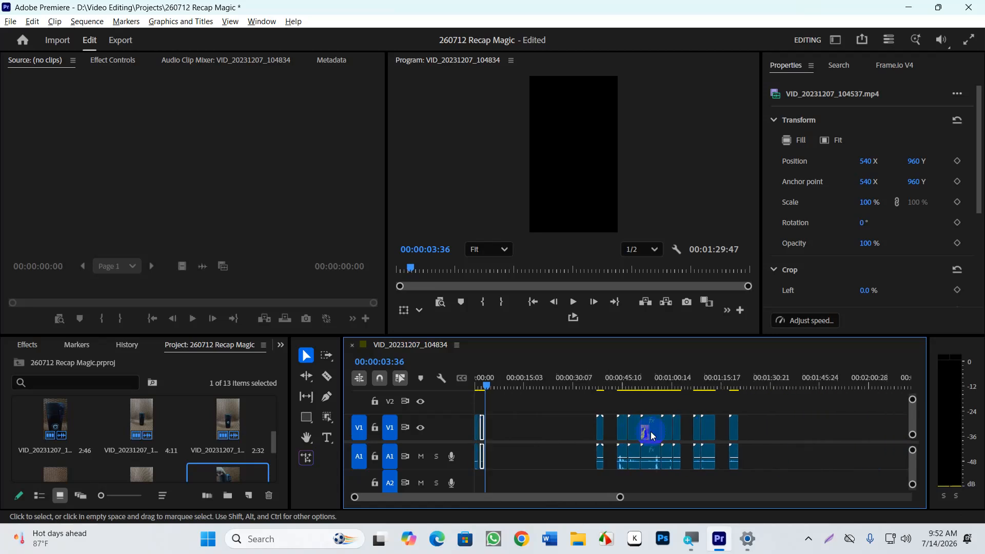
click(604, 388)
drag(603, 388, 696, 432)
key(space)
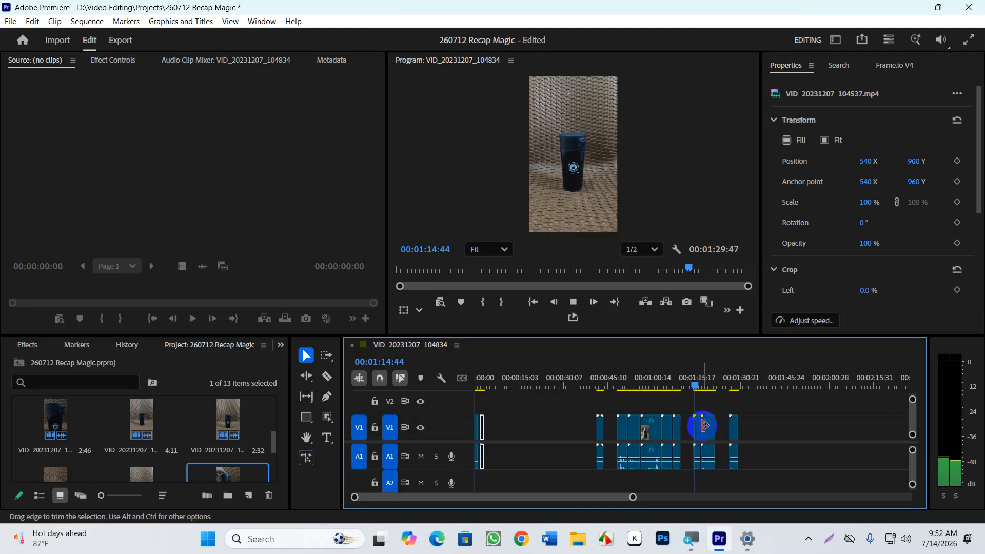
drag(700, 398, 505, 429)
- Trim the start of VID_20231207_104537.mp4 to 00:00:02:21 and delete the gap left before it
scroll(496, 416, up, 8)
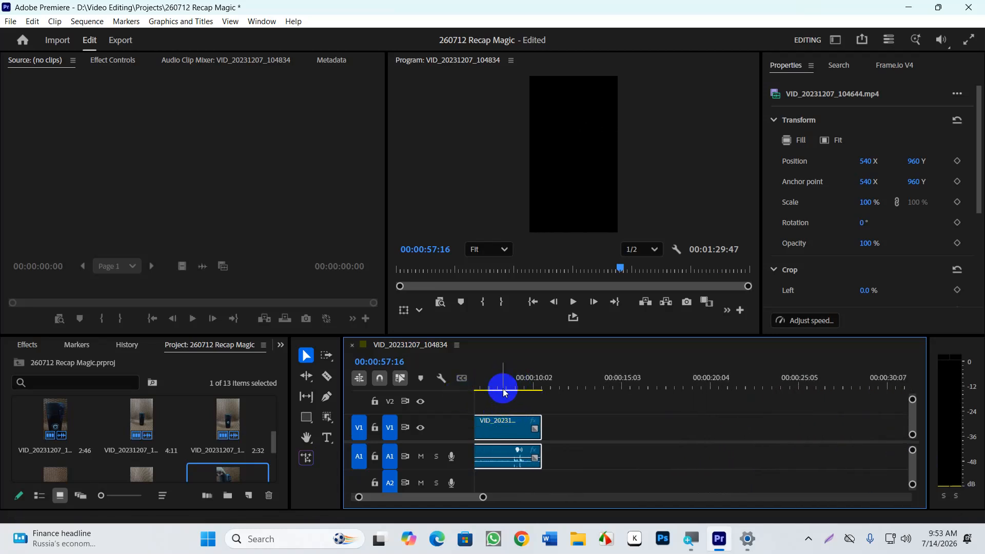
key(space)
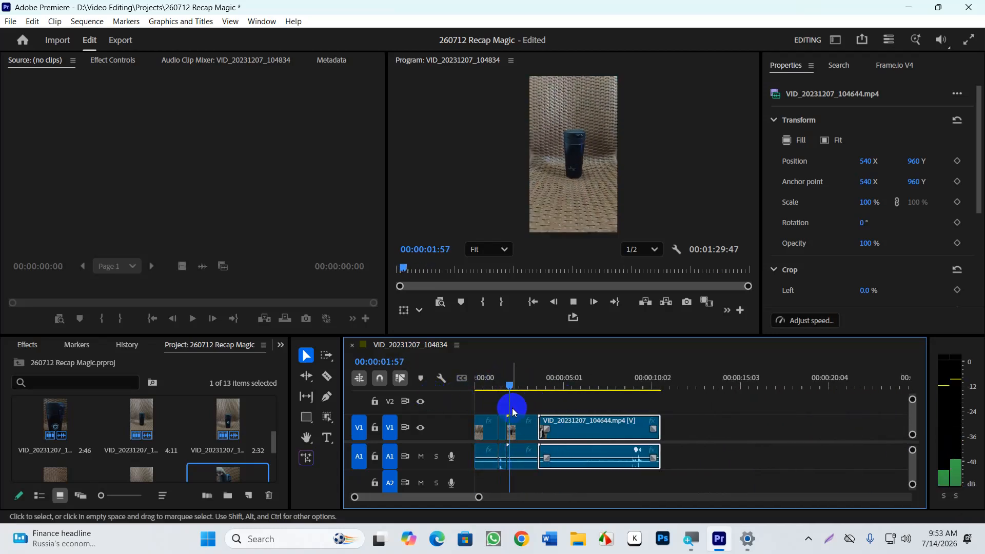
drag(520, 386, 500, 391)
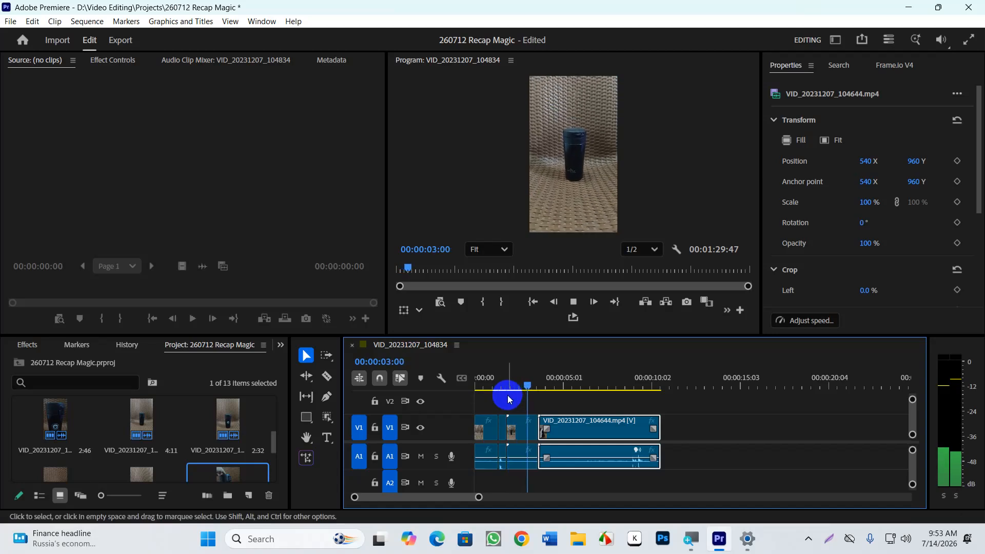
key(space)
key(=)
mouse_move(540, 386)
mouse_down()
mouse_move(508, 394)
mouse_move(525, 397)
mouse_up()
drag(532, 400, 524, 428)
click(517, 427)
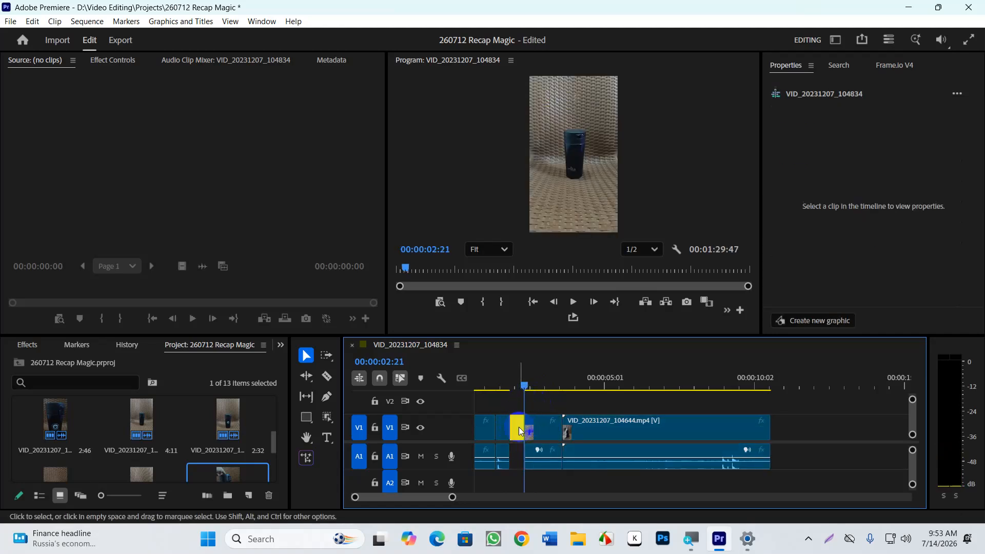
key(Delete)
- Play through the recent cuts and trim the end of VID_20231207_104644.mp4 to 00:00:06:22
drag(527, 384, 494, 389)
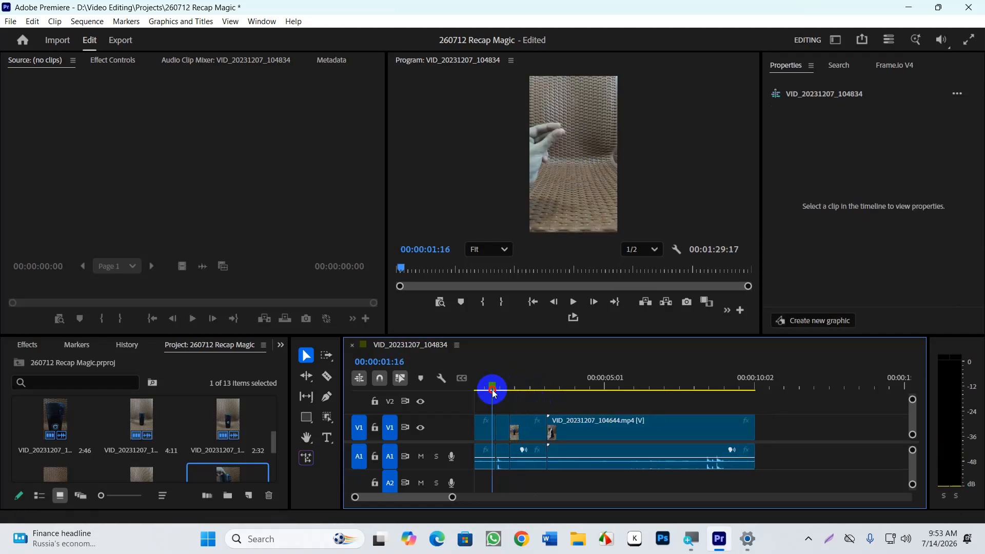
key(space)
key(space)
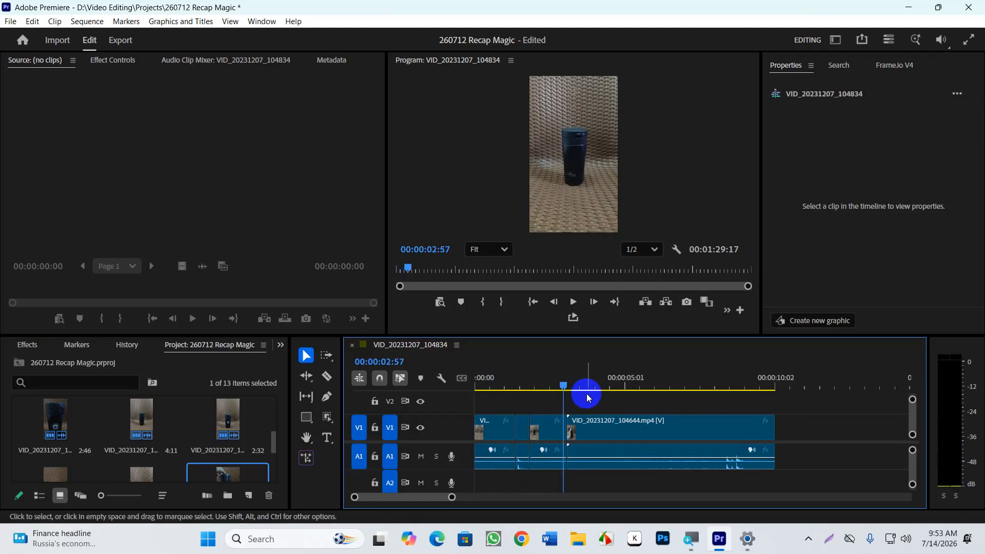
mouse_move(591, 393)
mouse_down()
mouse_move(558, 394)
mouse_move(603, 387)
mouse_up()
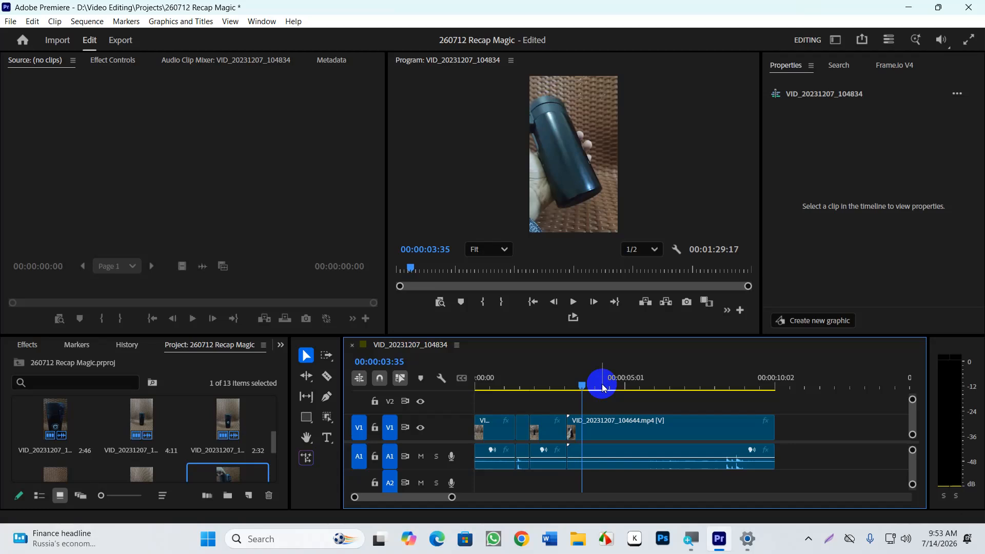
key(space)
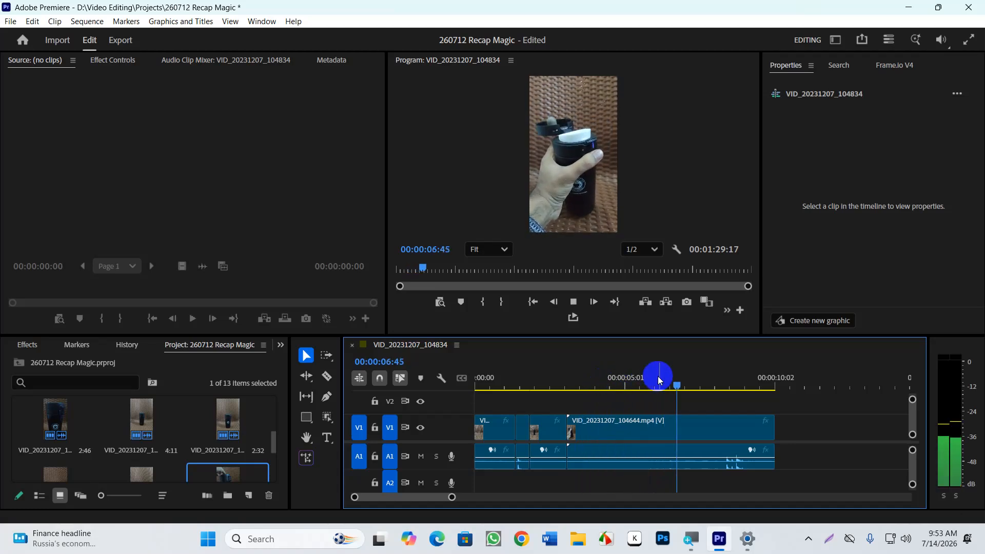
drag(692, 403, 668, 395)
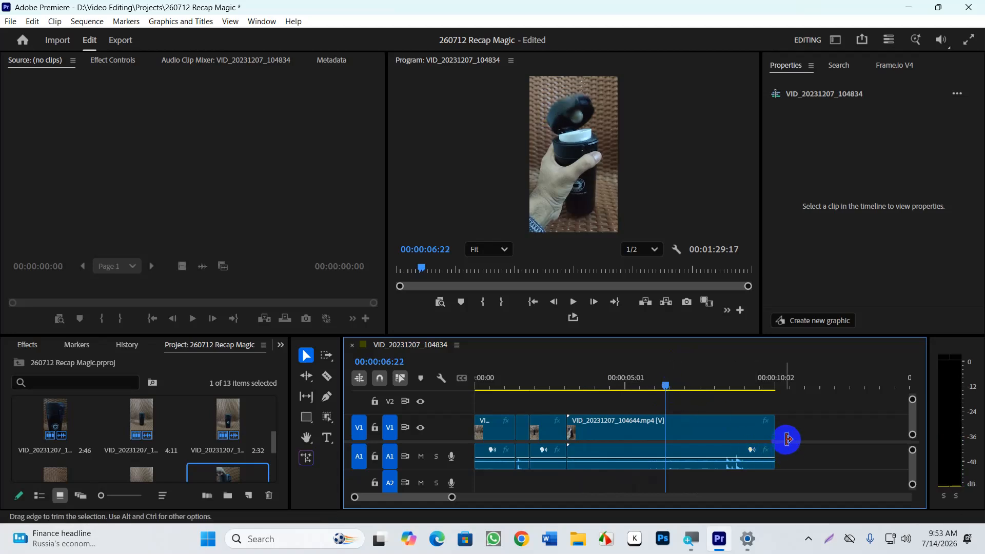
drag(771, 429, 664, 446)
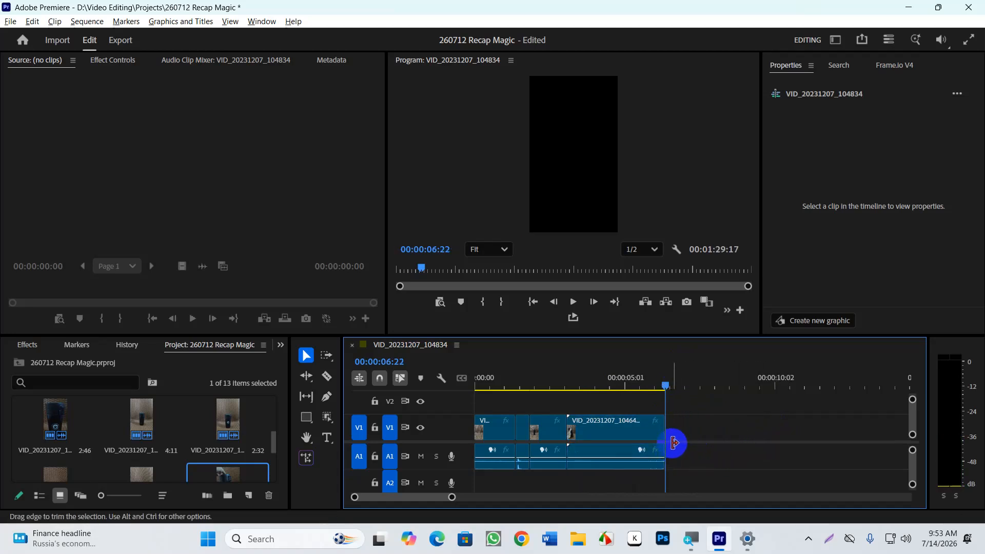
- Locate VID_20231207_104657.mp4 among the remaining timeline clips and move it directly after VID_20231207_104644.mp4
scroll(693, 445, down, 6)
drag(676, 385, 514, 436)
click(767, 434)
- Trim the start of VID_20231207_104657.mp4 to 00:00:07:42 and delete the gap left before it
click(496, 380)
drag(499, 382, 515, 391)
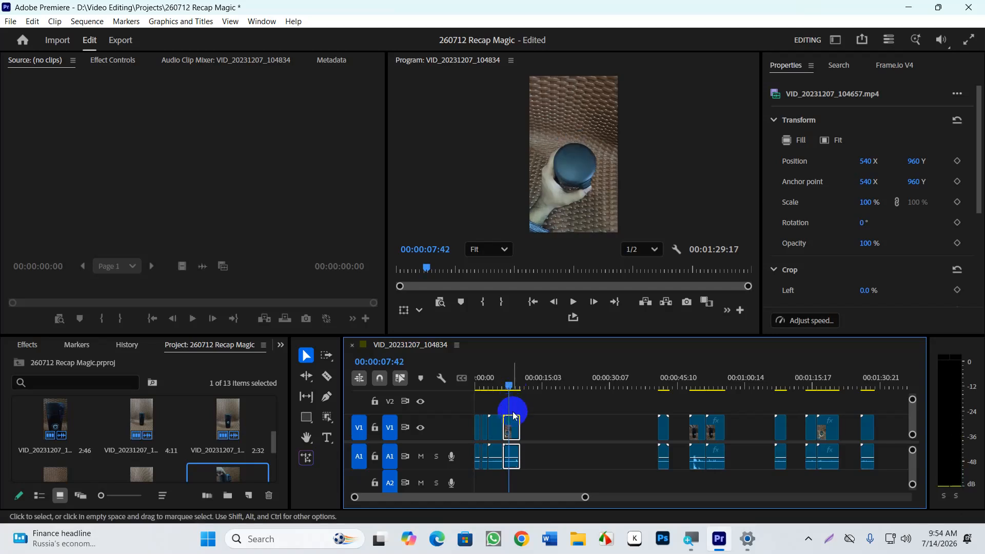
drag(506, 429, 511, 428)
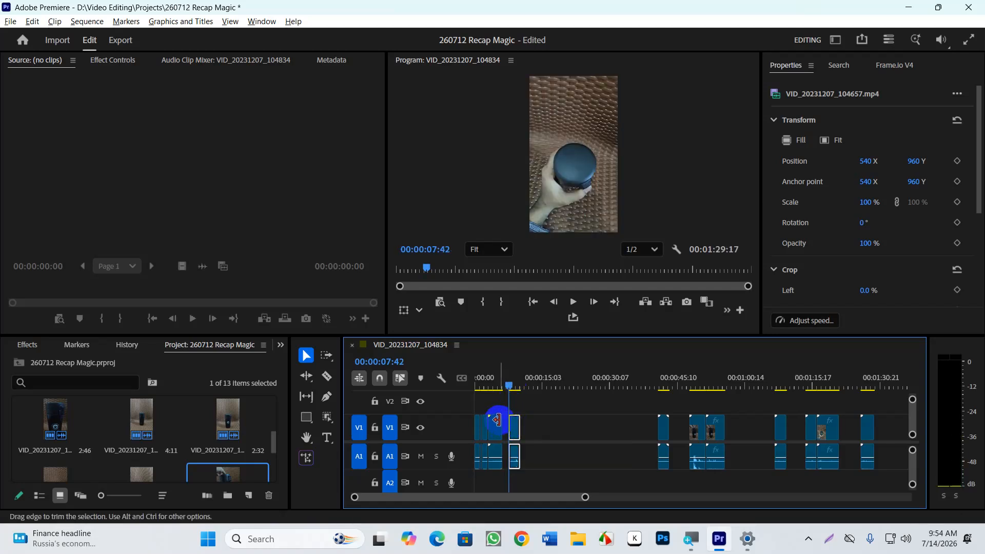
key(=)
key(=)
click(515, 427)
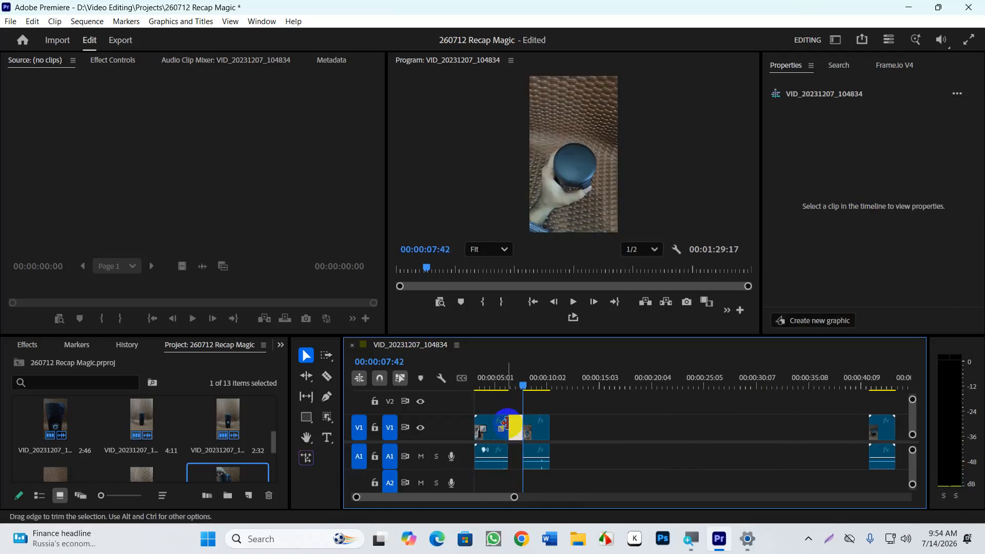
key(Delete)
- Trim the start of VID_20231207_104657.mp4 further to 00:00:07:01, delete the gap before it, and replay the transition
mouse_move(527, 378)
mouse_down()
mouse_move(466, 388)
mouse_move(514, 389)
mouse_move(532, 378)
mouse_move(515, 379)
mouse_up()
key(space)
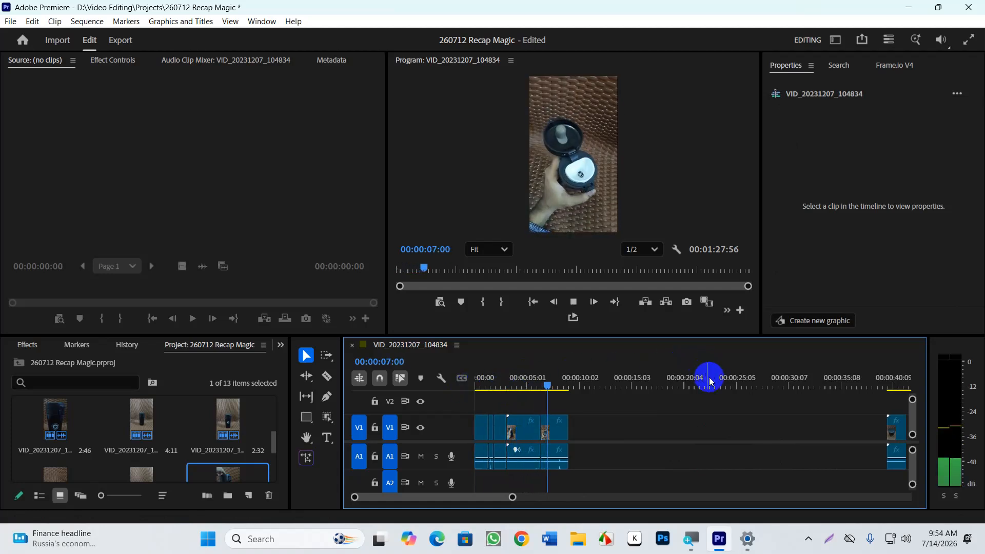
key(space)
key(=)
key(=)
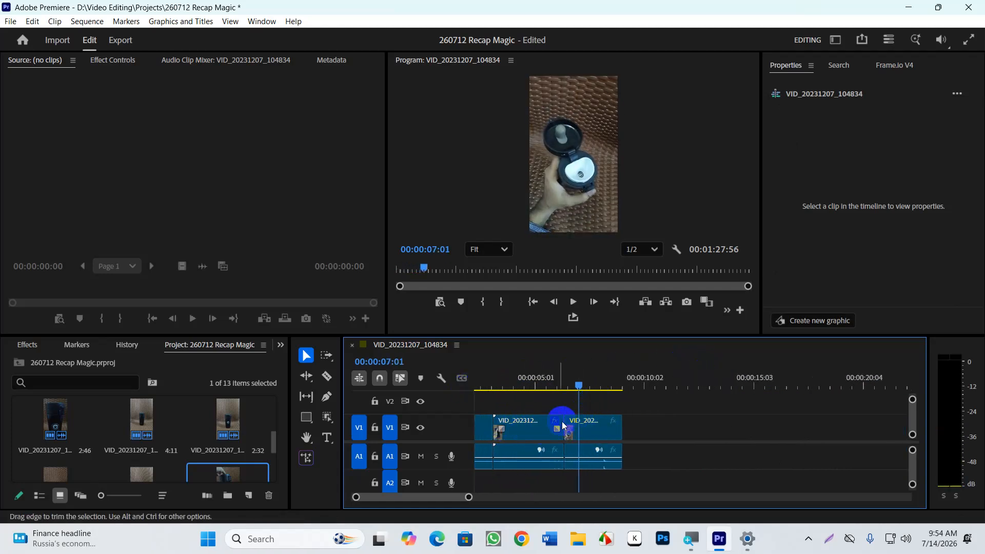
drag(576, 400, 565, 426)
click(562, 431)
key(Delete)
click(539, 387)
key(space)
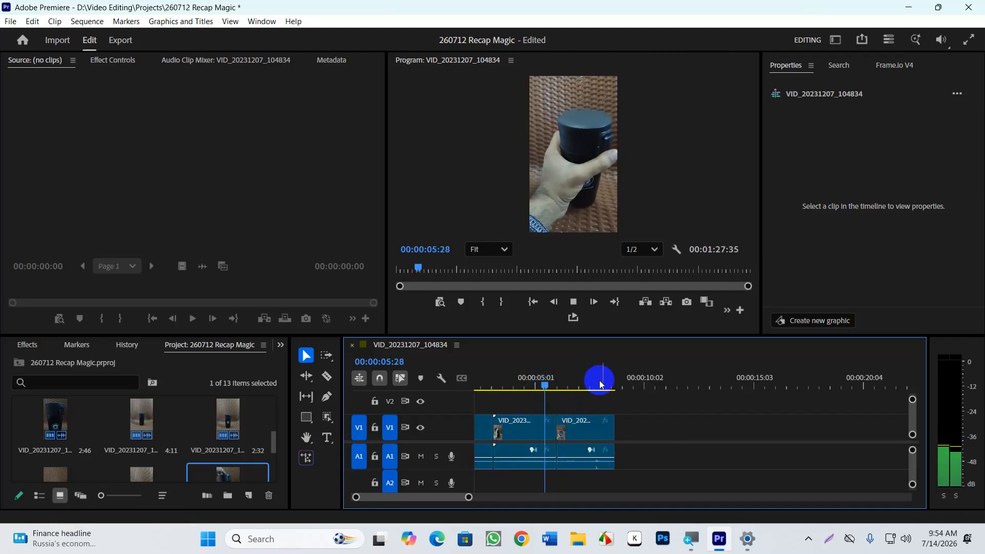
key(space)
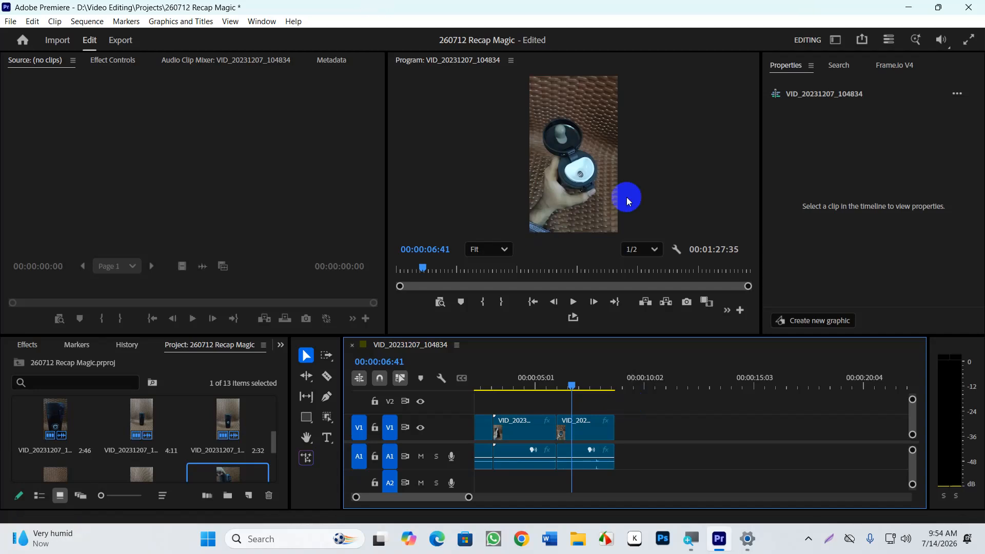
- Play the sequence from its start and trim the end of VID_20231207_104657.mp4 to 00:00:08:19
drag(571, 388, 385, 402)
key(space)
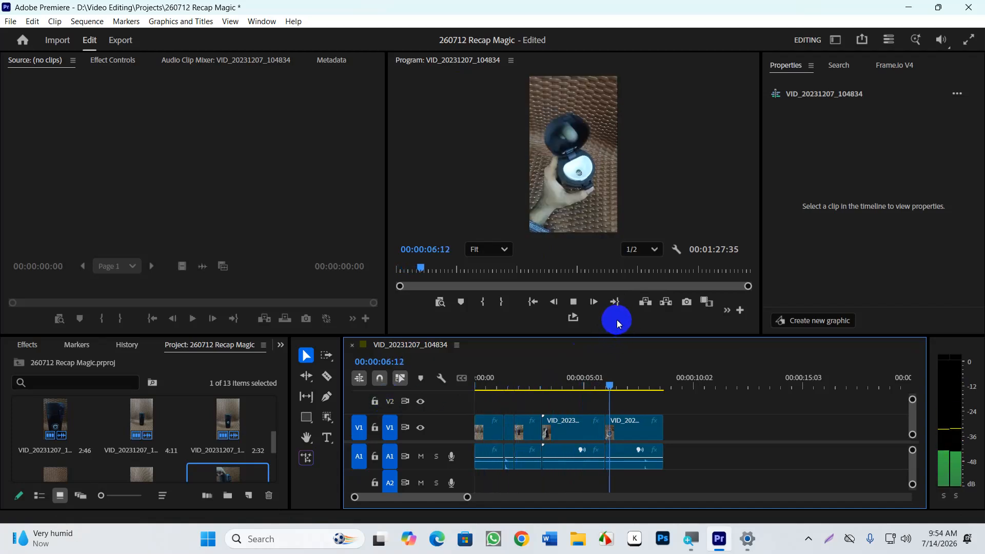
key(space)
drag(637, 390, 659, 404)
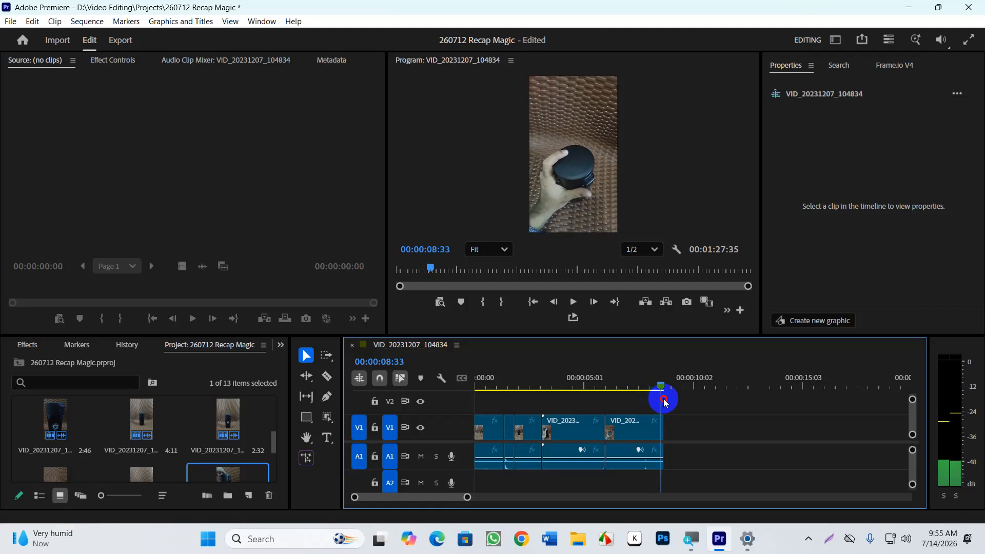
drag(661, 417, 655, 412)
- Preview the remaining timeline clips to find VID_20231207_104718.mp4 and move it near the end of the assembled clips
scroll(657, 403, down, 6)
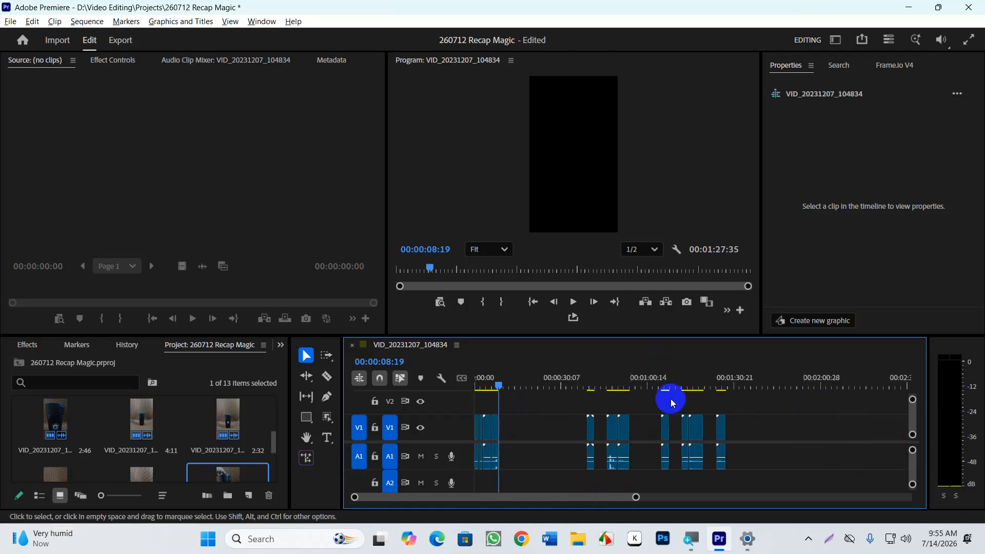
drag(581, 385, 696, 430)
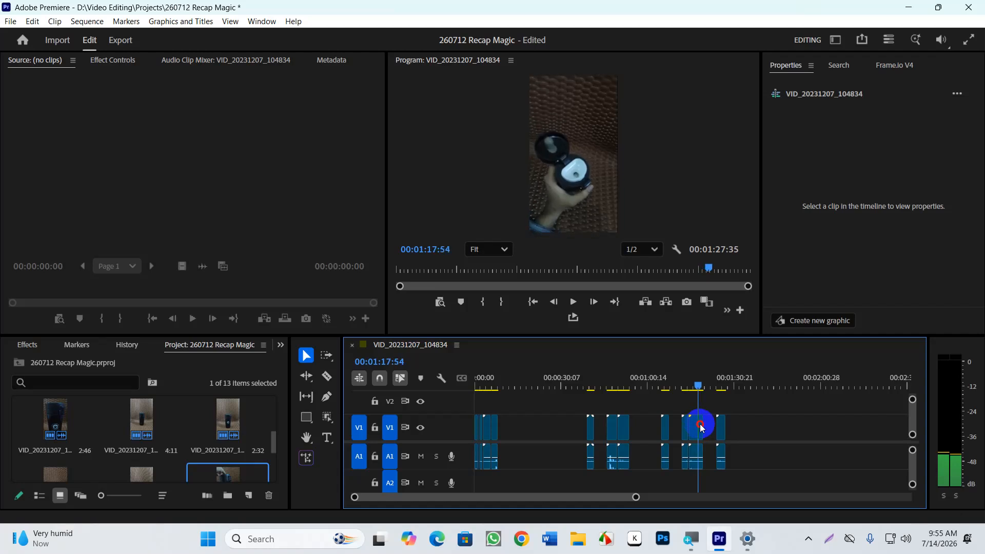
drag(700, 428, 693, 427)
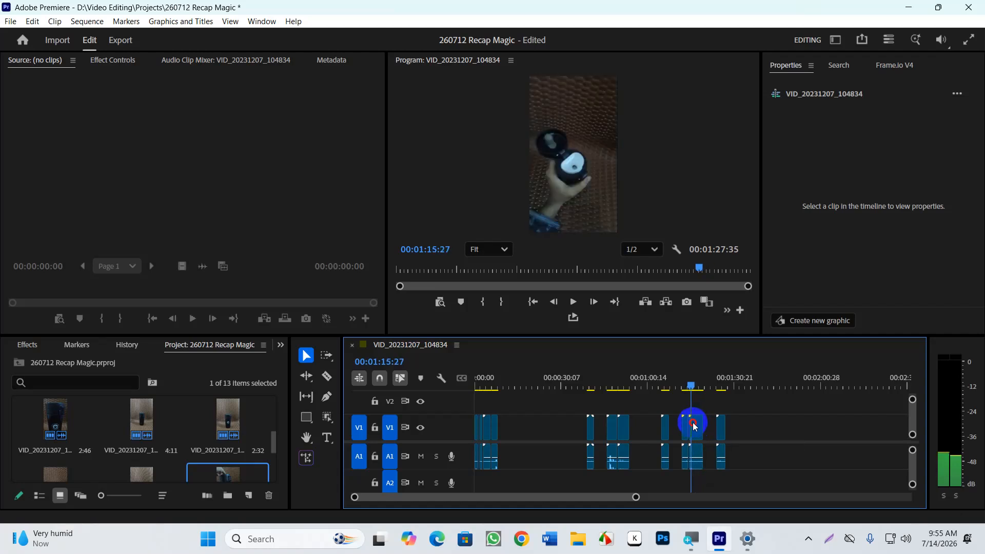
scroll(710, 454, up, 2)
drag(686, 384, 694, 389)
scroll(542, 403, up, 2)
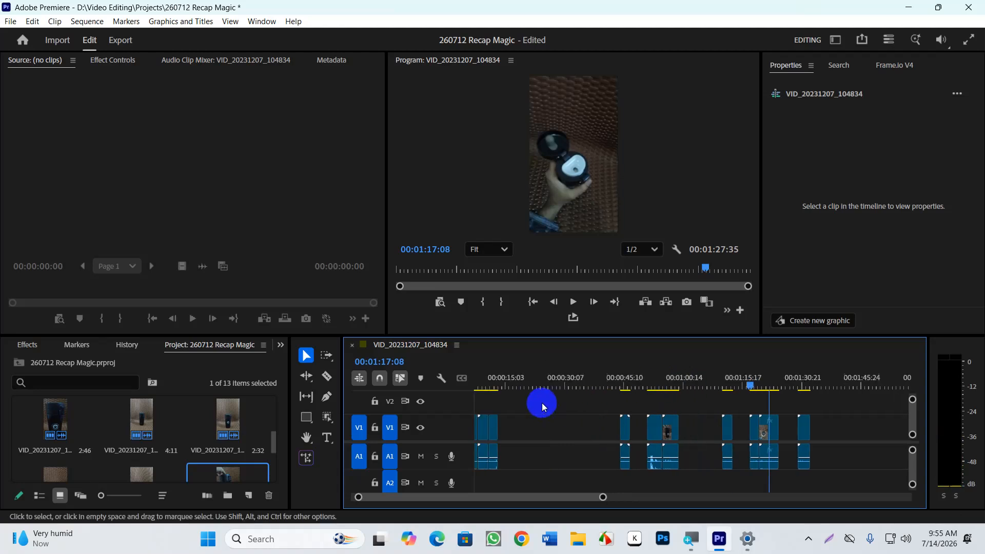
drag(771, 436, 518, 442)
- Split VID_20231207_104657.mp4 at 00:00:07:04 and move its second part further along the timeline, past VID_20231207_104718.mp4
scroll(492, 425, up, 4)
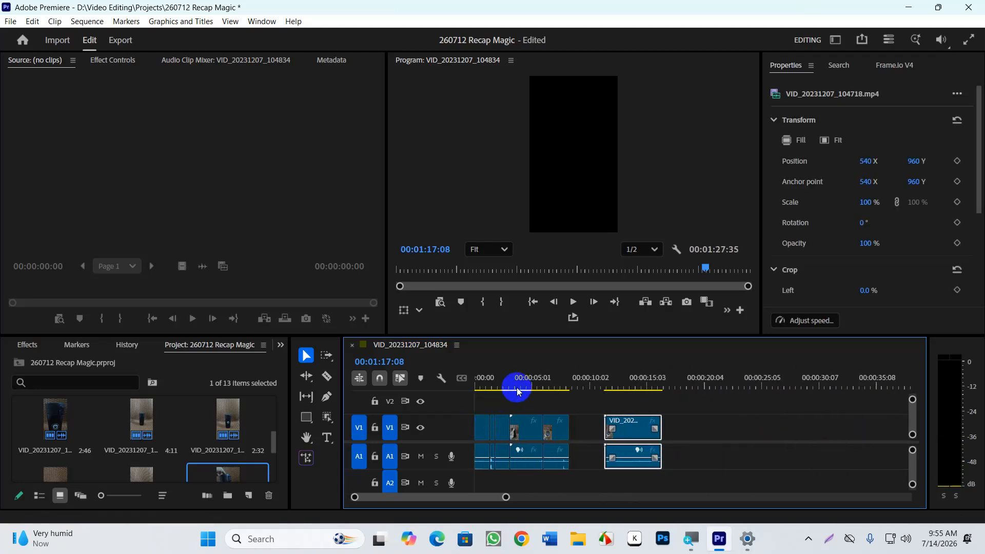
mouse_move(569, 387)
mouse_down()
mouse_move(538, 398)
mouse_move(559, 397)
mouse_up()
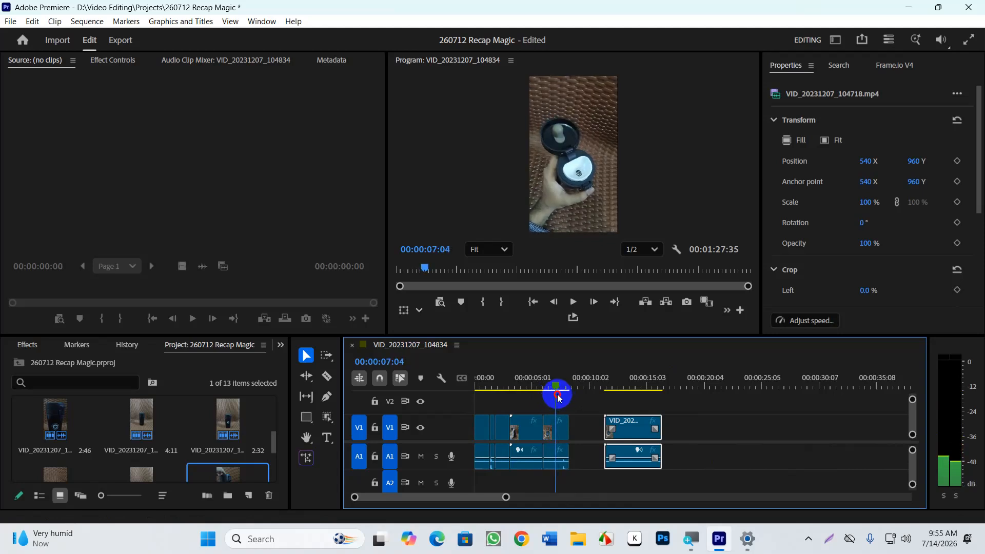
click(561, 436)
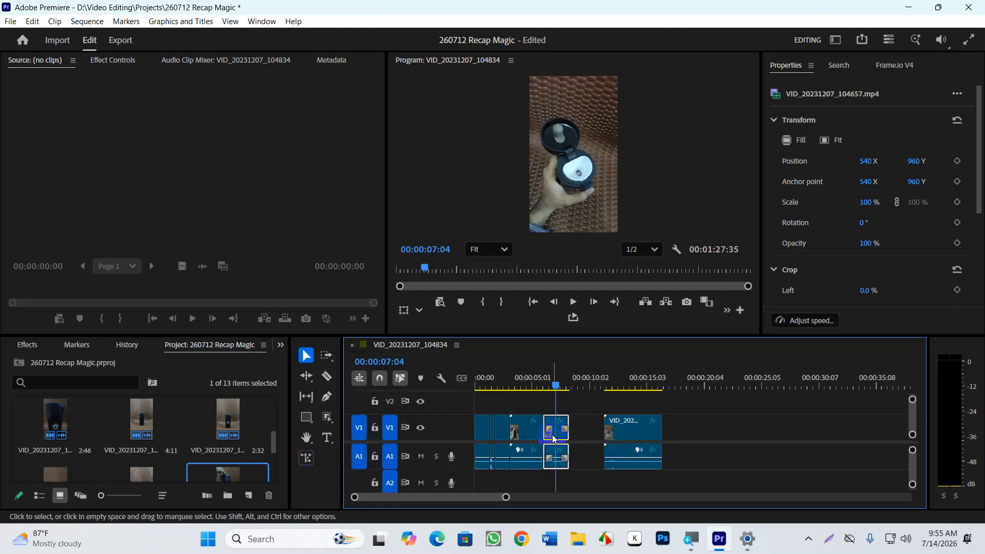
click(327, 376)
click(563, 439)
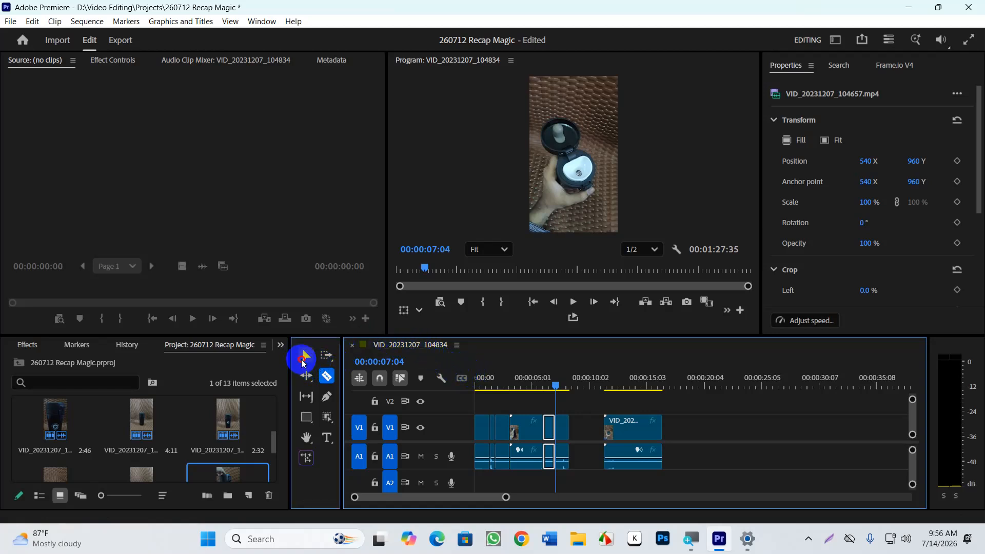
click(304, 359)
drag(564, 438, 810, 429)
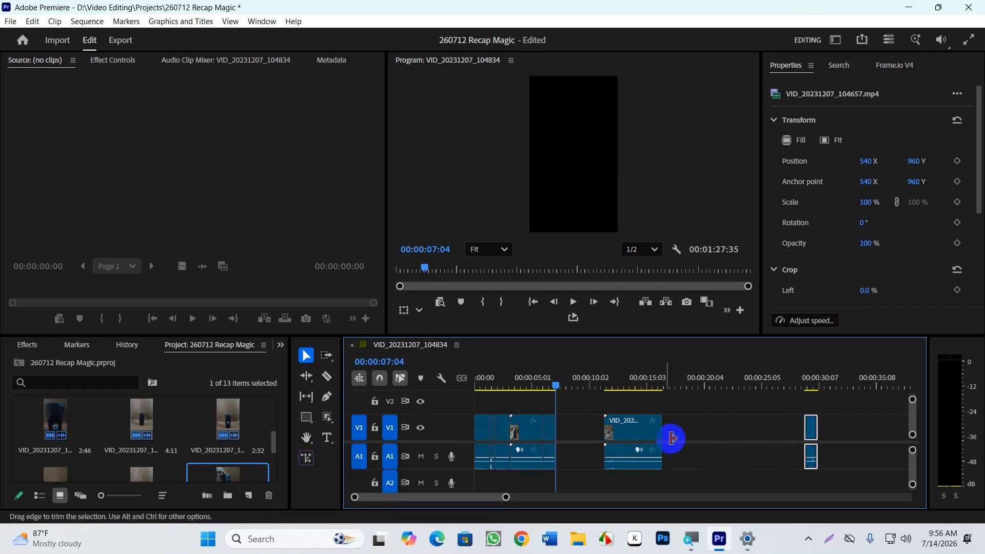
- Try trimming the start of VID_20231207_104718.mp4 and placing it directly after the cut at 00:00:07:04, and play the transition
drag(622, 438, 600, 439)
click(577, 388)
drag(582, 389, 542, 373)
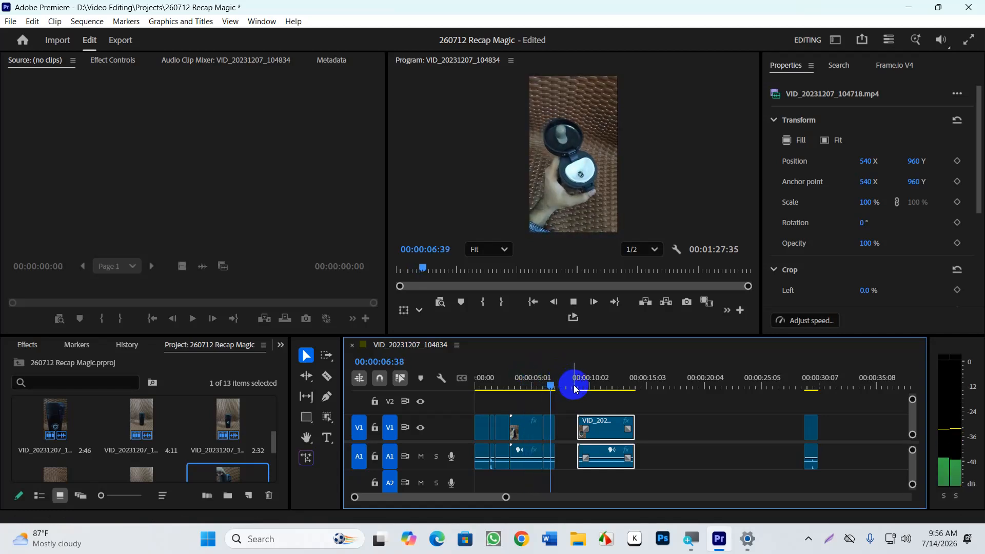
drag(575, 388, 607, 395)
drag(609, 398, 572, 430)
drag(556, 367, 543, 368)
key(space)
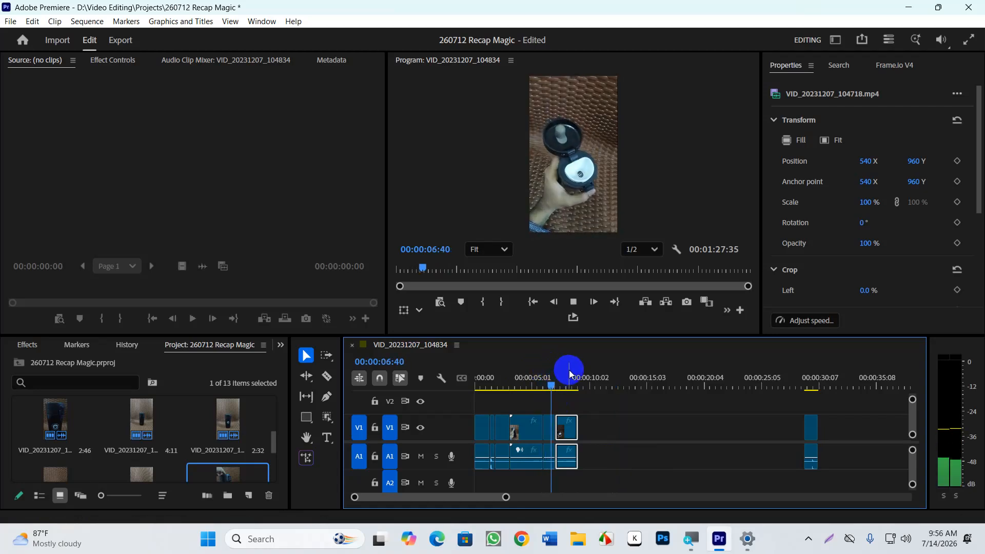
key(space)
- Remove VID_20231207_104718.mp4 from behind the cut and close the gap before the second part of VID_20231207_104657.mp4
drag(618, 425, 576, 444)
key(Delete)
click(583, 431)
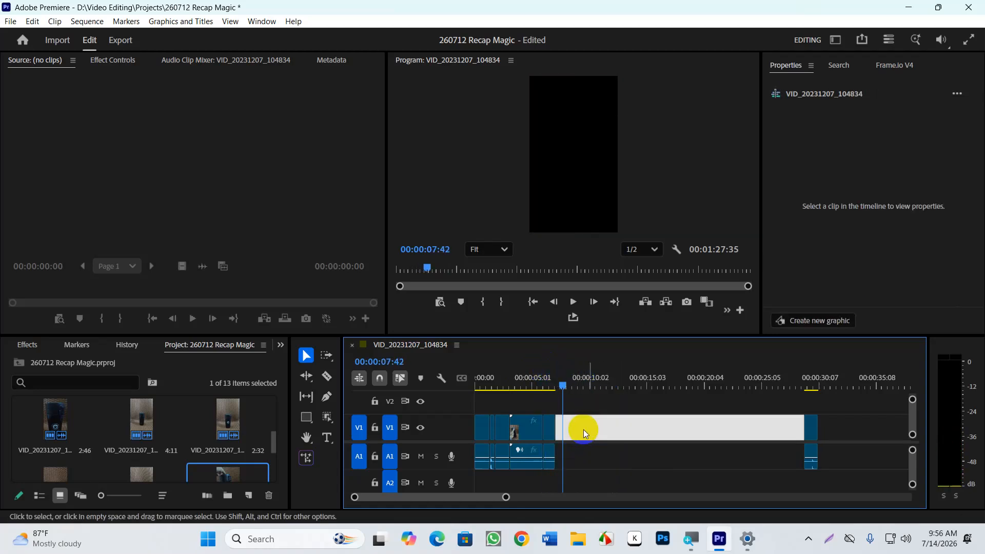
key(Delete)
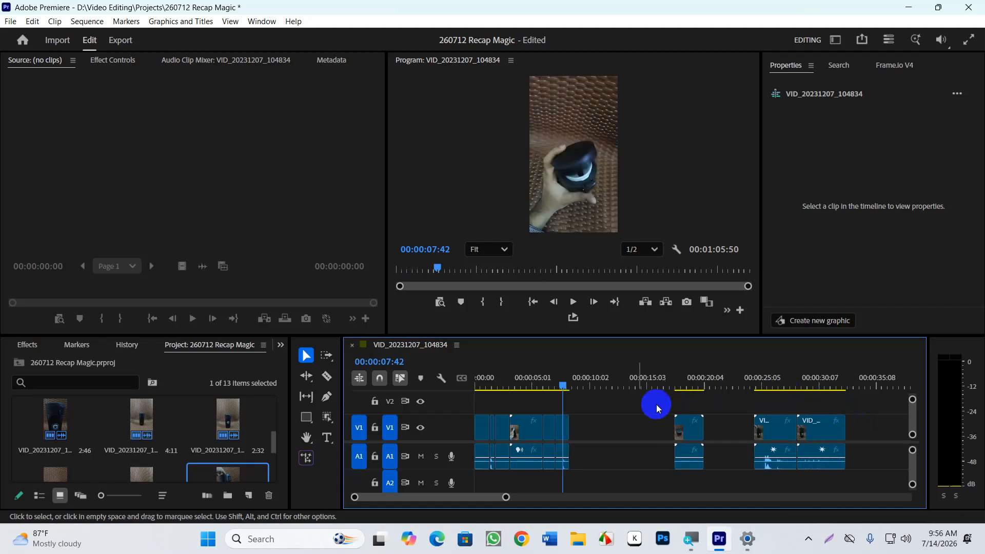
- Join the two parts of VID_20231207_104657.mp4 back together through the edit point between them
scroll(553, 403, up, 3)
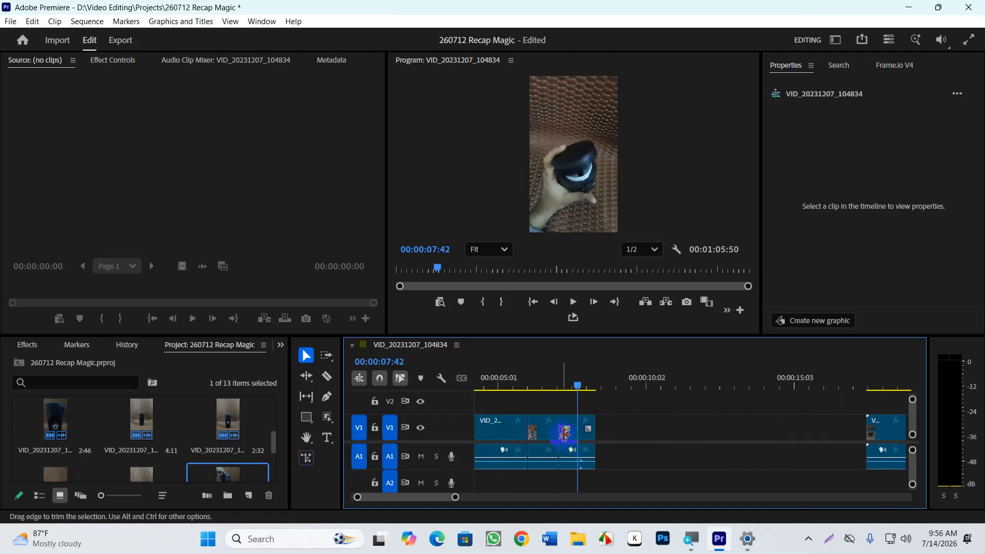
right_click(560, 427)
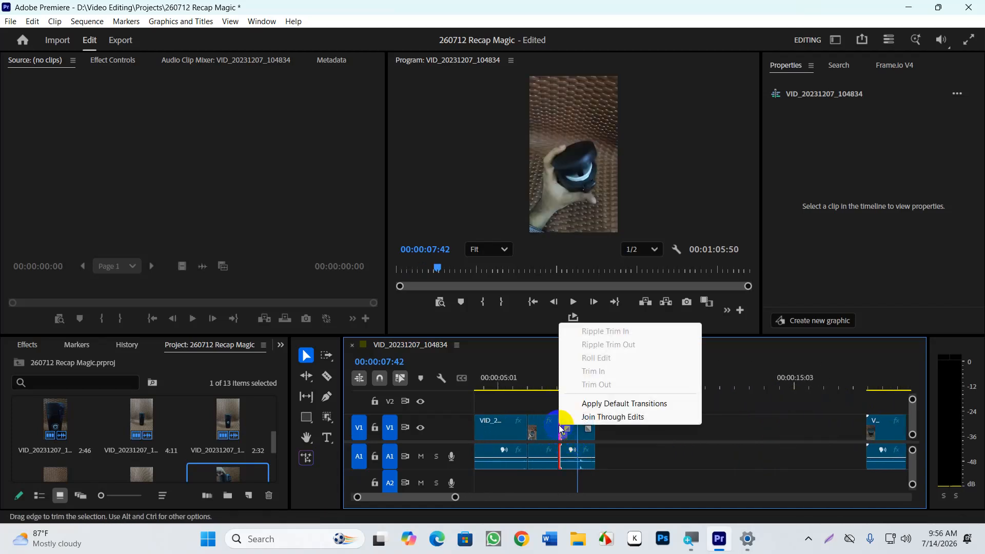
click(615, 418)
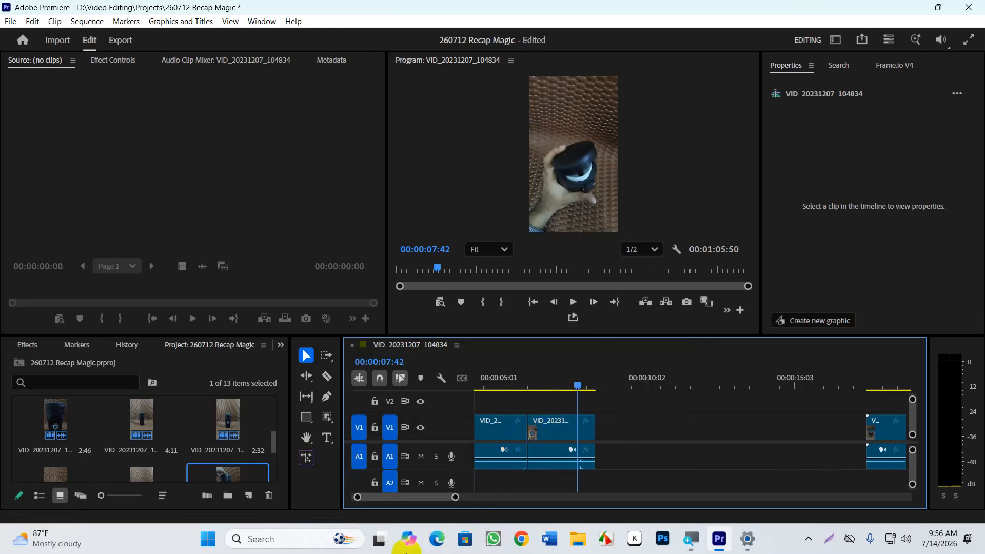
- Search Windows for keyviz and launch the app
click(273, 541)
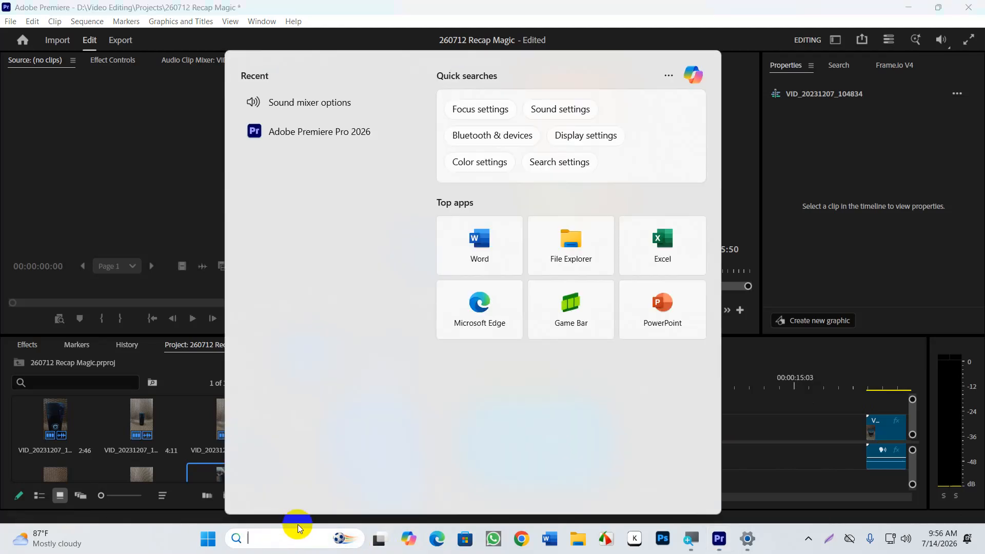
text(j)
key(BackSpace)
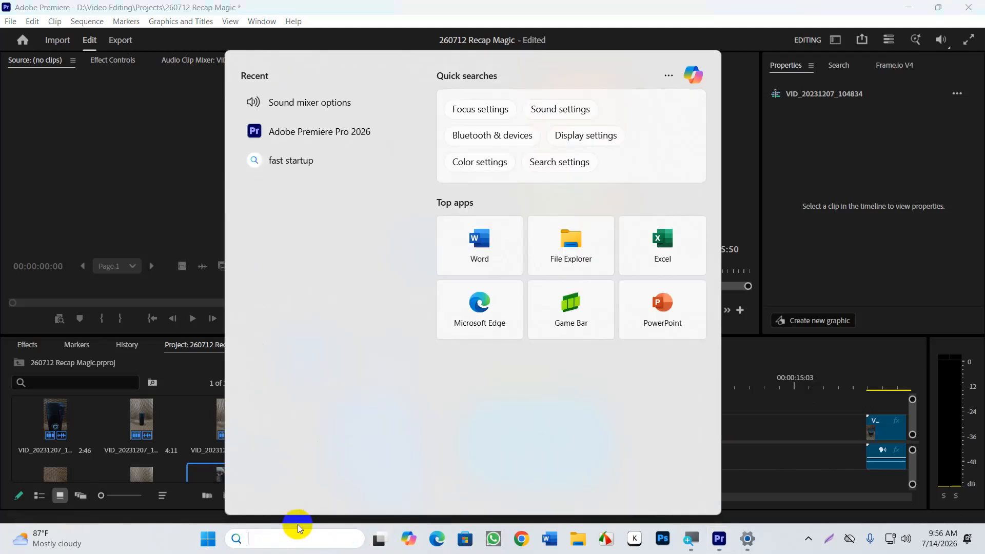
text(keyviz)
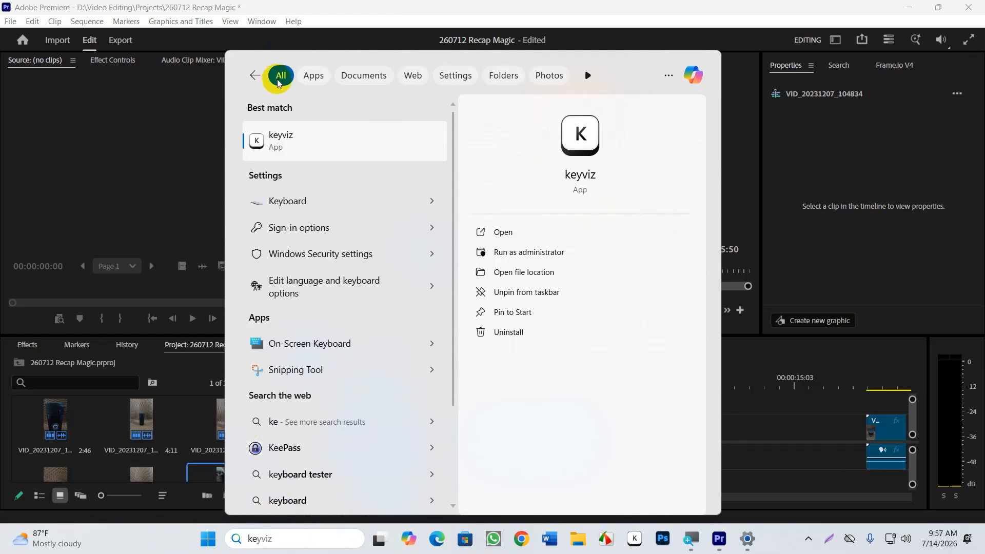
click(256, 137)
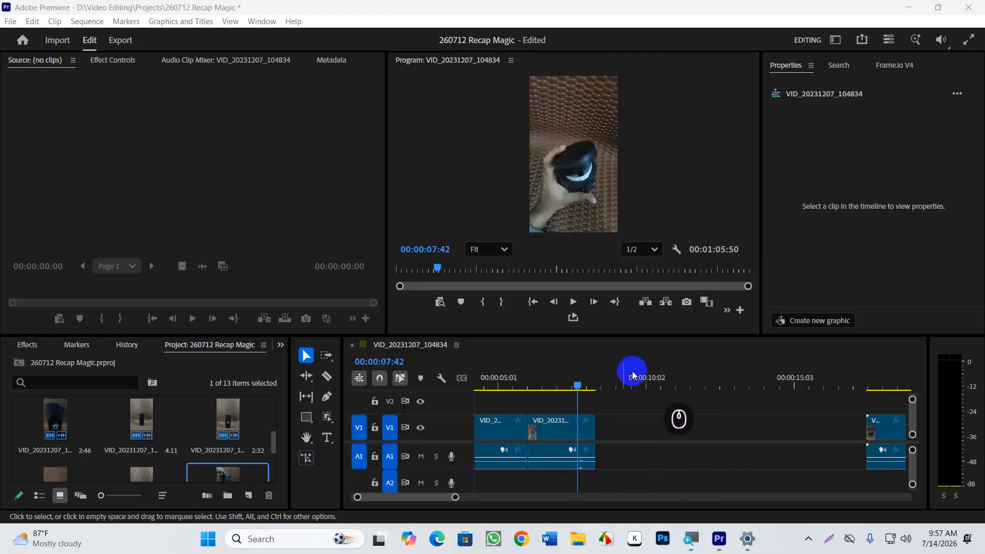
- Preview the remaining timeline clips and play the assembled clips through to the end of VID_20231207_104657.mp4
drag(576, 379, 820, 440)
alt+scroll(595, 401, down, 4)
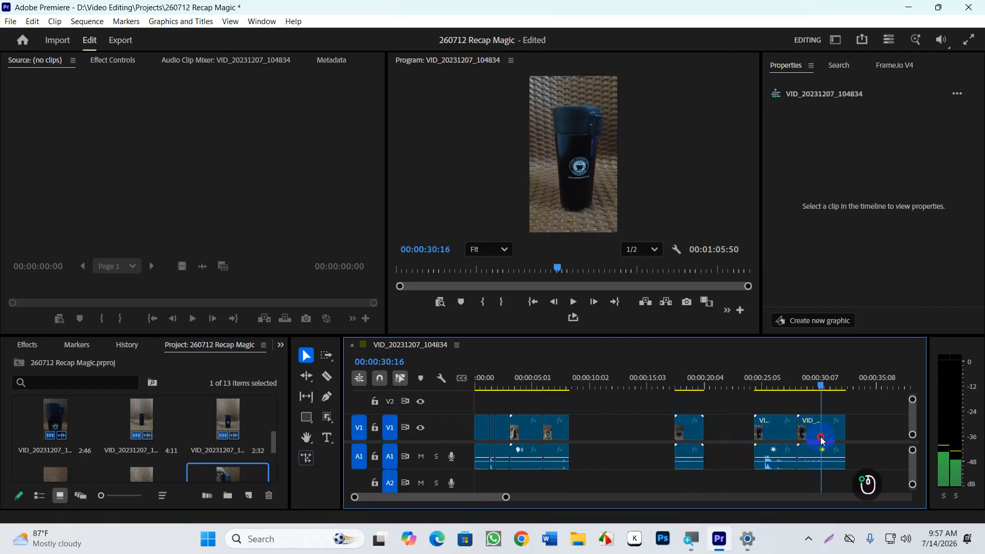
alt+scroll(790, 444, down, 5)
drag(644, 389, 496, 458)
key(space)
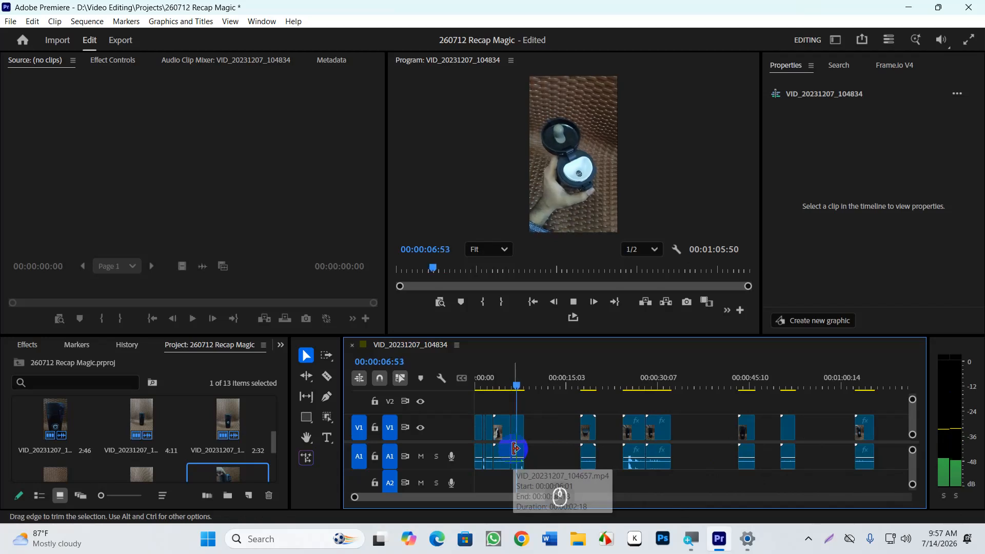
key(space)
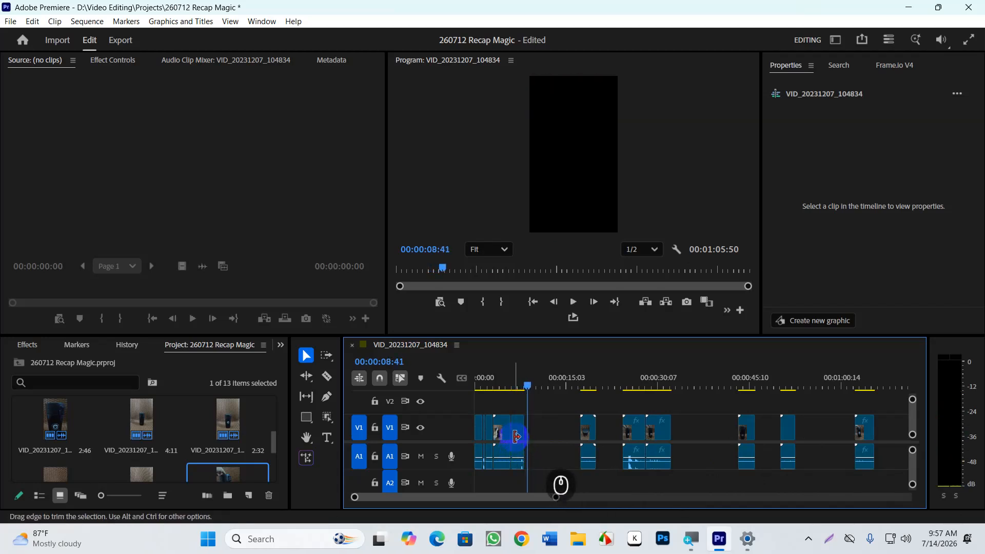
- Move VID_20231207_104834.mp4 from further along the timeline to directly after the end of VID_20231207_104657.mp4
scroll(752, 399, down, 3)
drag(731, 438, 524, 440)
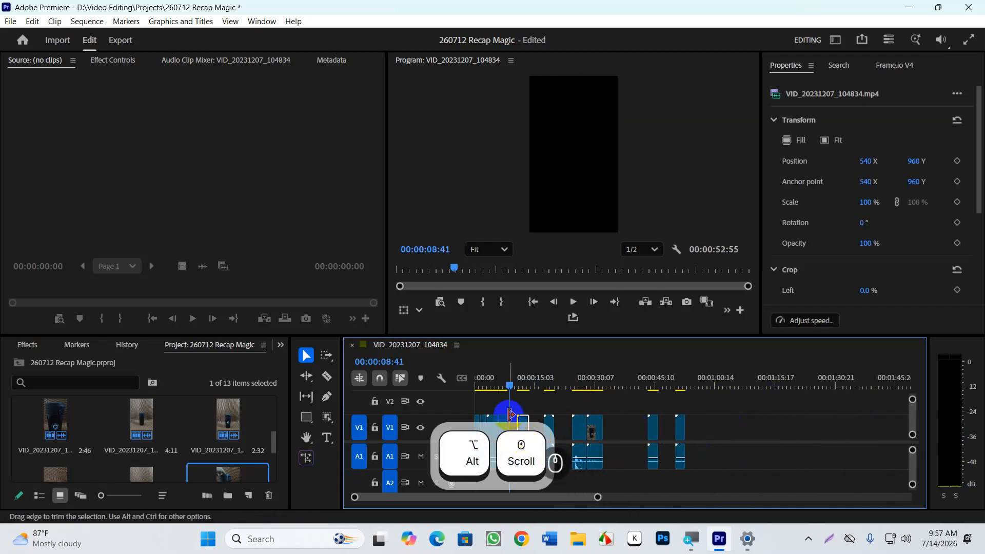
scroll(507, 414, up, 3)
click(540, 391)
drag(539, 391, 550, 395)
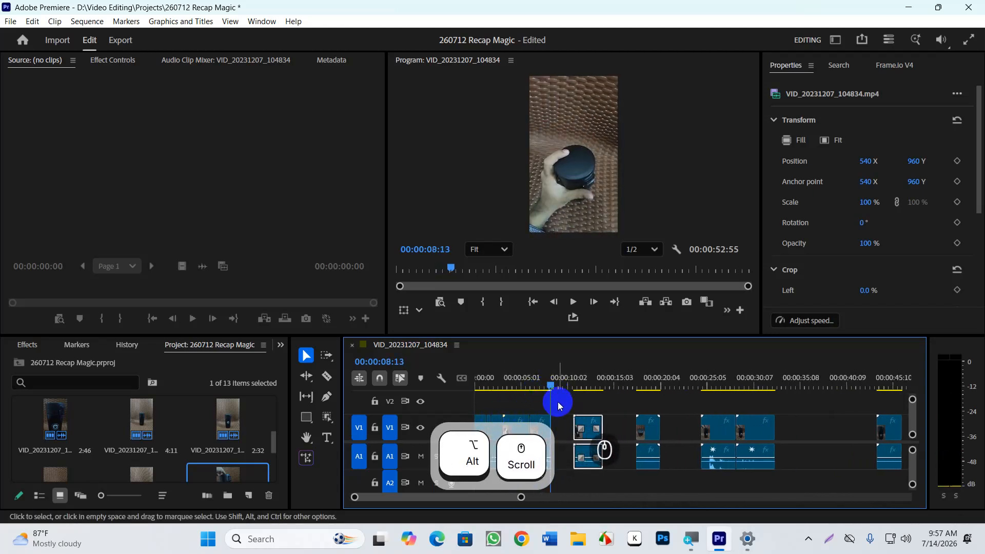
scroll(559, 403, up, 4)
click(648, 438)
drag(645, 437, 594, 433)
- Play the transition into VID_20231207_104834.mp4, trim that clip's end to about 00:00:09:10, and replay the cut
drag(544, 380, 520, 384)
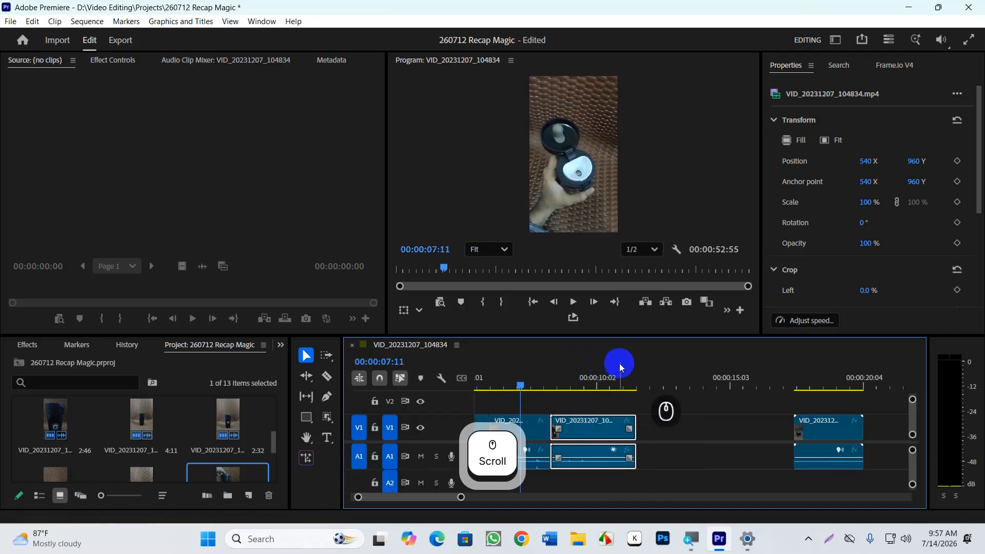
key(space)
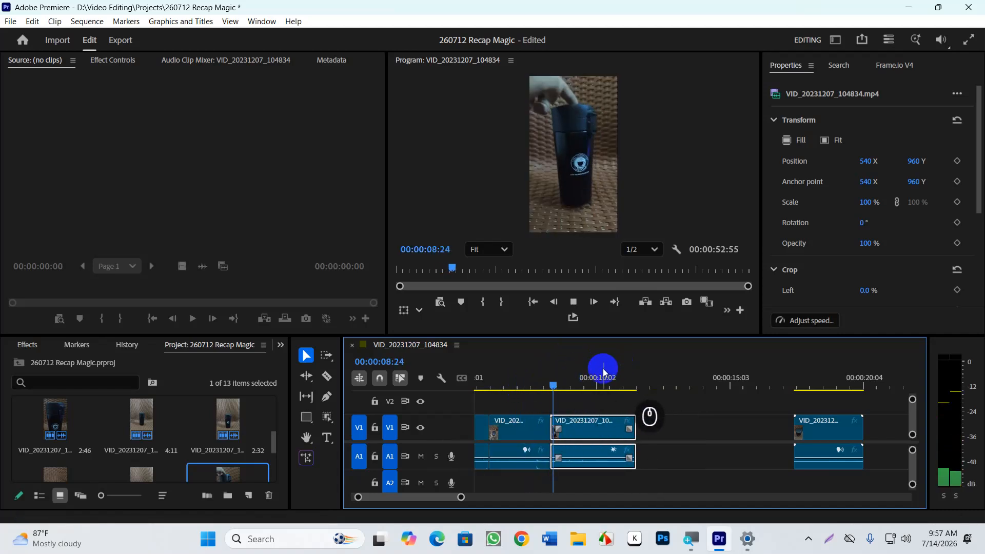
click(540, 384)
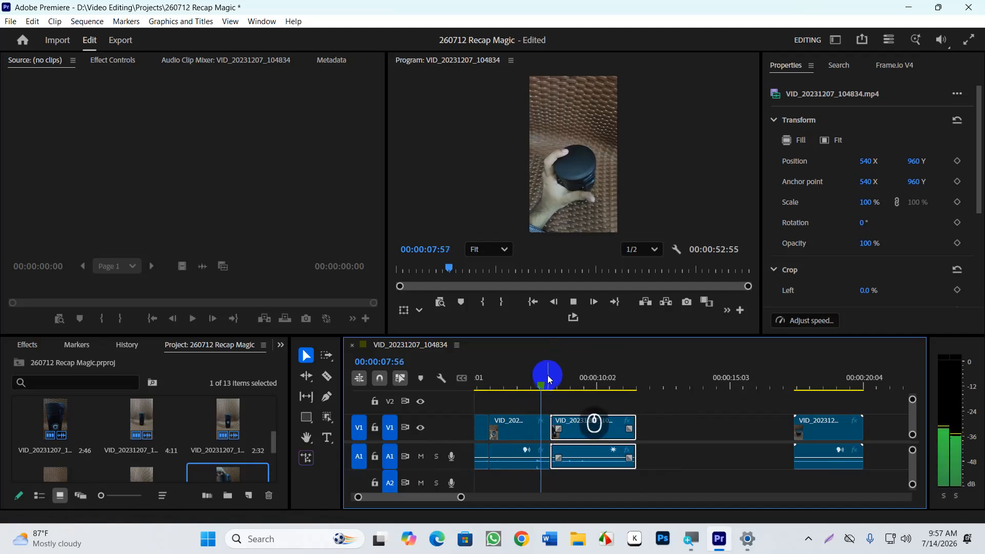
key(space)
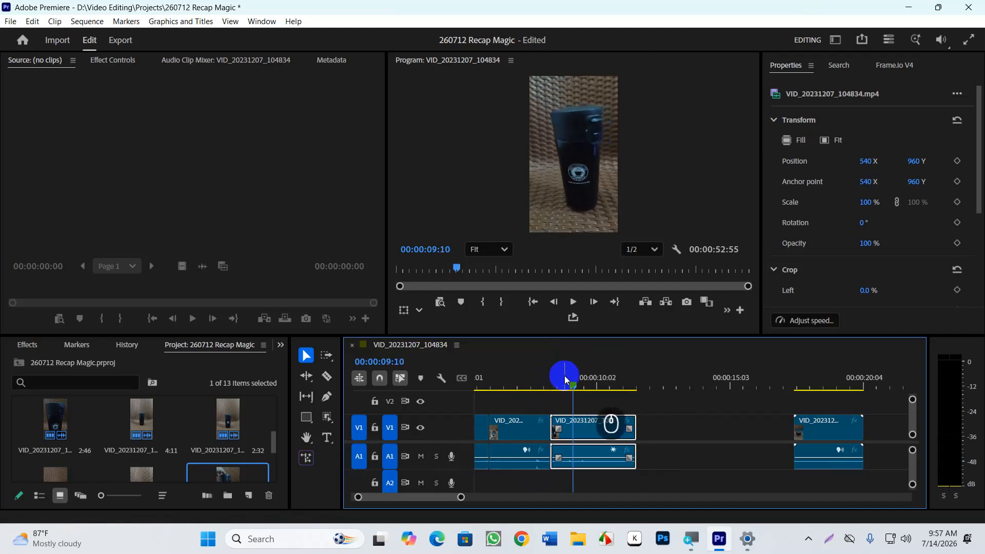
click(574, 382)
drag(576, 383, 575, 386)
drag(635, 430, 574, 443)
click(542, 377)
key(space)
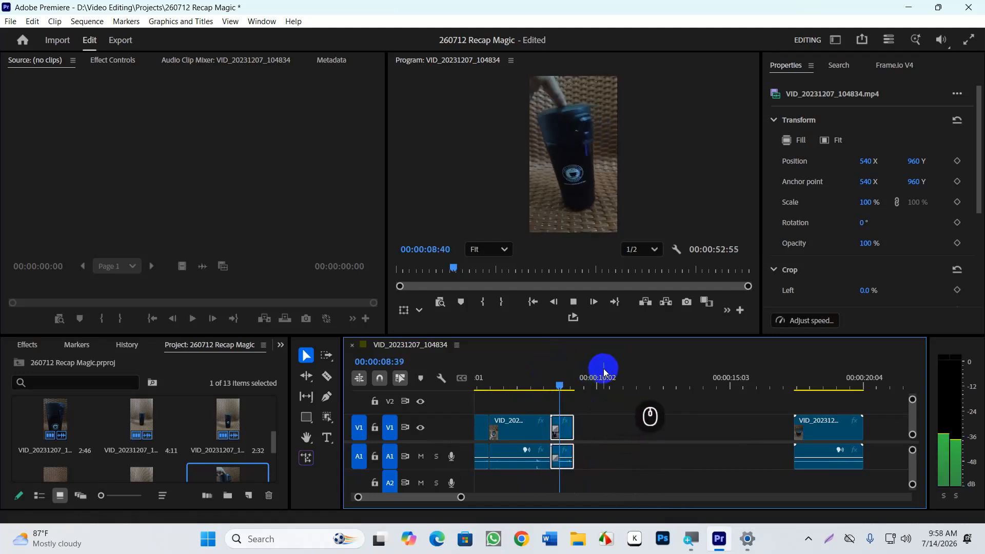
key(space)
- Play VID_20231207_104842.mp4 from its start and move the trimmed VID_20231207_104834.mp4 further along to about 00:00:15
drag(596, 382, 611, 384)
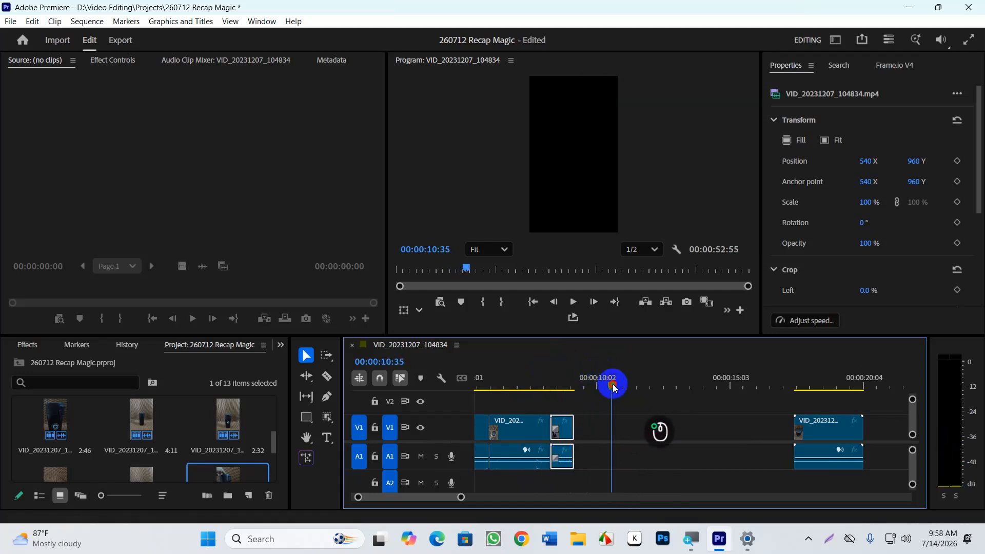
alt+scroll(685, 427, down, 5)
drag(685, 399, 703, 388)
key(space)
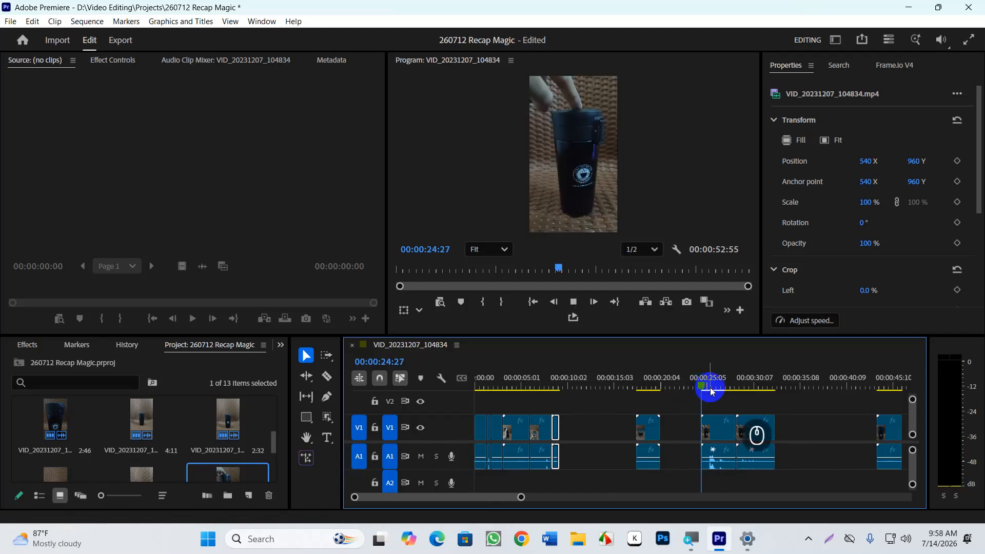
key(space)
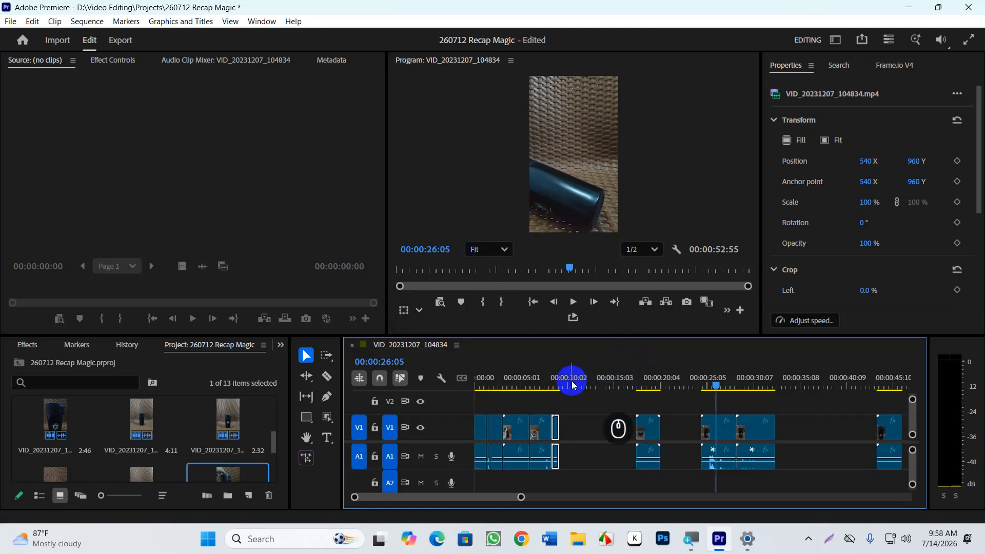
click(548, 392)
drag(549, 395, 618, 442)
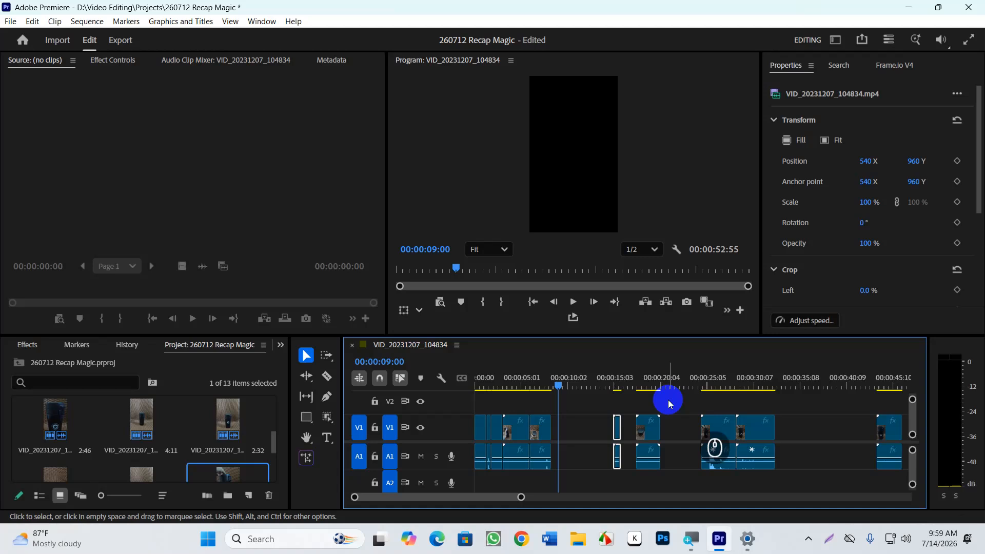
- Move VID_20231207_104625.mp4 aside and place VID_20231207_104842.mp4 directly after the end of VID_20231207_104657.mp4
drag(651, 436, 579, 439)
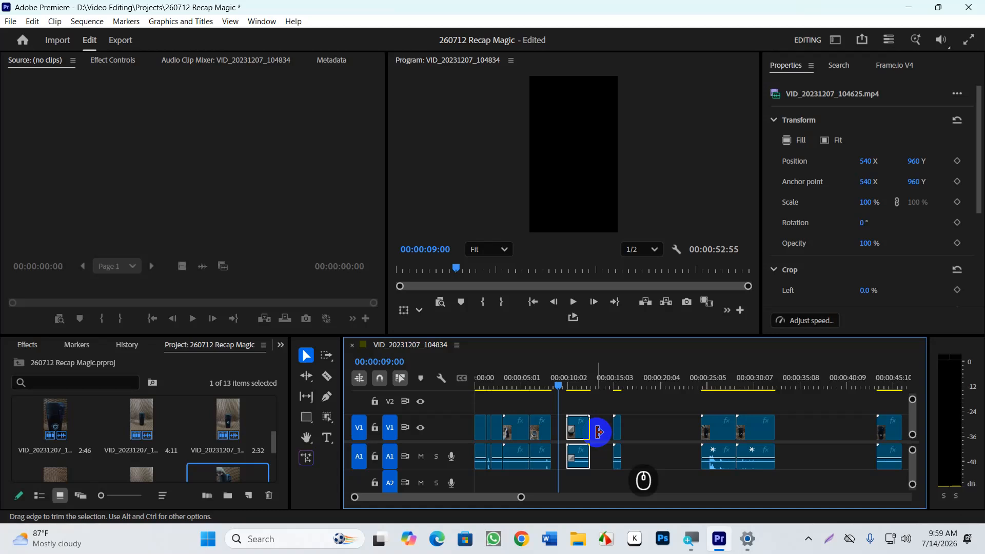
drag(563, 389, 713, 452)
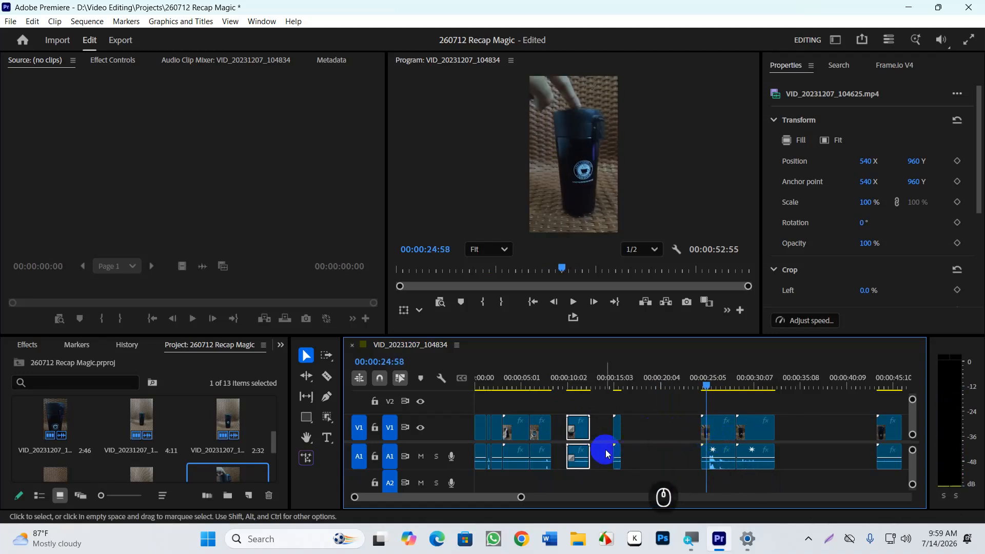
mouse_move(579, 436)
mouse_down()
mouse_move(719, 437)
mouse_move(572, 440)
mouse_up()
drag(571, 391, 551, 392)
drag(555, 394, 590, 419)
scroll(584, 424, up, 3)
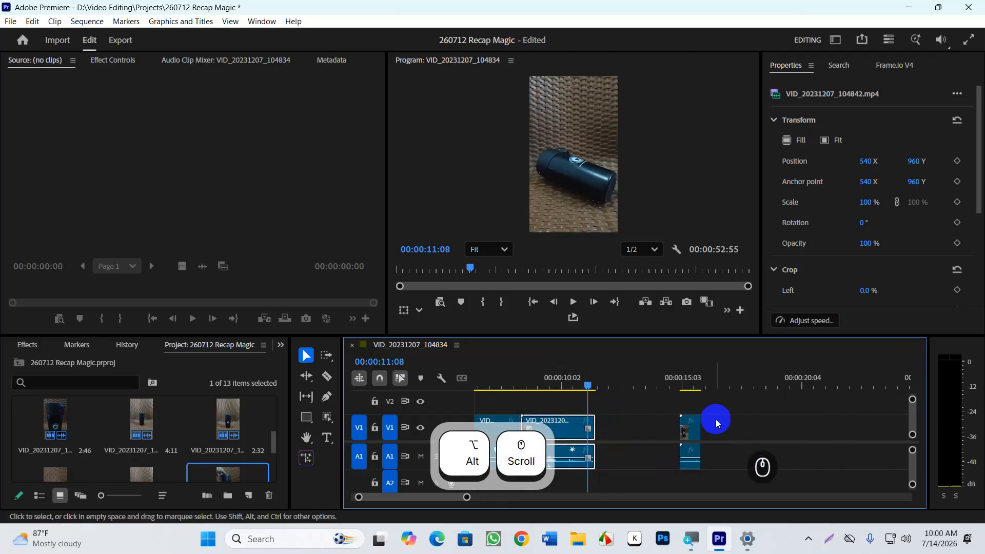
- Reverse the speed of VID_20231207_104842.mp4 at 100% and play the transition into it
right_click(568, 429)
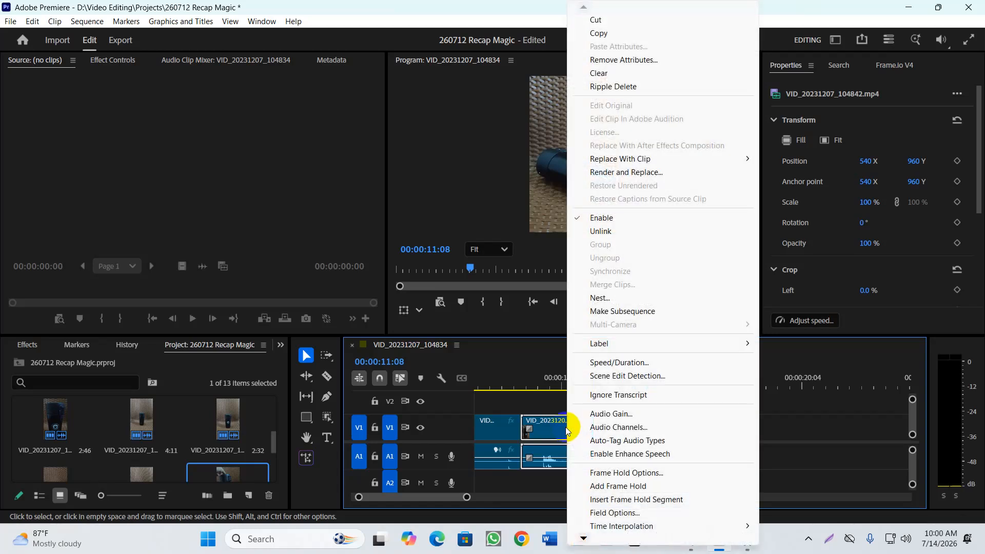
click(619, 363)
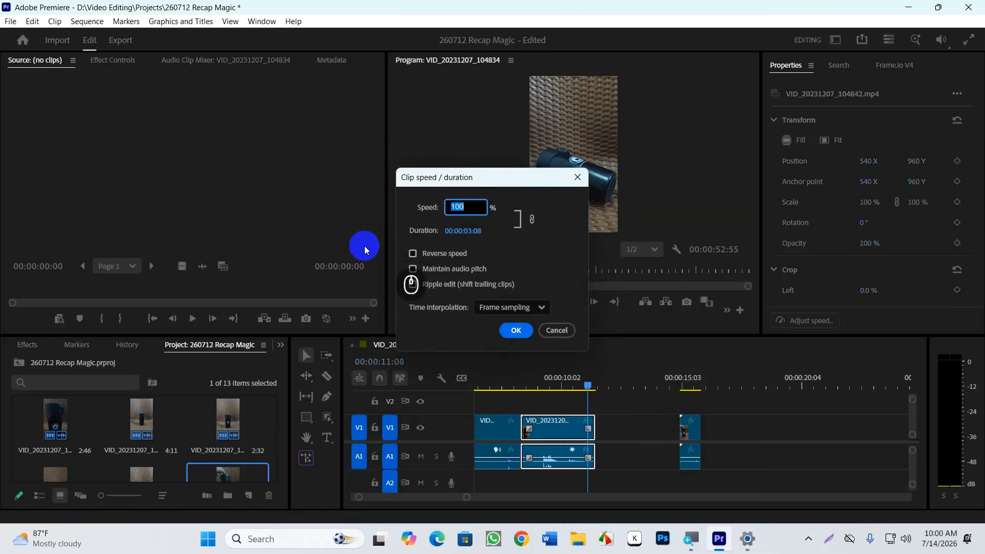
click(411, 254)
click(512, 331)
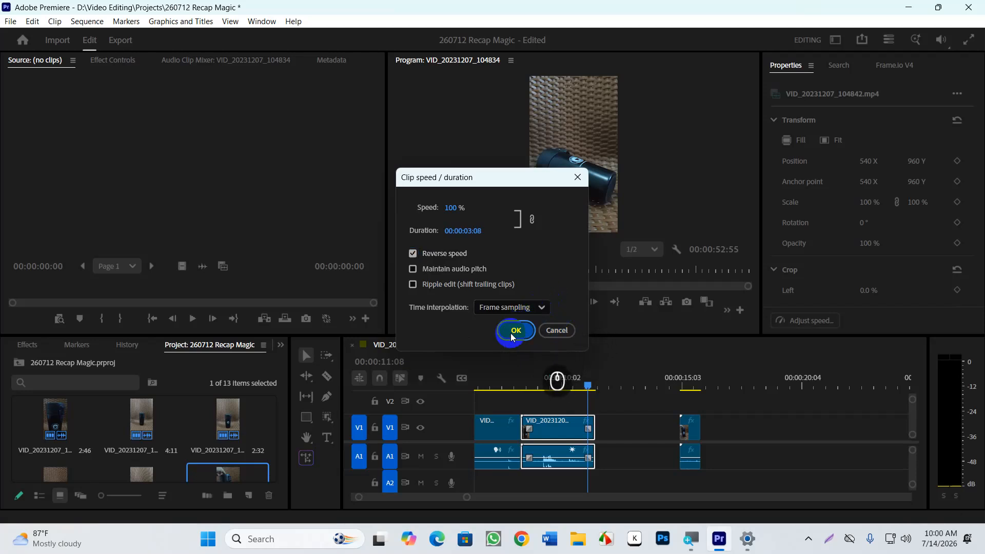
drag(559, 382, 512, 378)
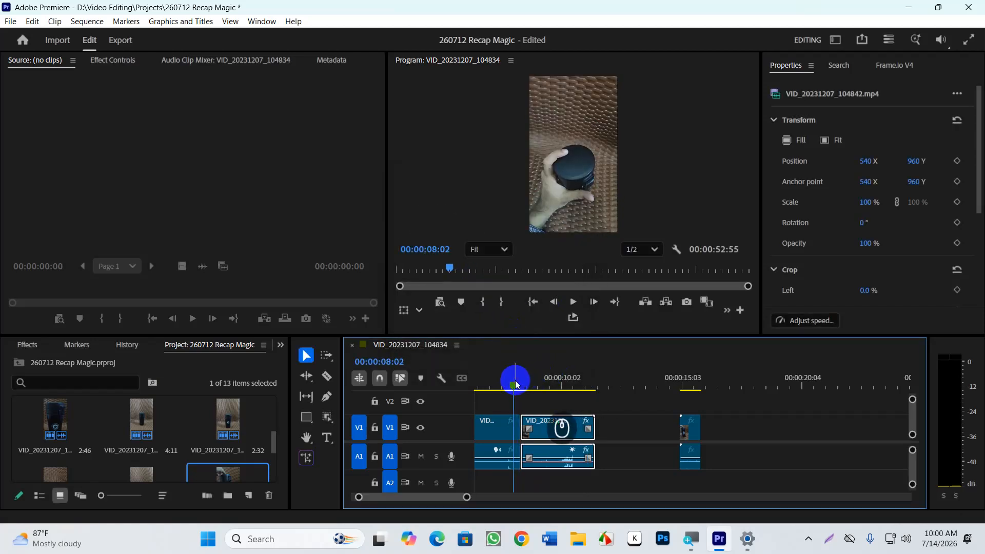
key(space)
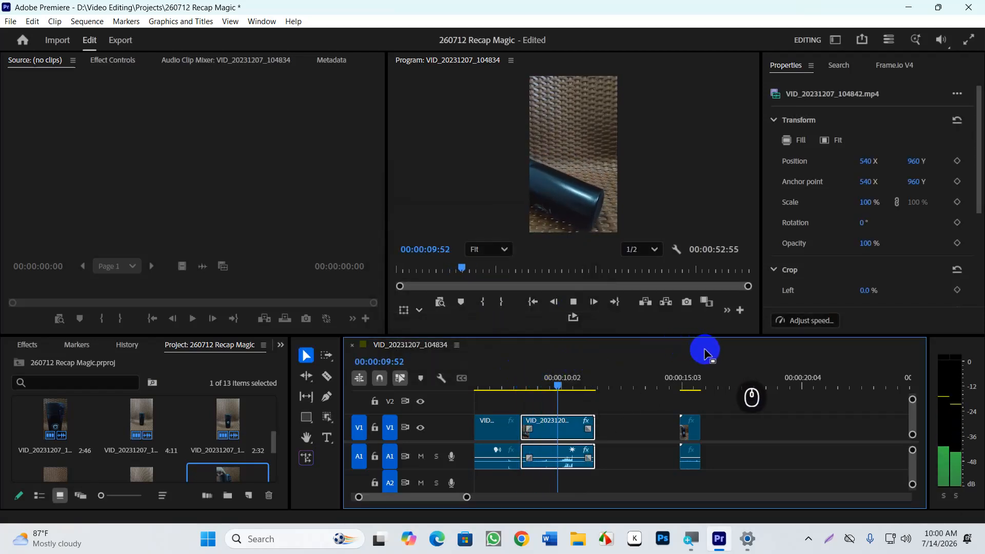
key(space)
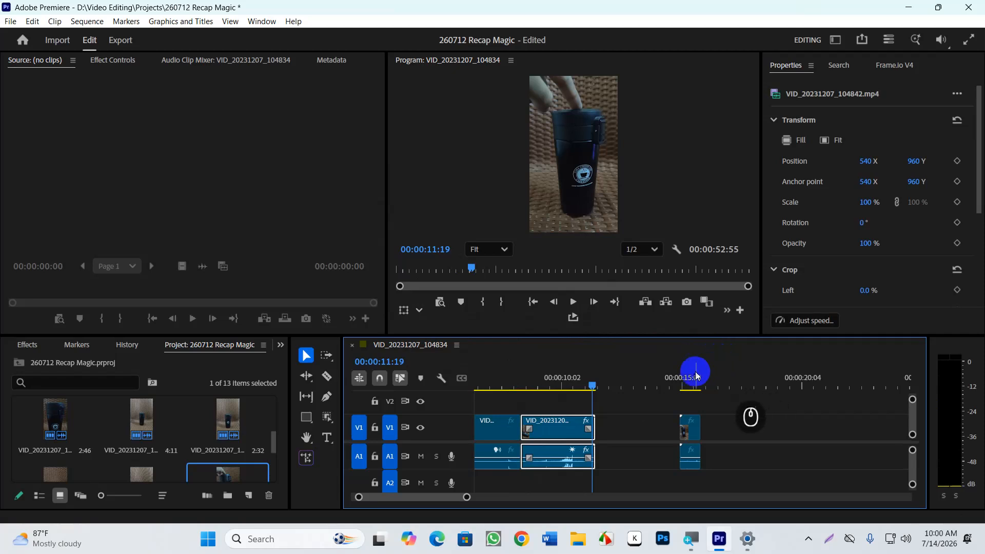
- Play the transition into VID_20231207_104842.mp4, trim its start to about 00:00:09:13, close the gap before it, and replay the cut
drag(592, 388, 501, 416)
key(space)
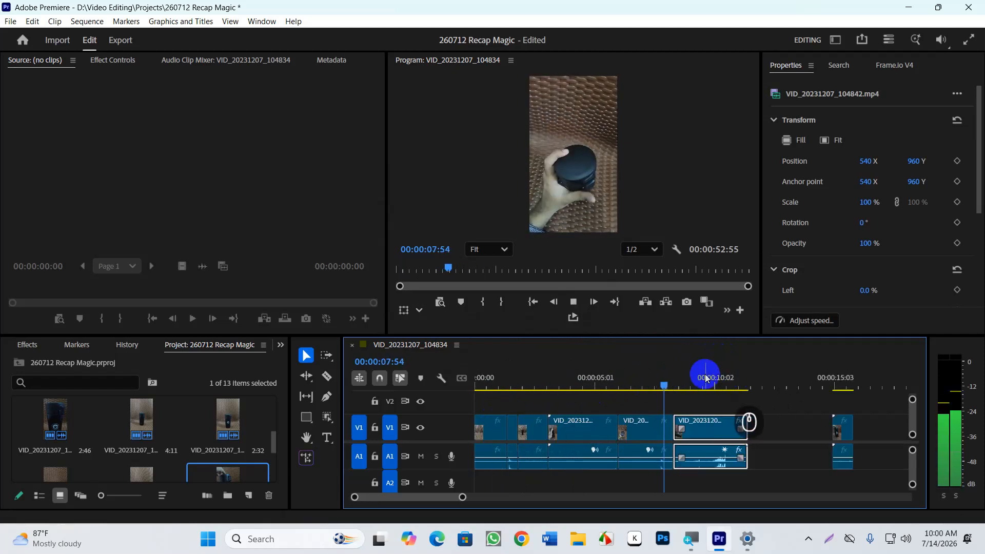
drag(724, 389, 697, 389)
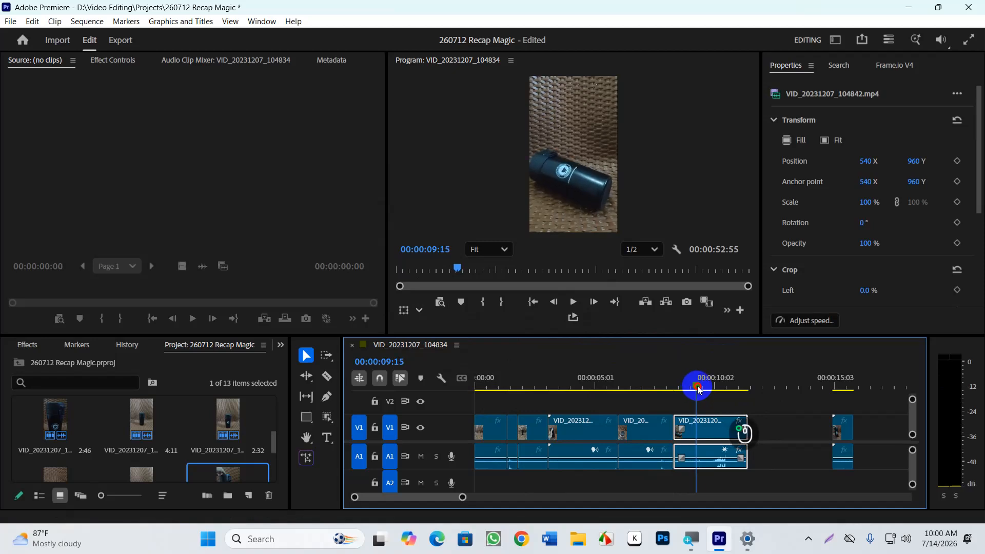
drag(674, 430, 690, 431)
click(682, 429)
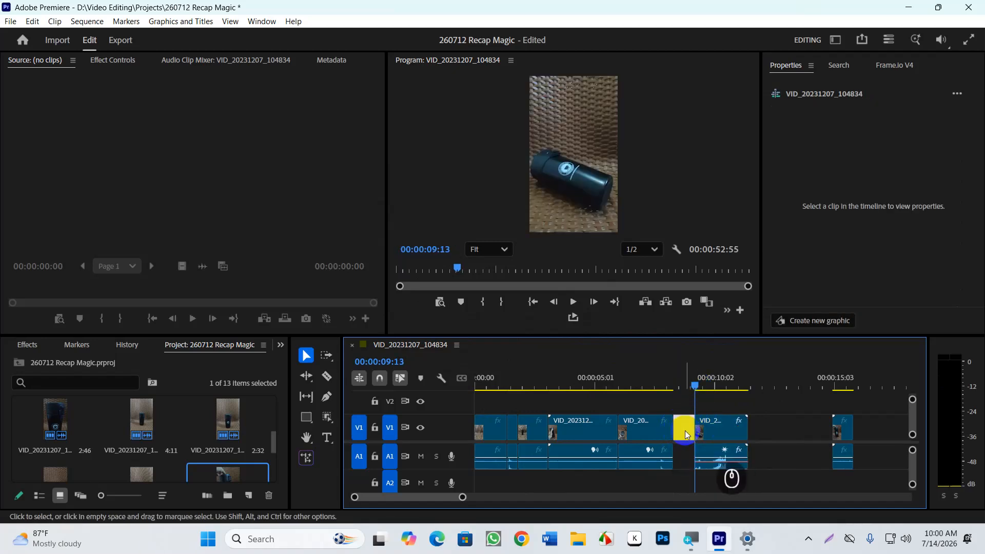
key(Delete)
drag(694, 367, 649, 380)
key(space)
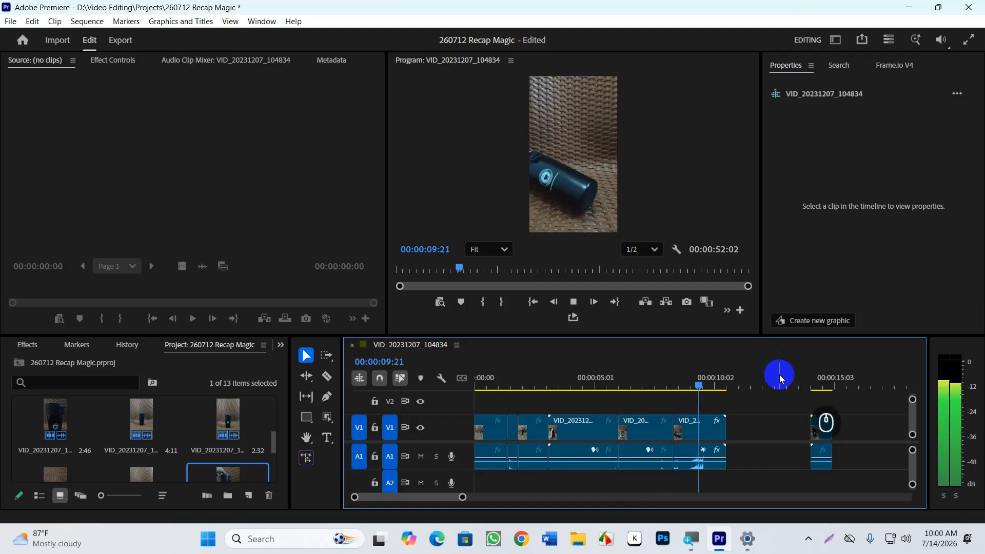
key(space)
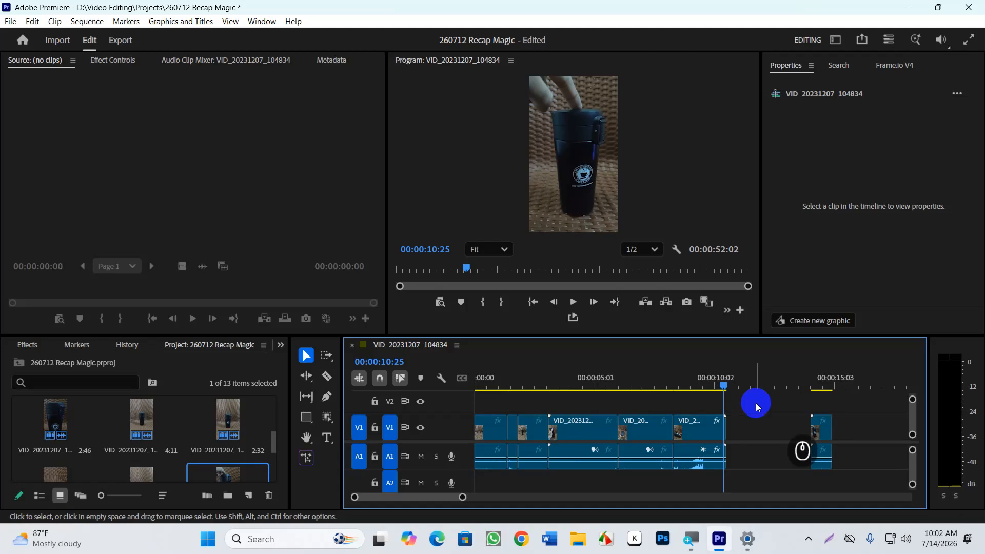
- Move VID_20231207_104842.mp4 further along to about 00:00:17 and scrub through the remaining clips to about 00:00:34:35
scroll(694, 396, down, 3)
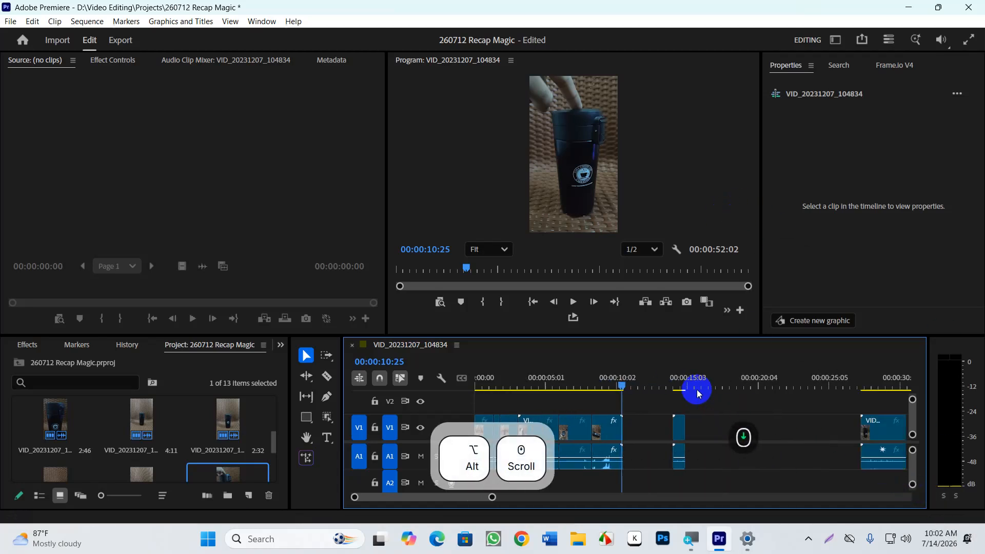
drag(630, 396, 607, 395)
scroll(611, 437, down, 2)
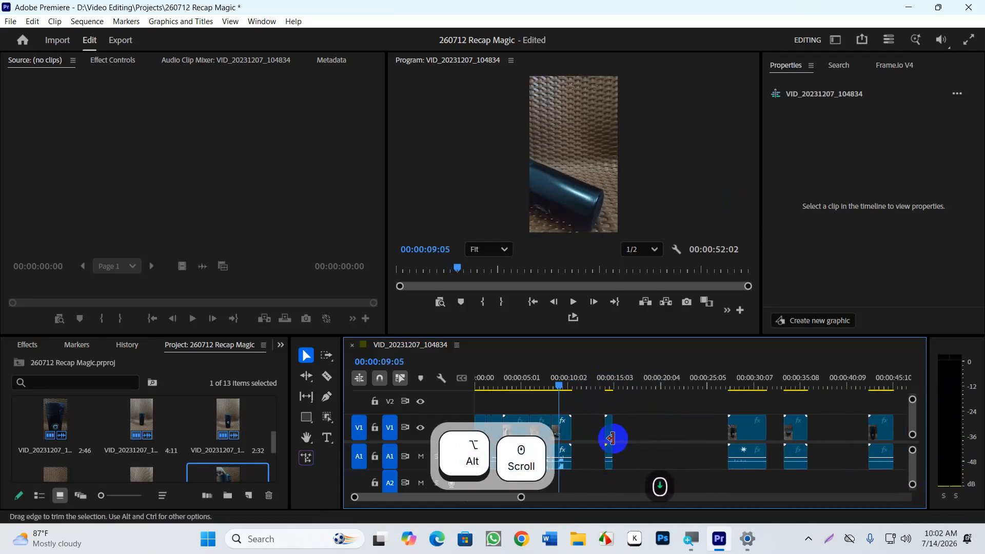
drag(566, 440, 651, 441)
drag(605, 393, 794, 482)
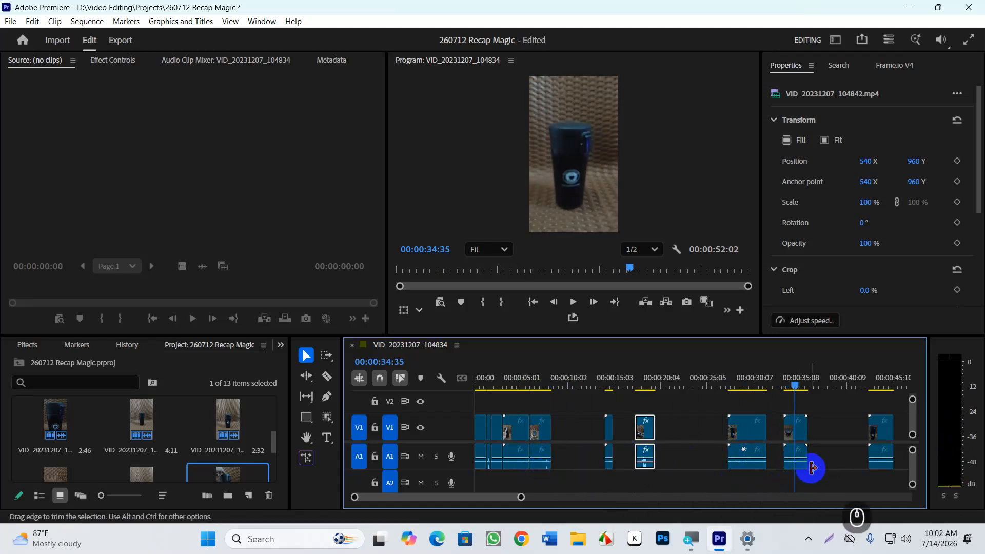
- Place VID_20231207_104625.mp4 directly after the end of VID_20231207_104657.mp4 and play the transition into it
drag(798, 434, 568, 445)
mouse_move(545, 380)
mouse_down()
mouse_move(535, 381)
mouse_move(559, 380)
mouse_move(549, 382)
mouse_up()
key(space)
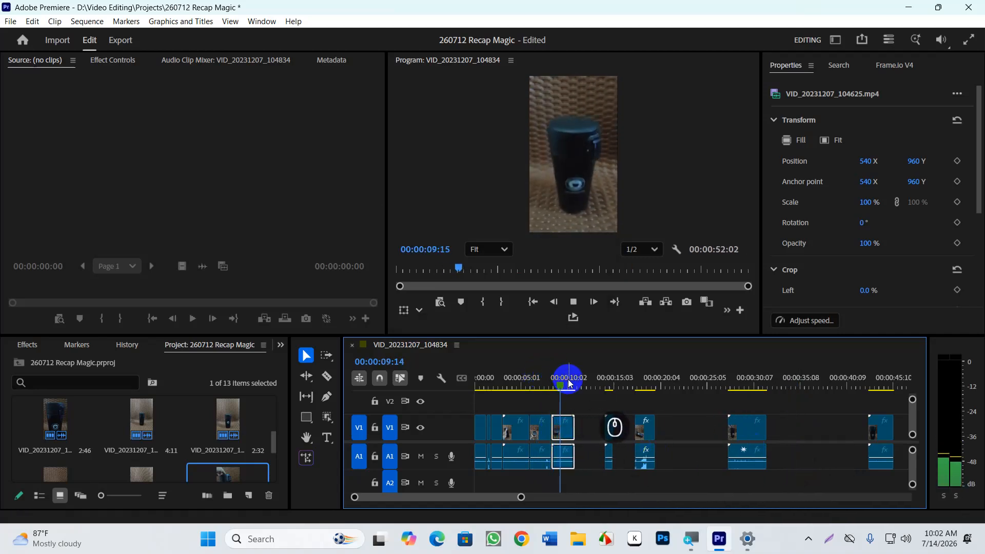
- Trim the end of VID_20231207_104625.mp4 to about 00:00:09:40 and replay the cut
scroll(559, 420, up, 3)
drag(564, 424, 582, 432)
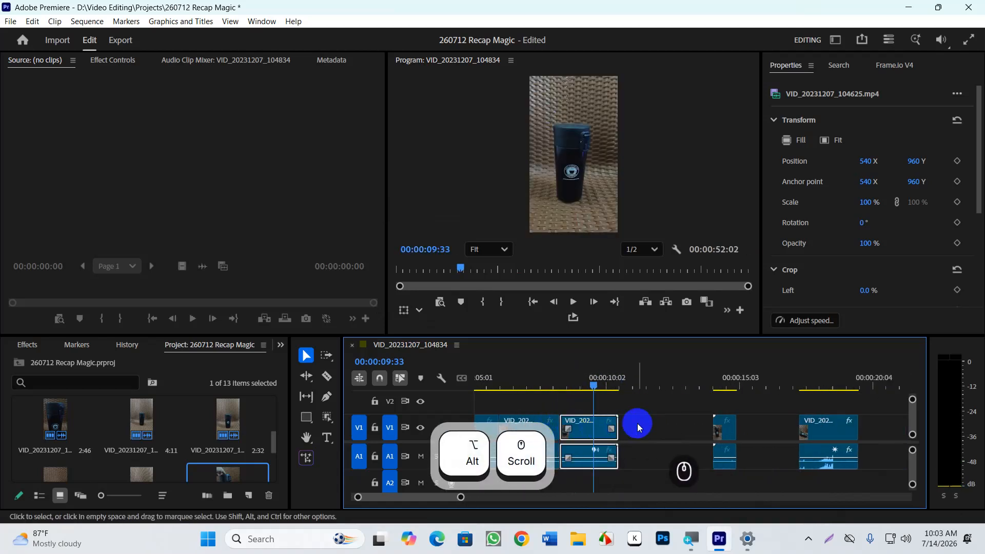
drag(594, 387, 603, 392)
drag(618, 429, 596, 428)
click(552, 387)
key(space)
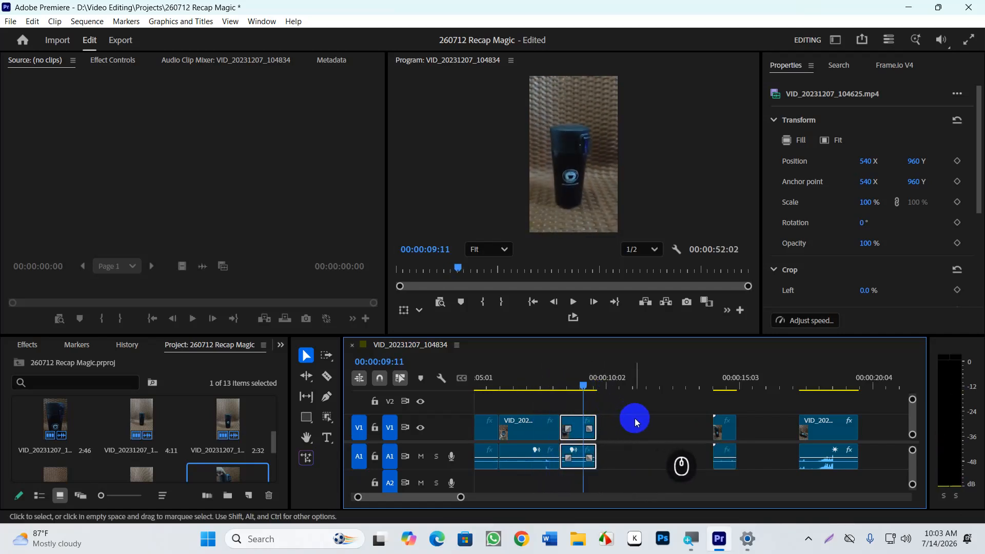
key(space)
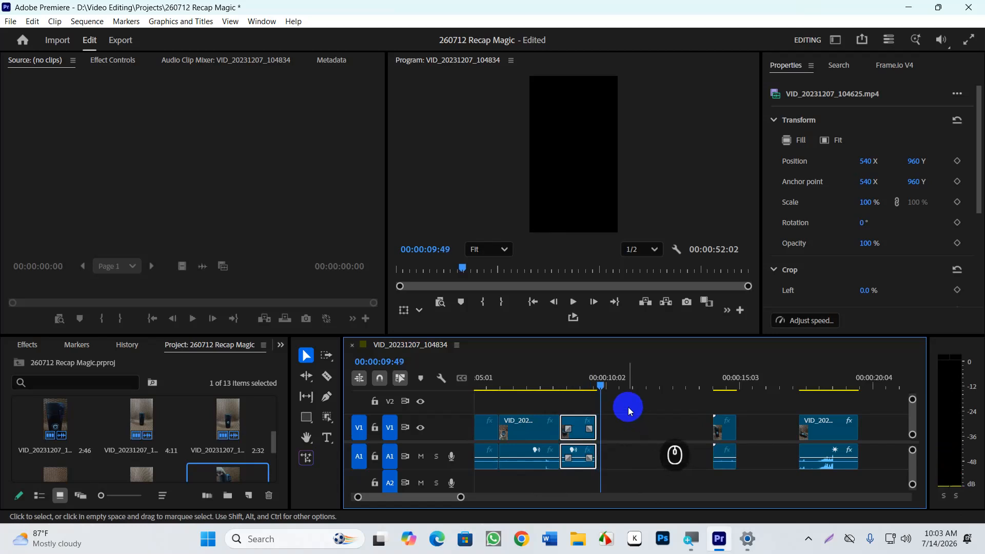
- Place VID_20231207_104834.mp4 directly after the trimmed VID_20231207_104625.mp4 and play the transition into it
scroll(626, 405, down, 2)
drag(609, 380, 620, 435)
drag(613, 384, 598, 387)
key(space)
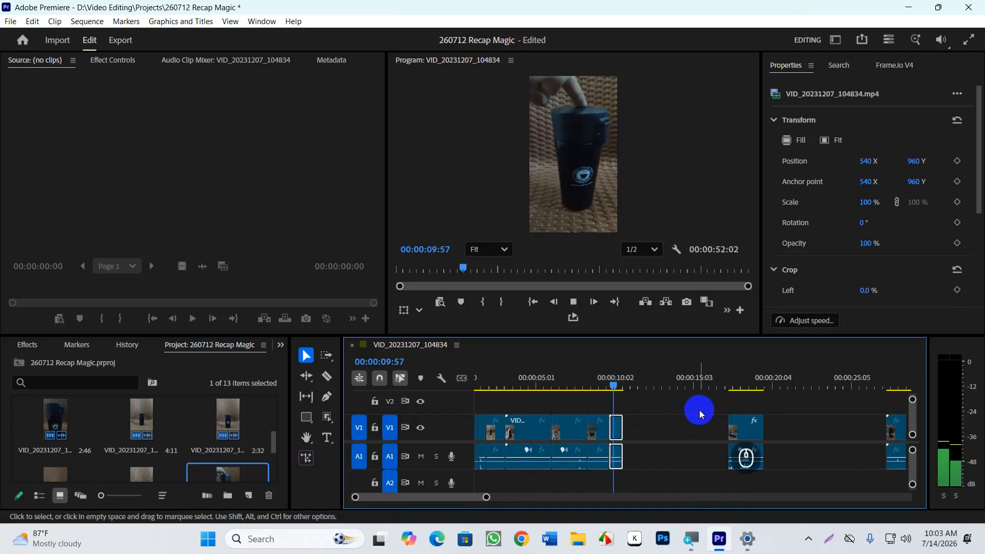
key(space)
- Scrub through the remaining clips, then close the empty gaps before VID_20231207_104842.mp4 and VID_20231207_104825.mp4
drag(638, 387, 700, 487)
alt+scroll(682, 465, down, 4)
scroll(651, 435, up, 6)
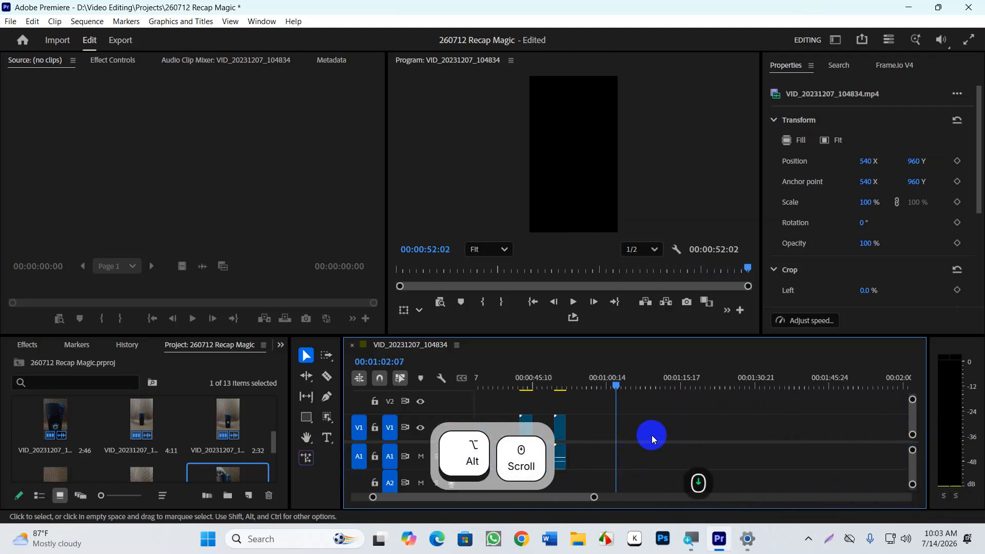
drag(563, 382, 701, 434)
alt+scroll(511, 391, up, 3)
click(612, 450)
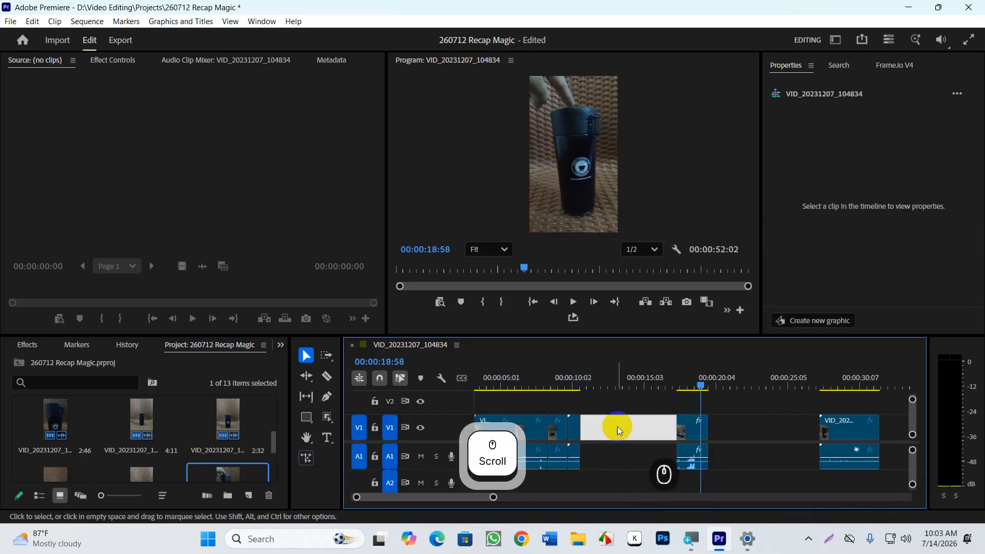
key(Delete)
click(640, 423)
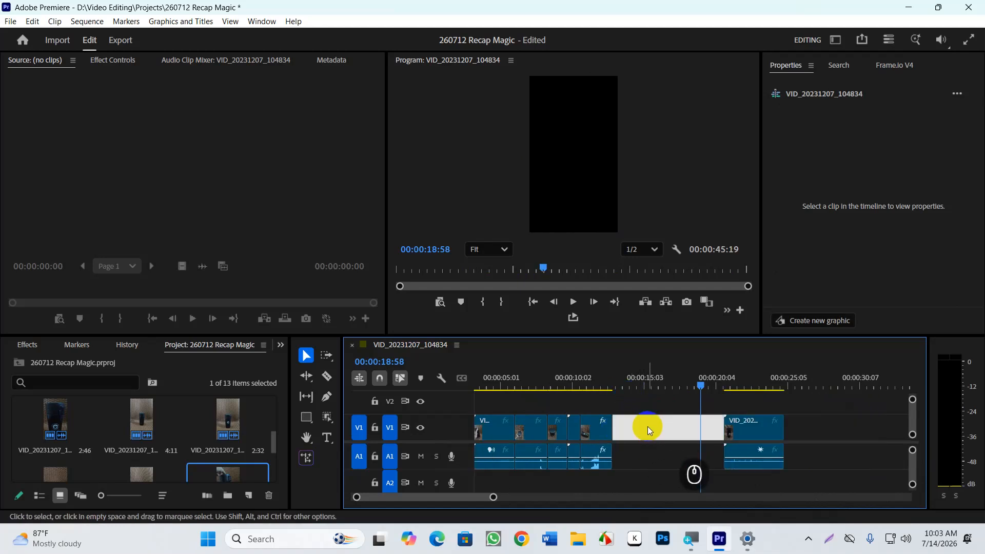
key(Delete)
- Play the end of the joined clips, move VID_20231207_104825.mp4 aside to about 00:00:20:04, and replay VID_20231207_104842.mp4
click(614, 393)
drag(614, 393, 597, 398)
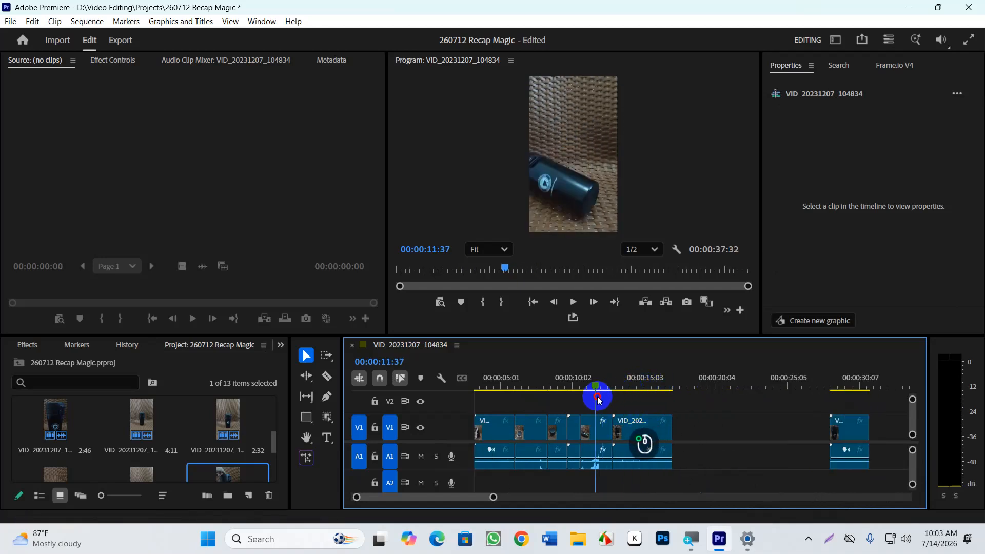
key(space)
key(space)
drag(636, 434, 740, 444)
drag(607, 388, 557, 395)
key(space)
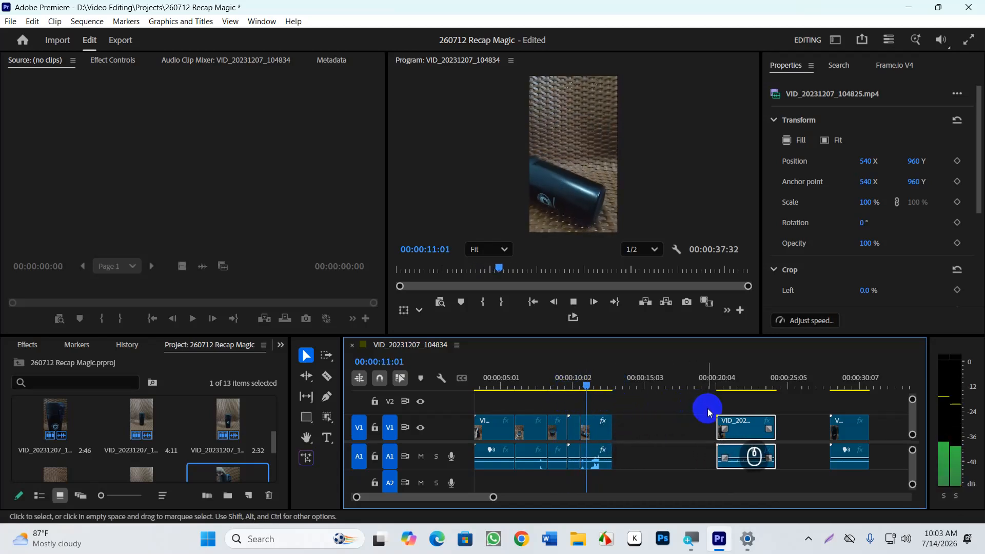
key(space)
- Trim the start of VID_20231207_104842.mp4 to about 00:00:11:00, close the gap before it, and replay the cut
scroll(573, 432, up, 2)
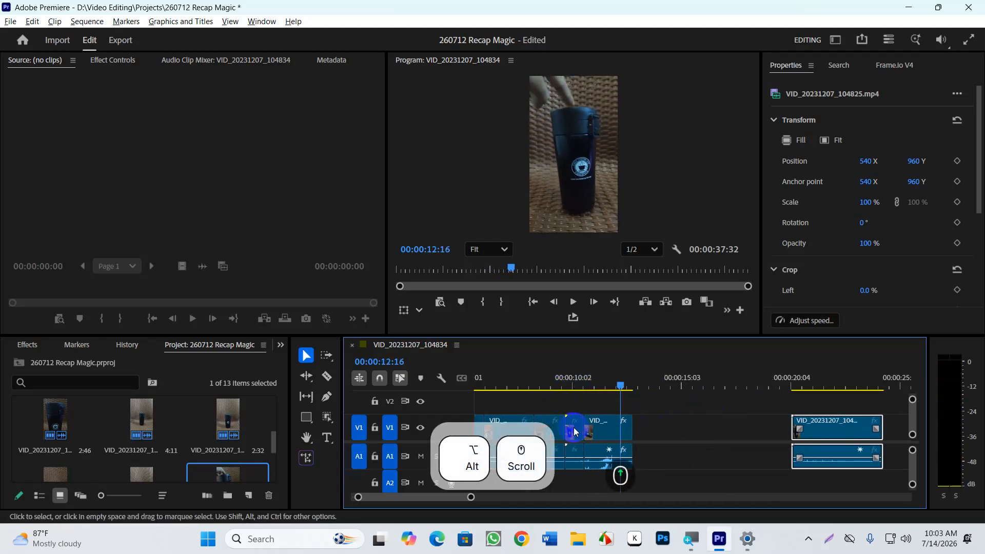
drag(588, 430, 598, 430)
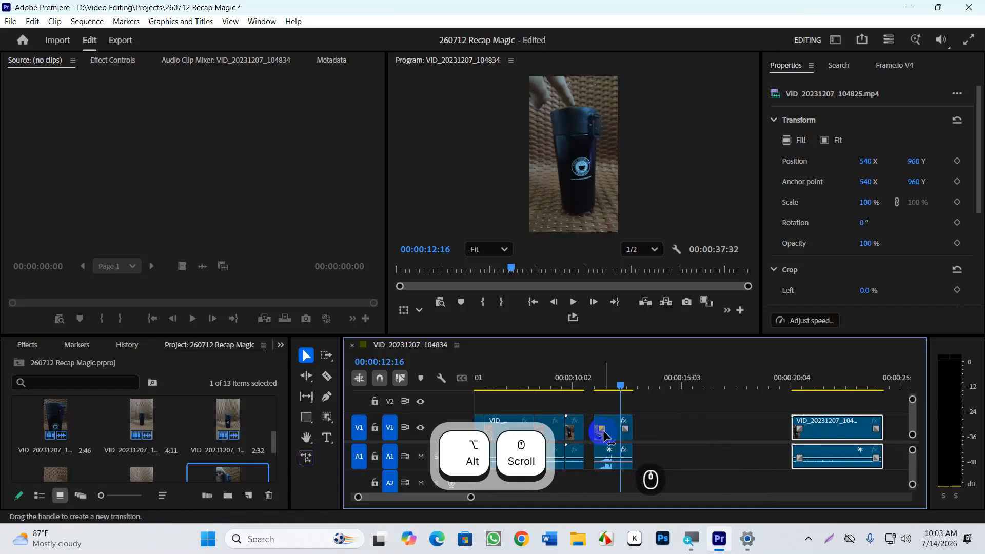
click(588, 382)
key(space)
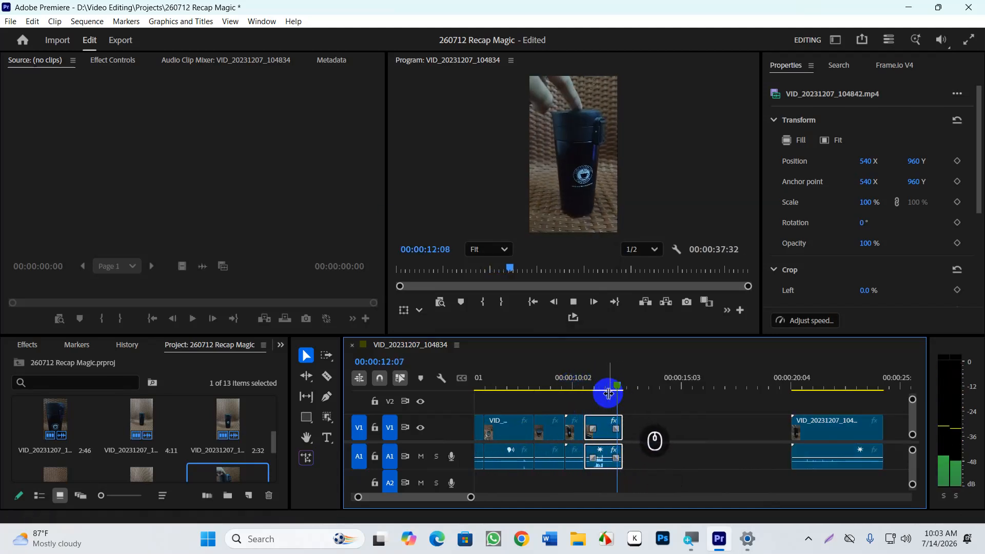
key(space)
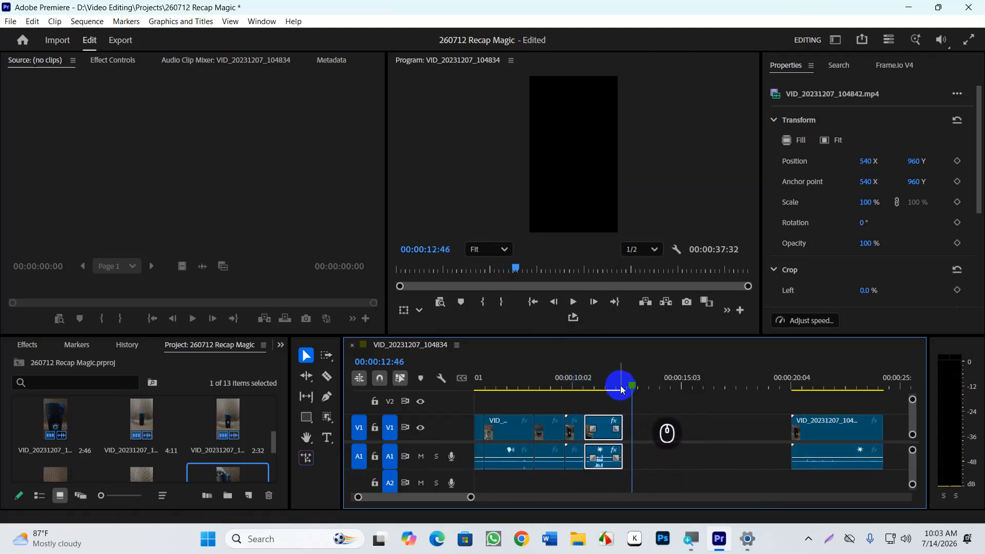
- Return to the sequence start, maximize the Program monitor, and play the assembled cup sequence through to its end
key(Home)
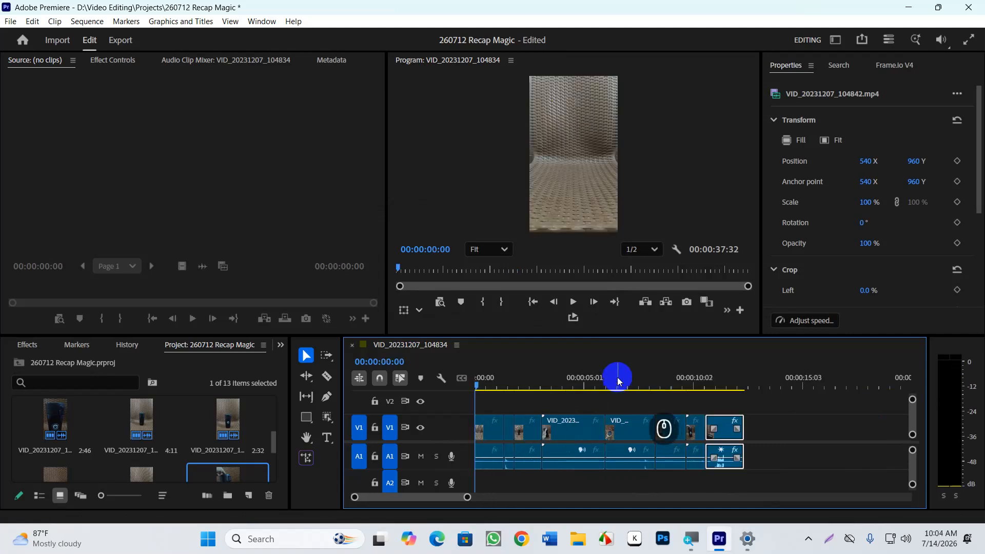
click(790, 427)
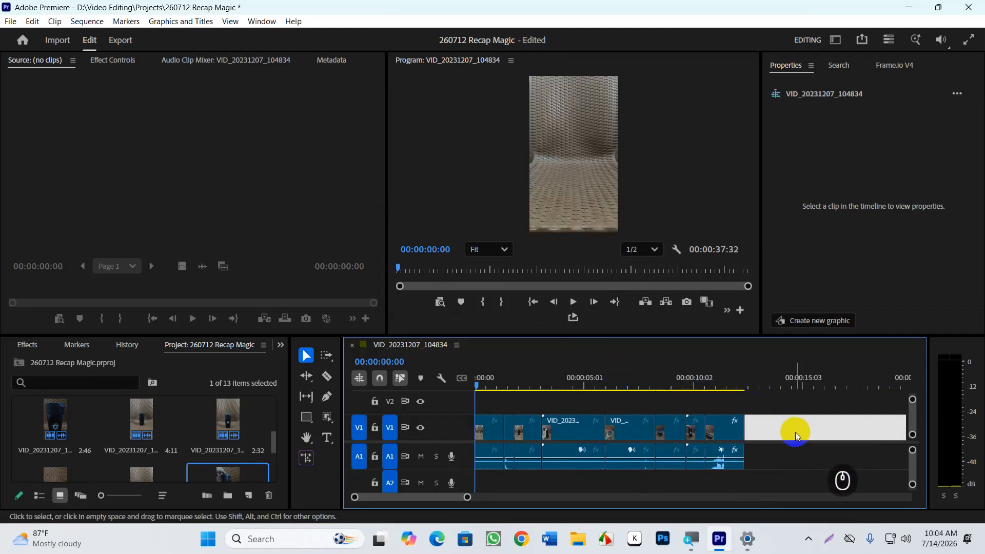
click(564, 139)
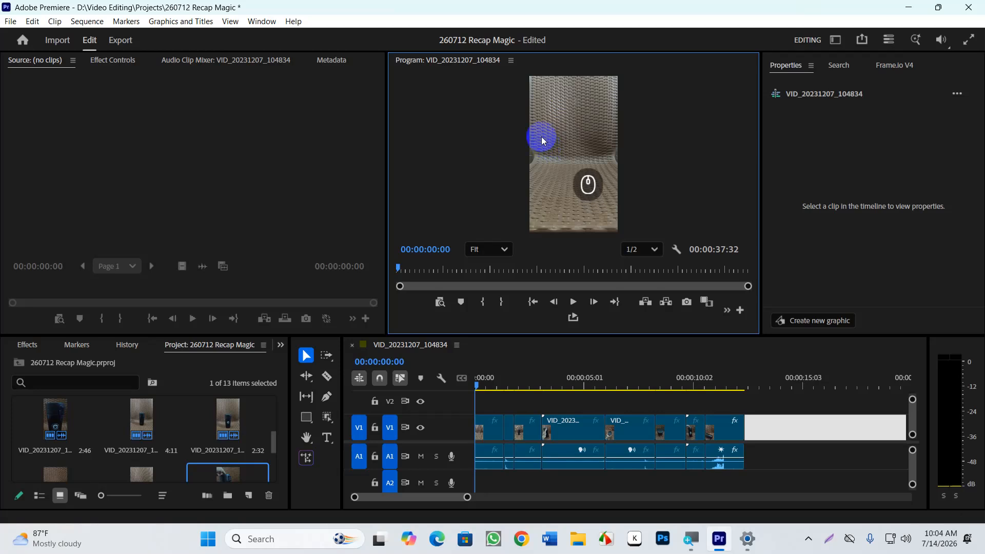
key(grave)
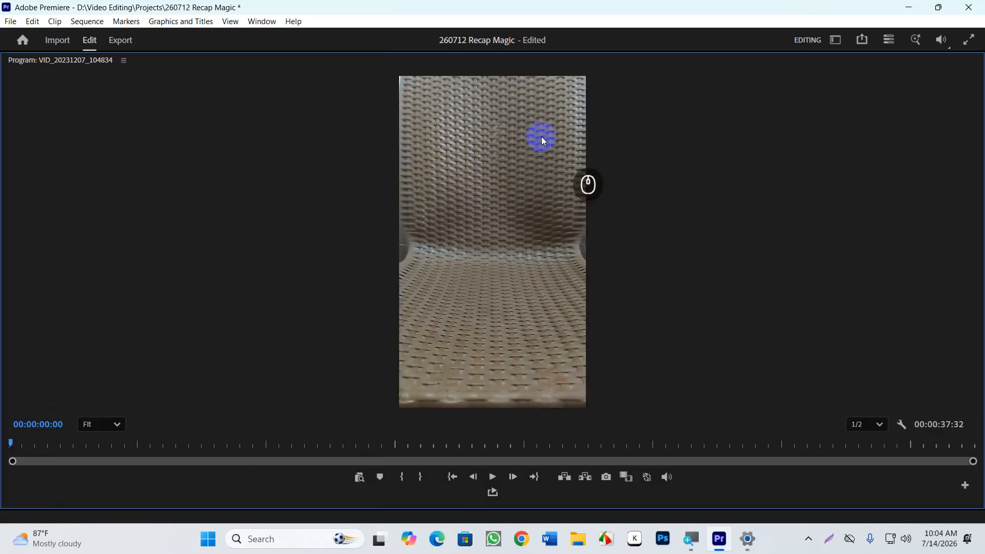
key(grave)
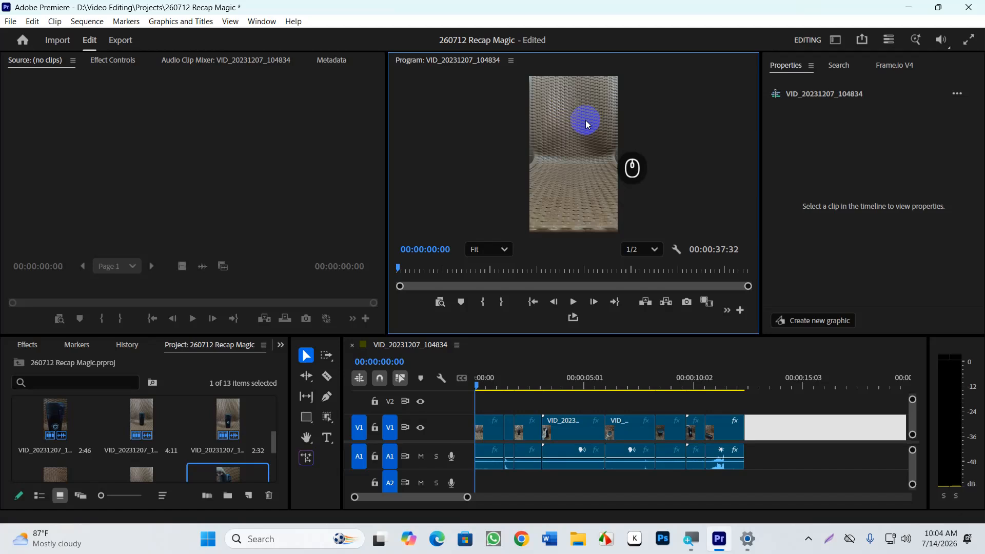
key(grave)
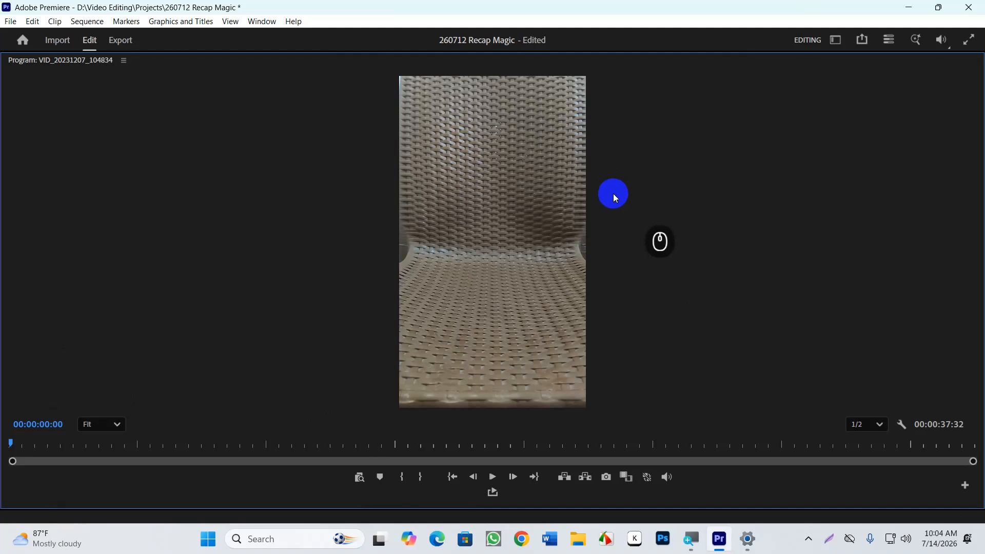
key(grave)
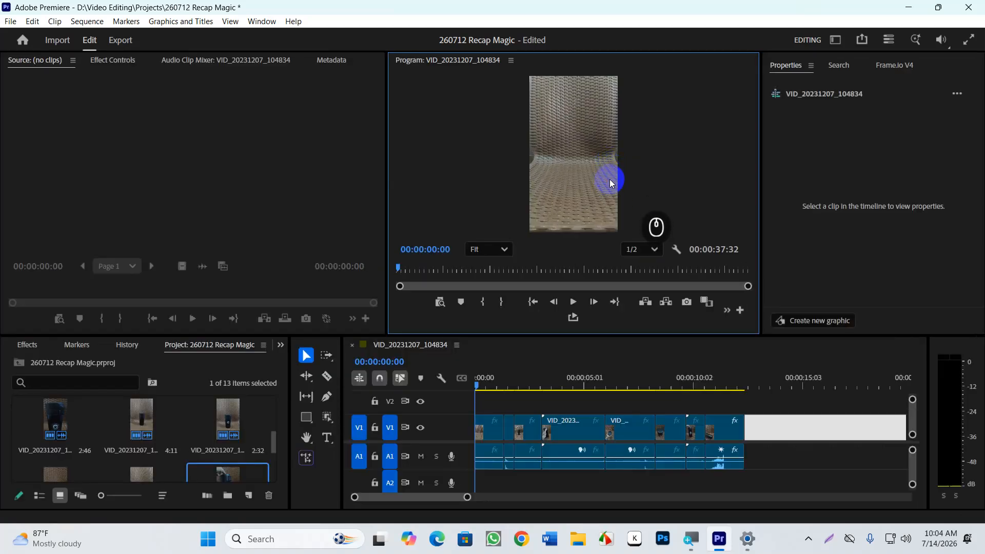
key(grave)
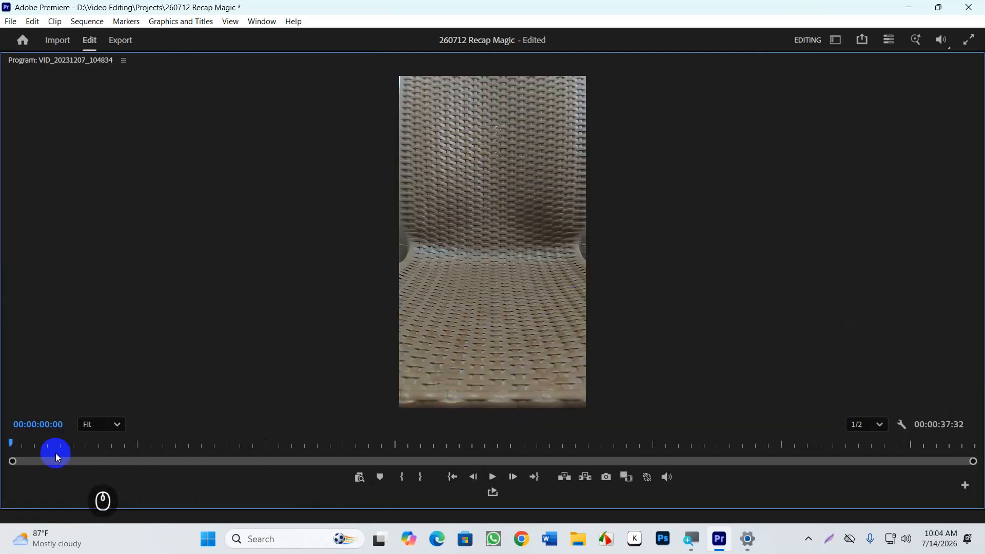
key(space)
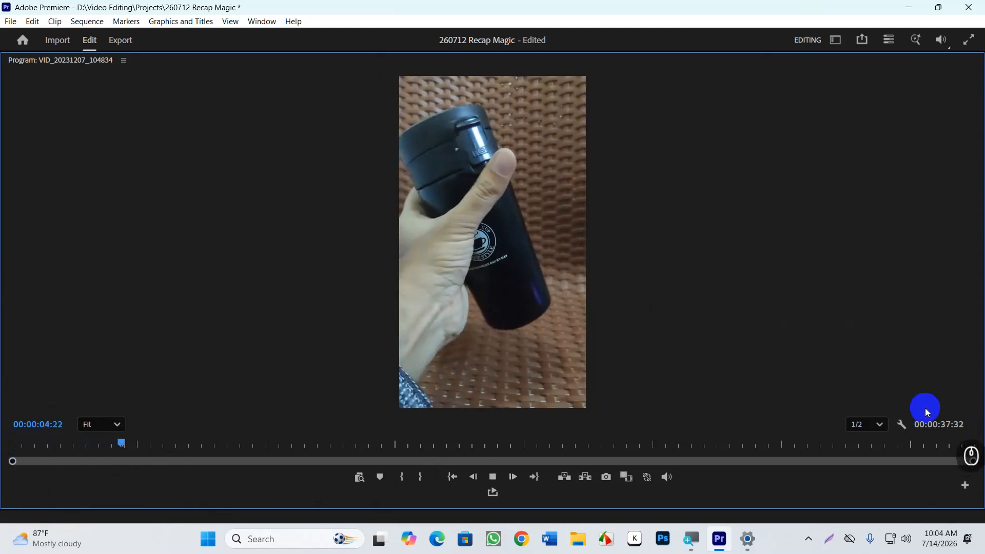
click(4, 445)
key(space)
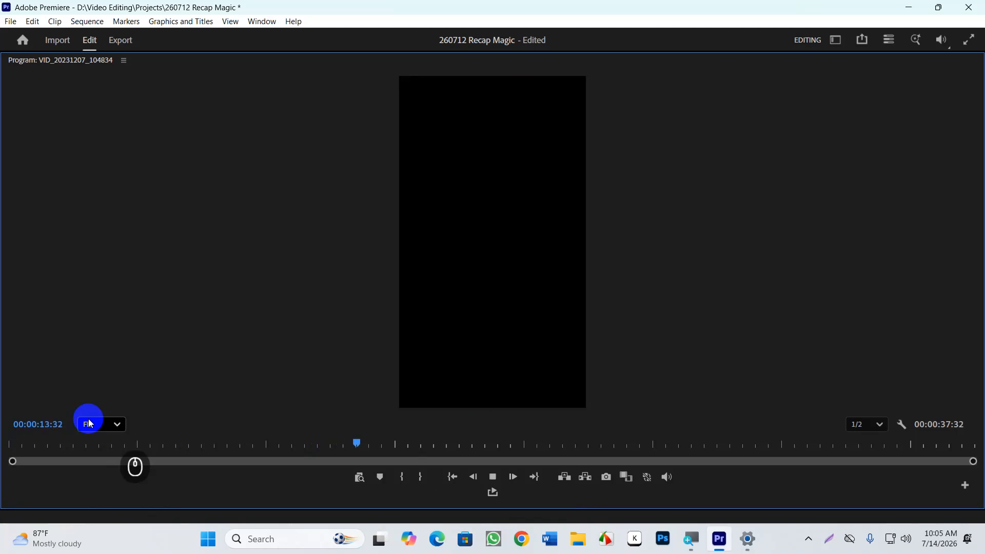
key(space)
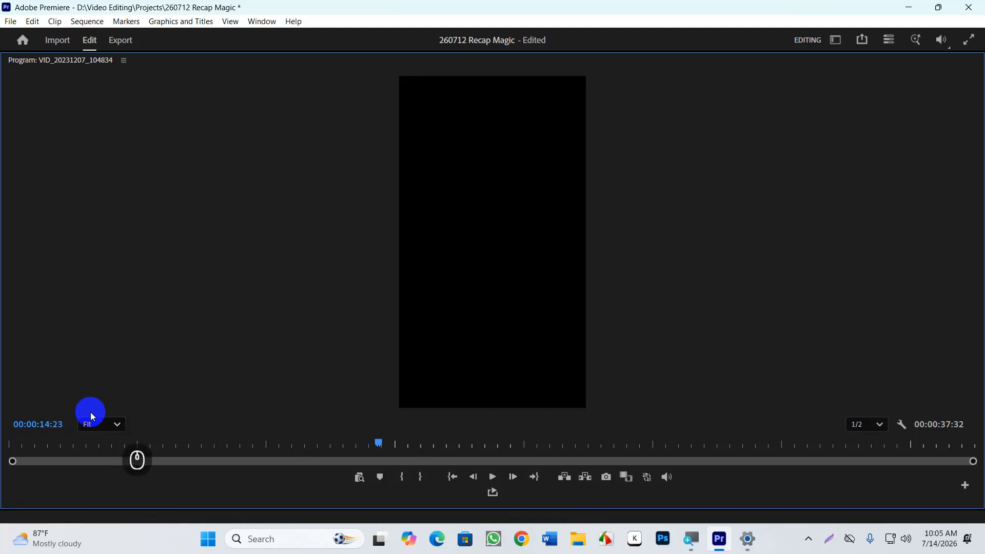
- Restore the Program monitor to its normal size and return the playhead to 00:00:00:00
key(grave)
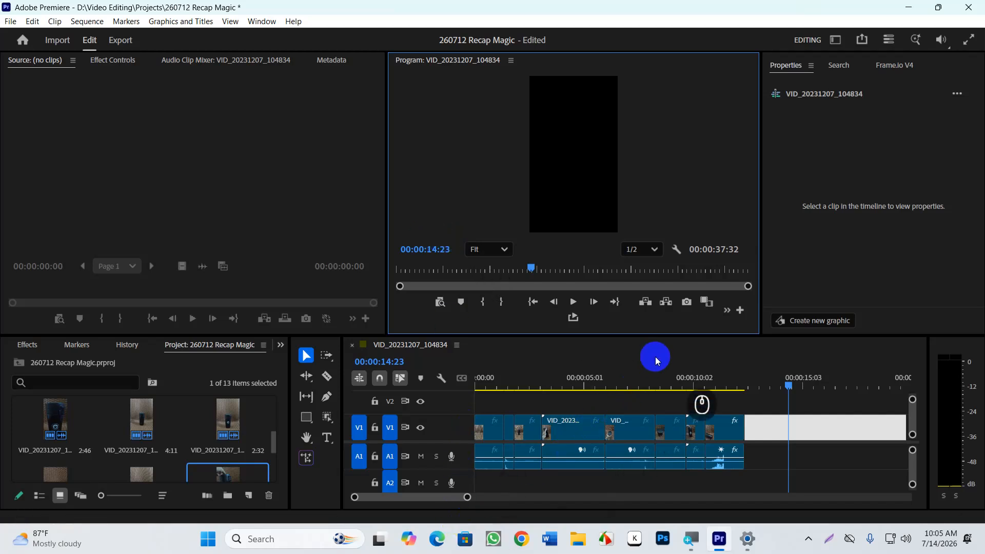
click(725, 395)
drag(725, 395, 422, 447)
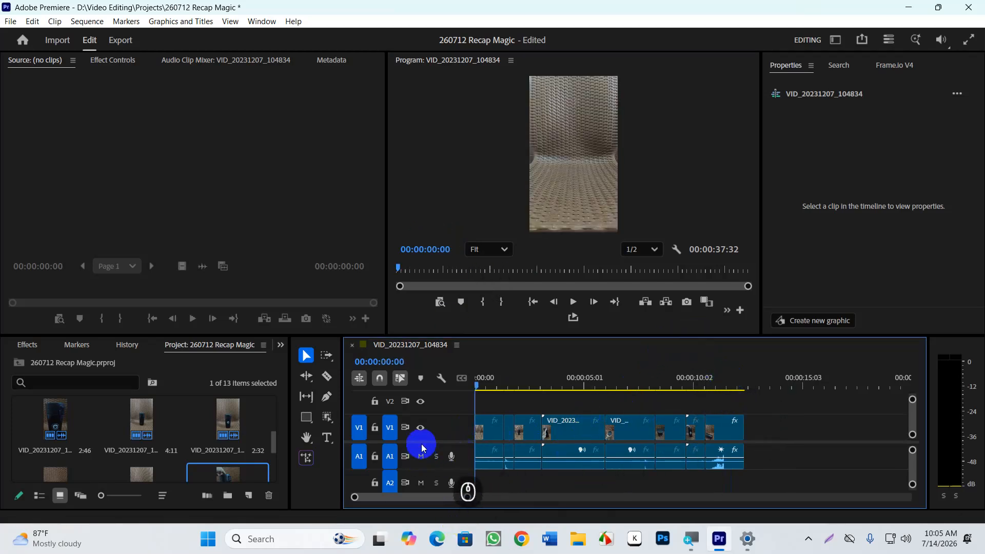
- Play the opening of the sequence from 00:00:00:00 several times, stopping the final pass at about 00:00:02:27
key(space)
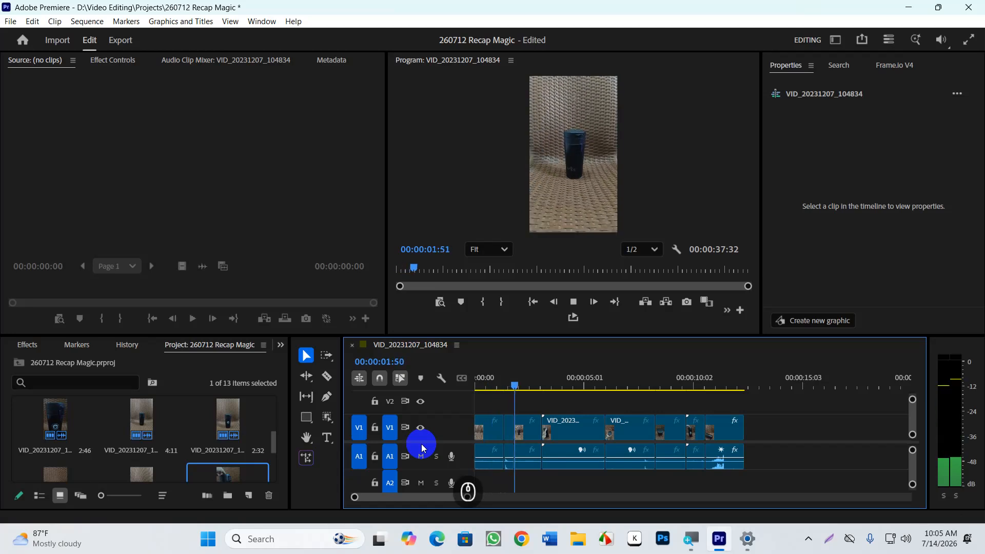
key(space)
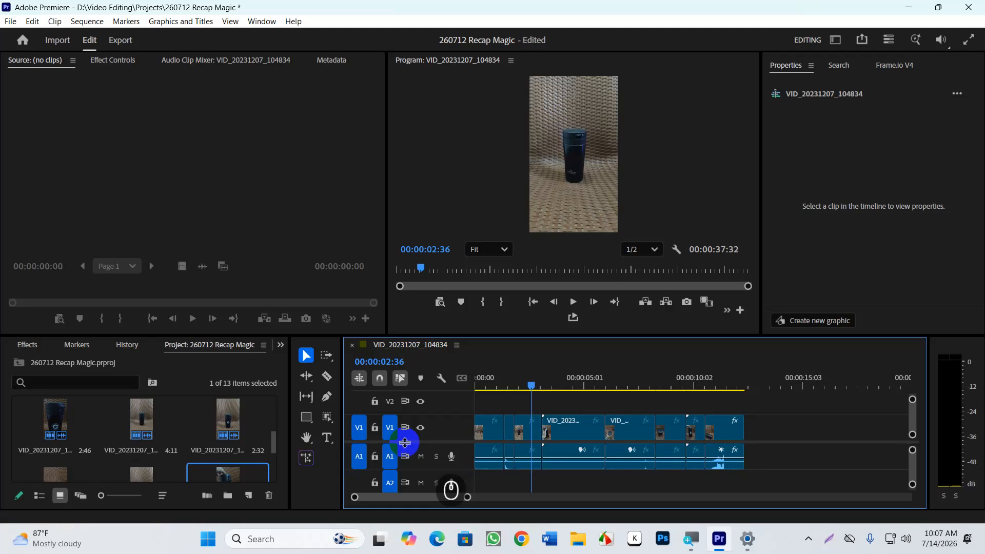
drag(595, 396, 487, 401)
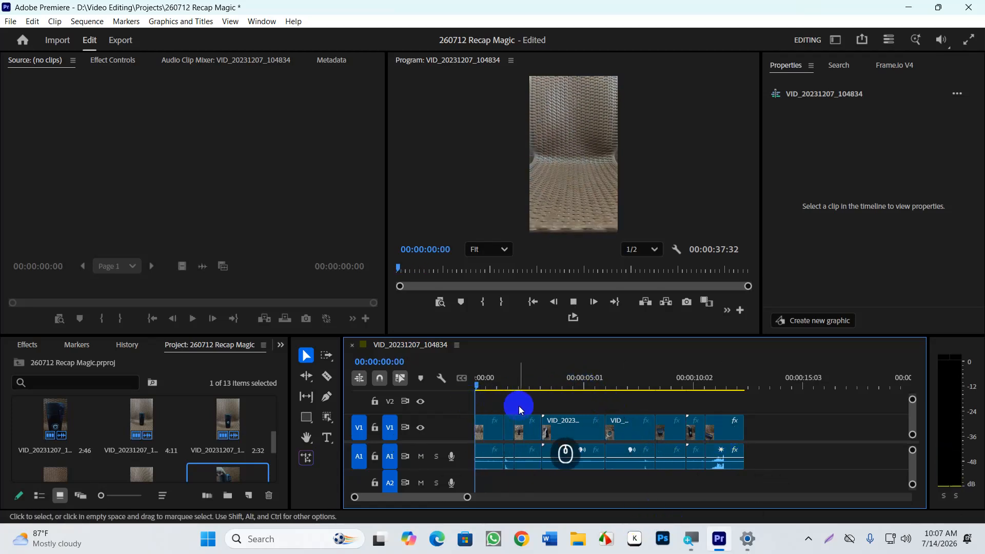
key(space)
key(space)
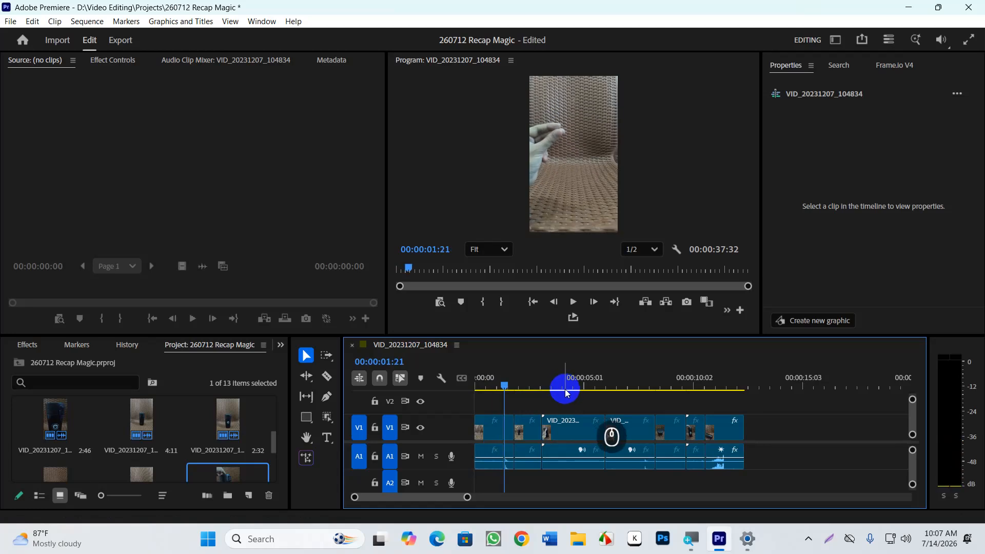
drag(506, 386, 426, 391)
key(space)
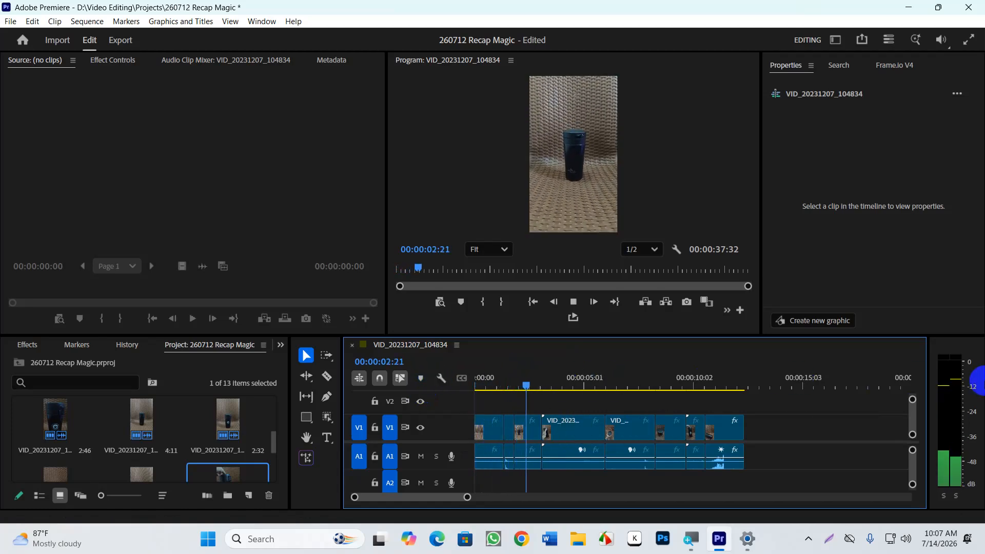
key(space)
drag(515, 388, 615, 391)
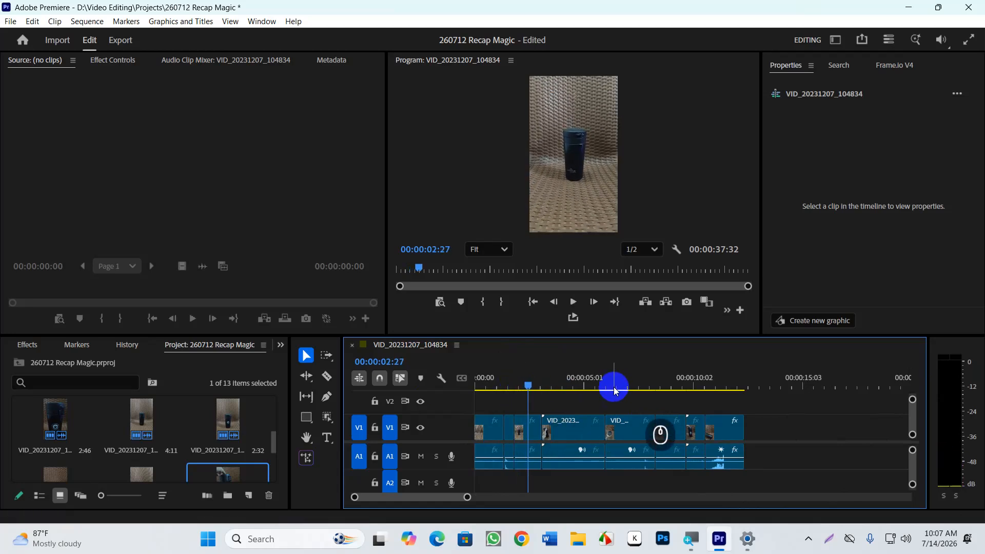
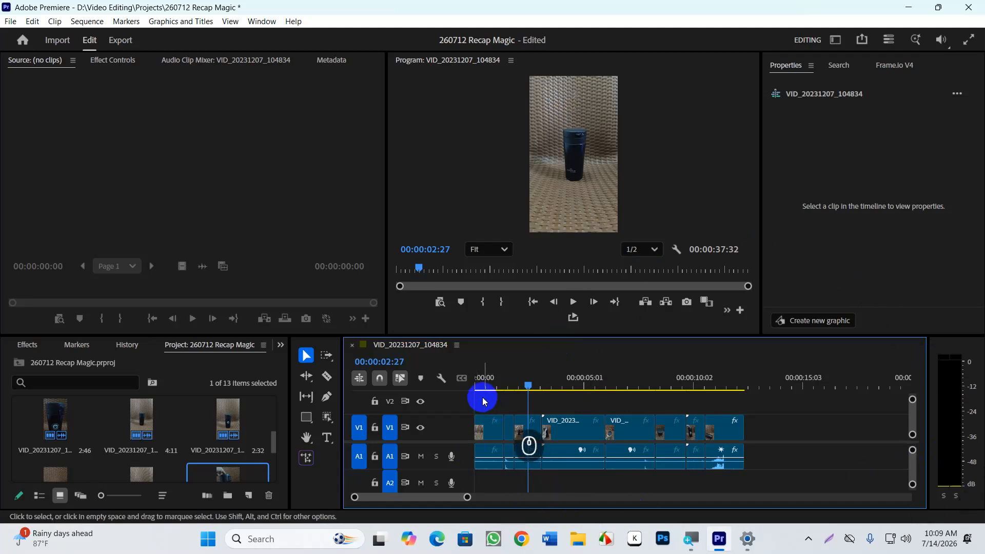
- Replay the cut between the two cup shots from about 00:00:01:30, then place the playhead at 00:00:01:38
drag(524, 372, 513, 380)
key(space)
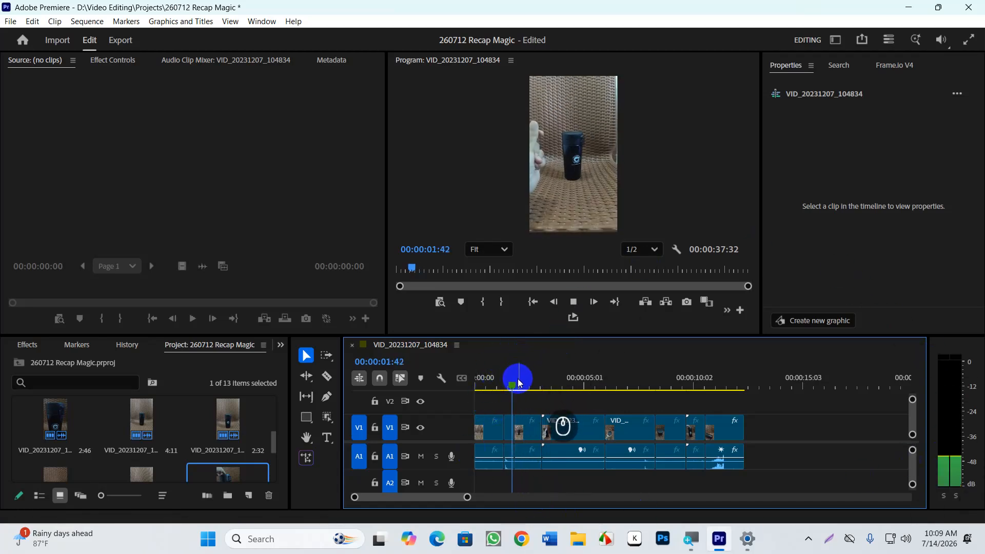
alt+scroll(527, 389, up, 2)
drag(518, 385, 504, 388)
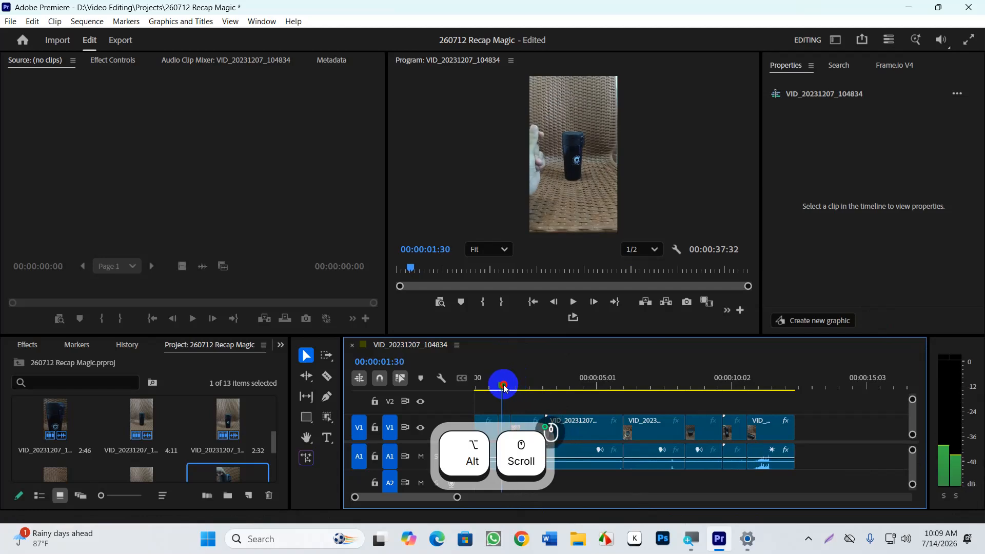
key(space)
key(space)
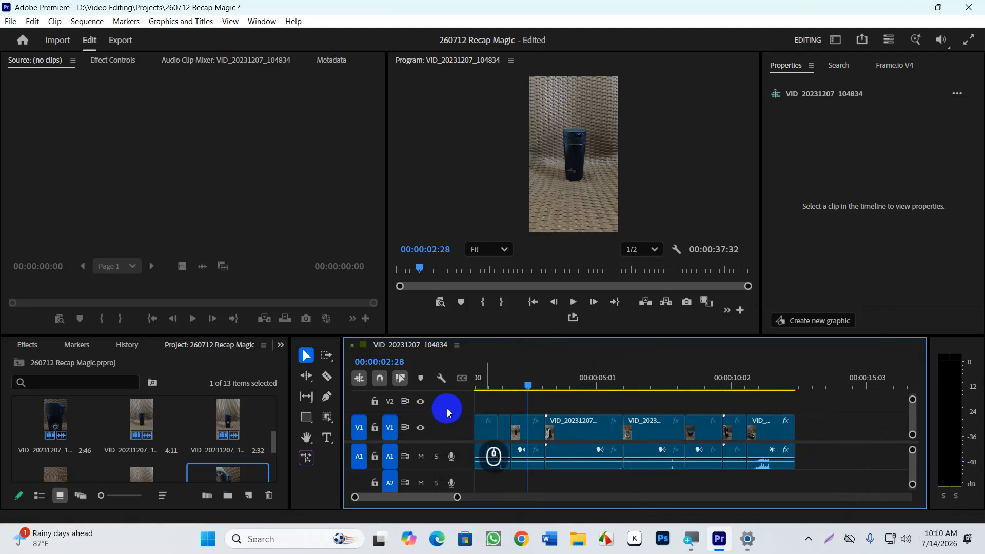
click(507, 389)
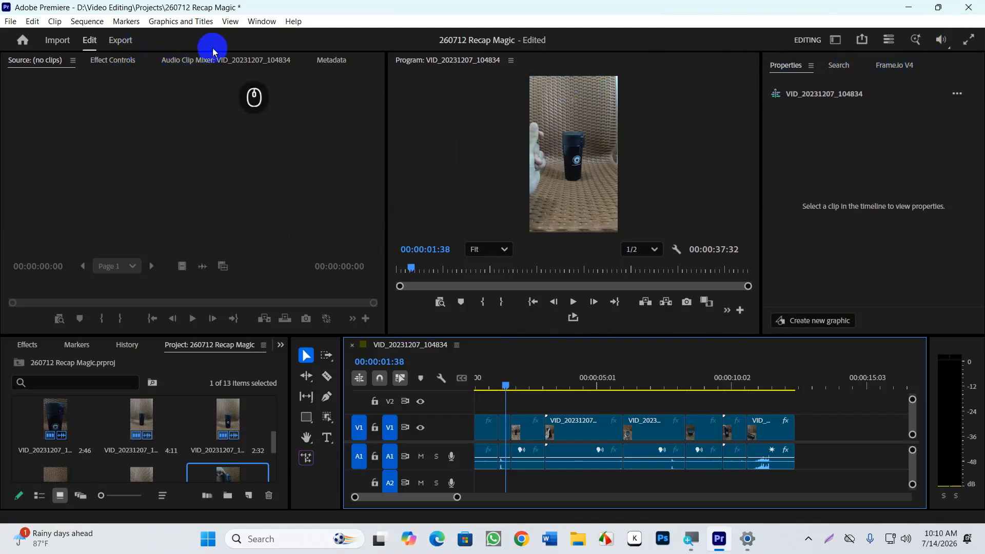
- Show the Effects panel and expand the Video Transitions folder and its Dissolve group
click(260, 21)
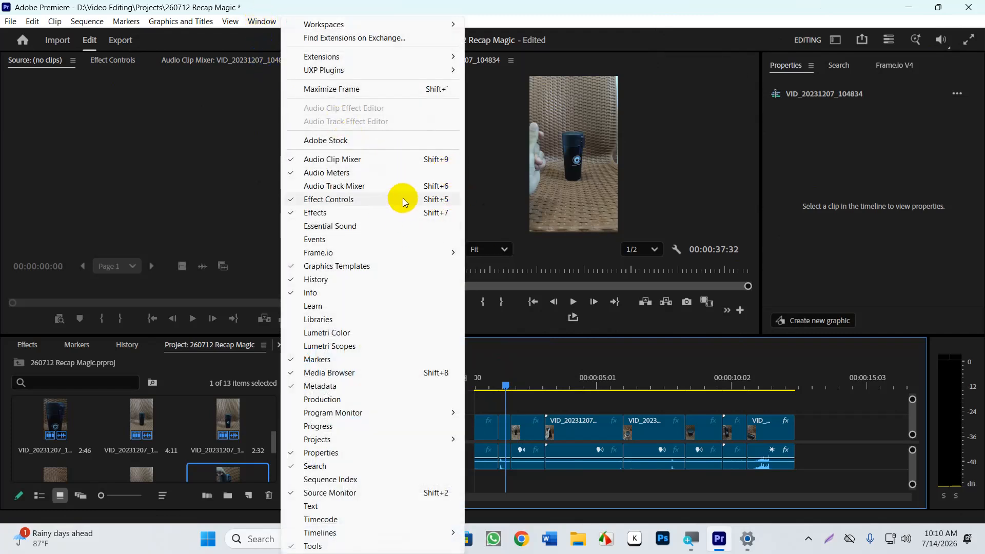
click(373, 213)
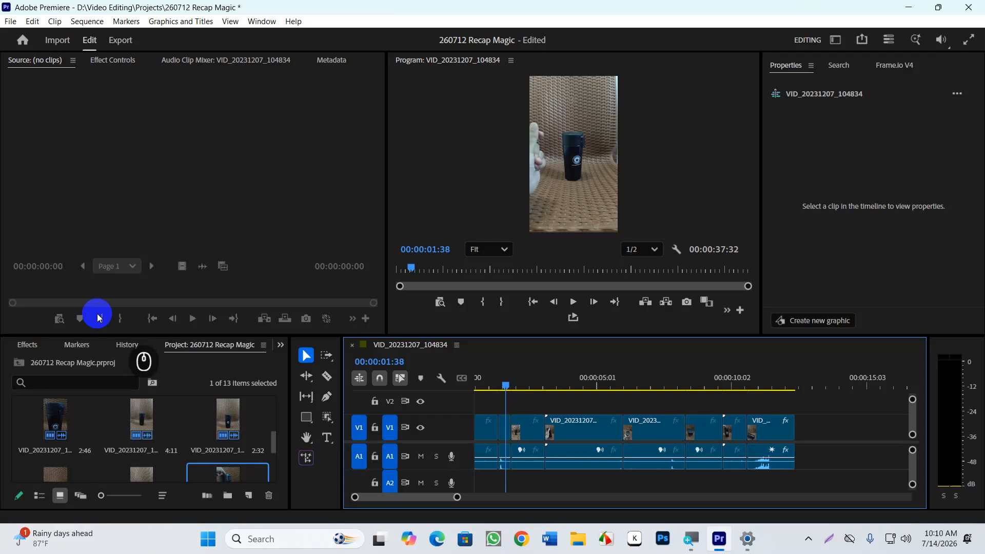
click(25, 346)
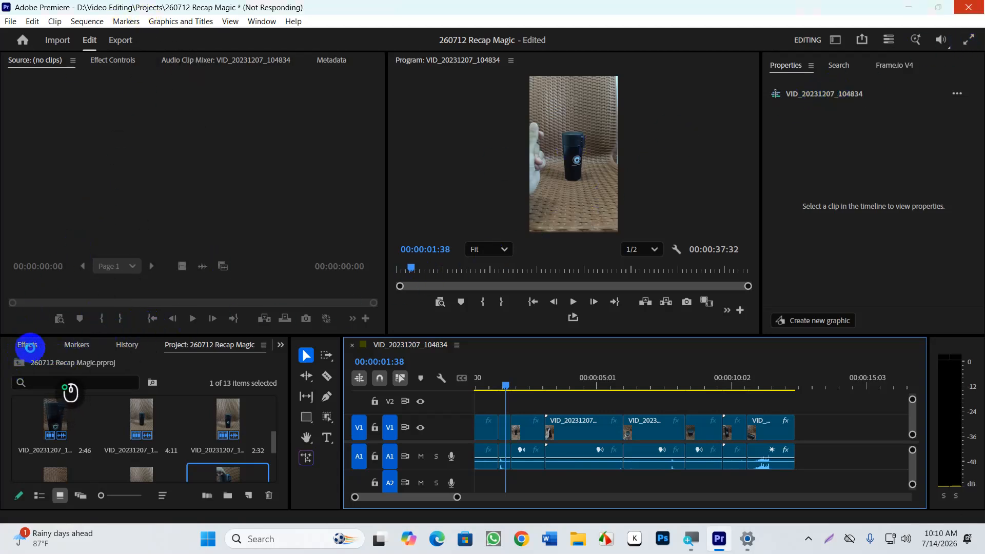
click(28, 346)
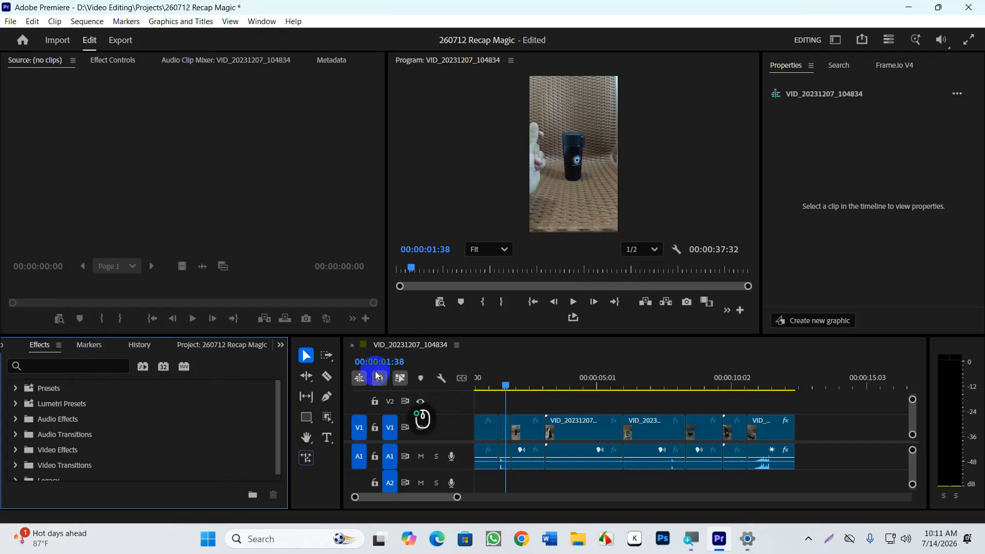
click(44, 366)
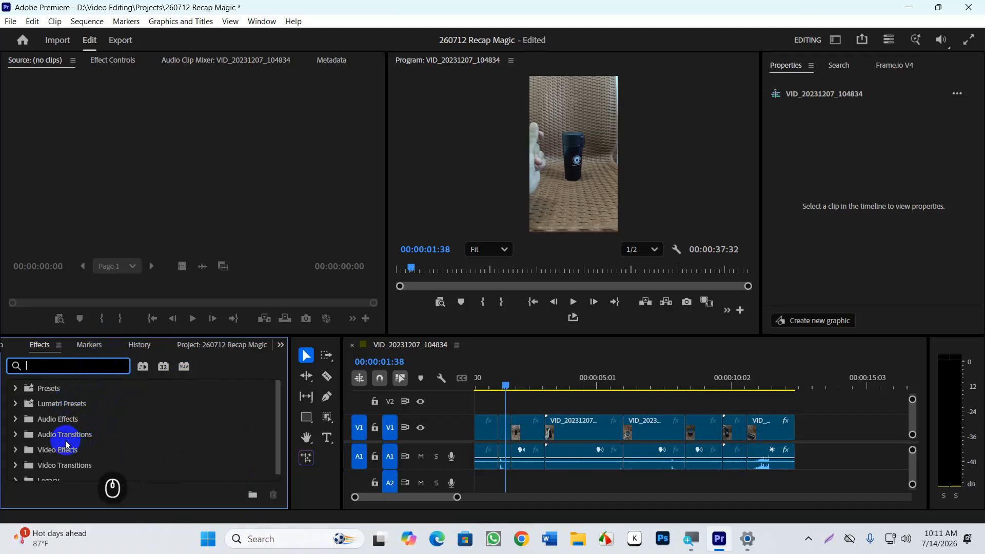
scroll(84, 431, down, 1)
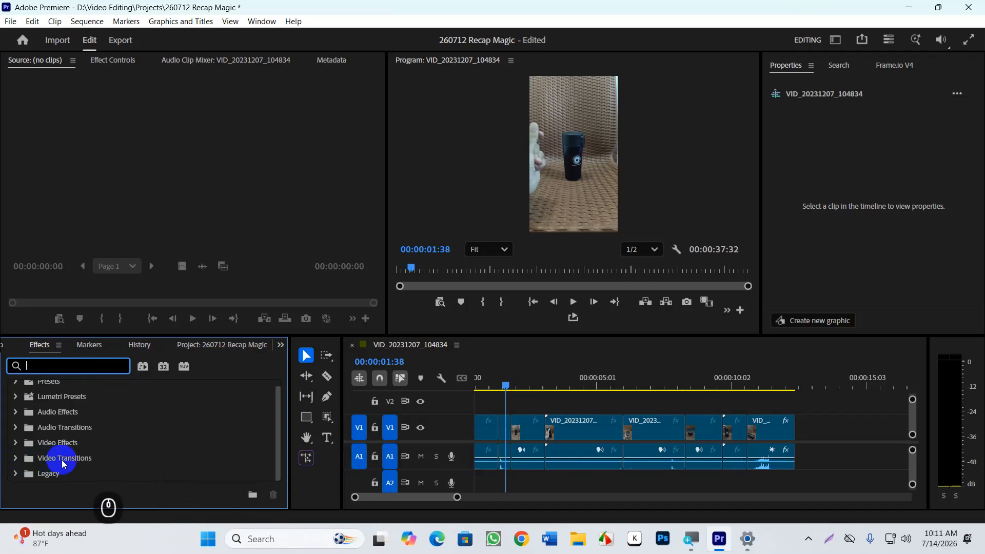
click(14, 460)
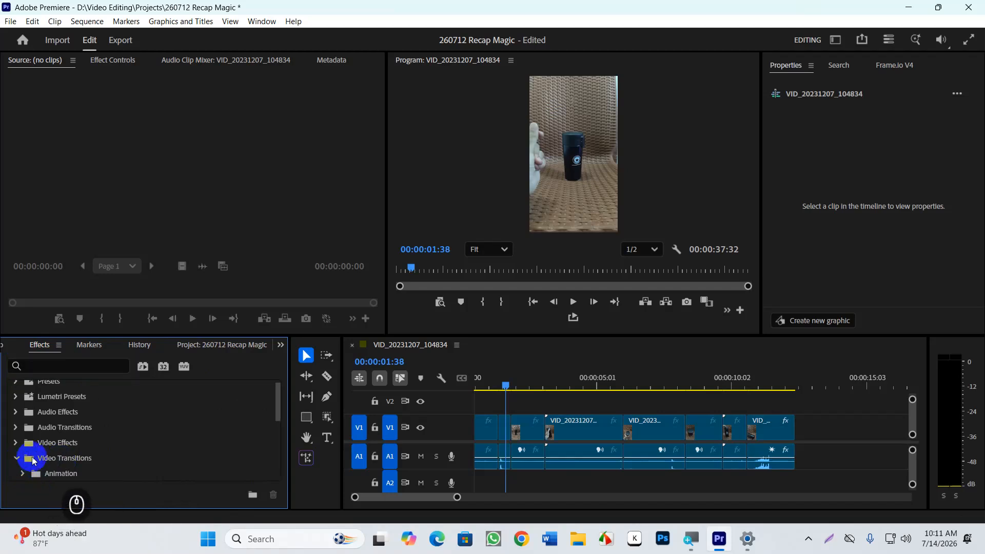
scroll(49, 456, down, 1)
scroll(112, 444, down, 3)
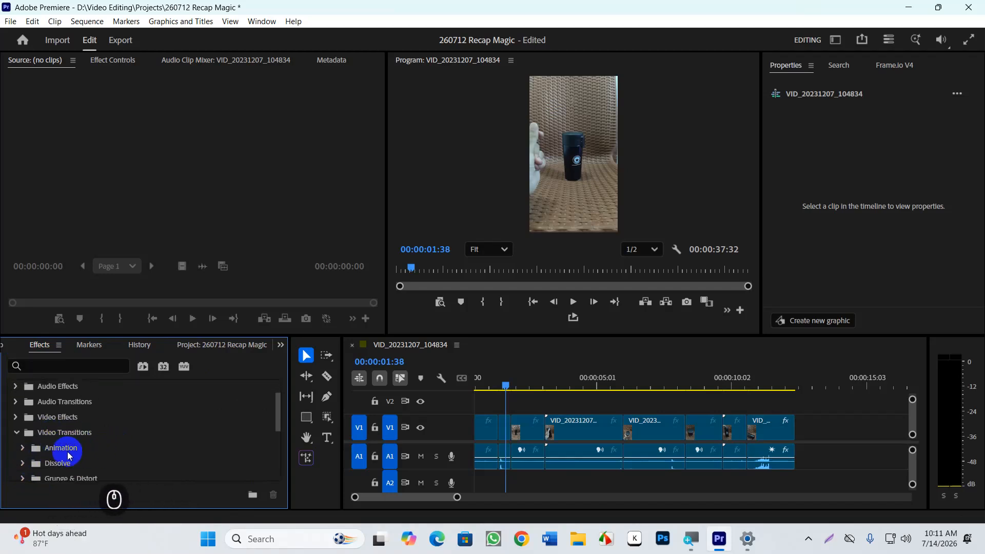
scroll(76, 464, down, 2)
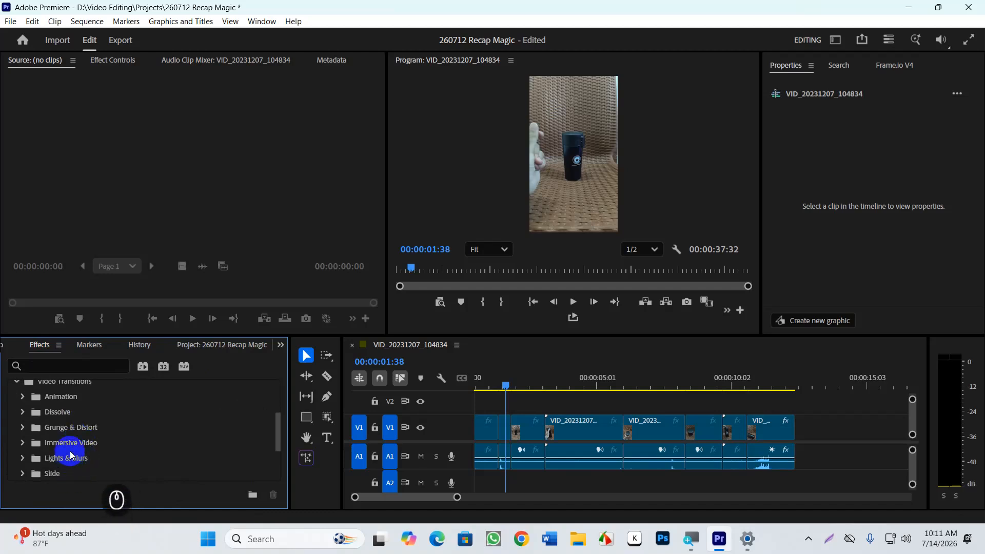
scroll(73, 456, up, 2)
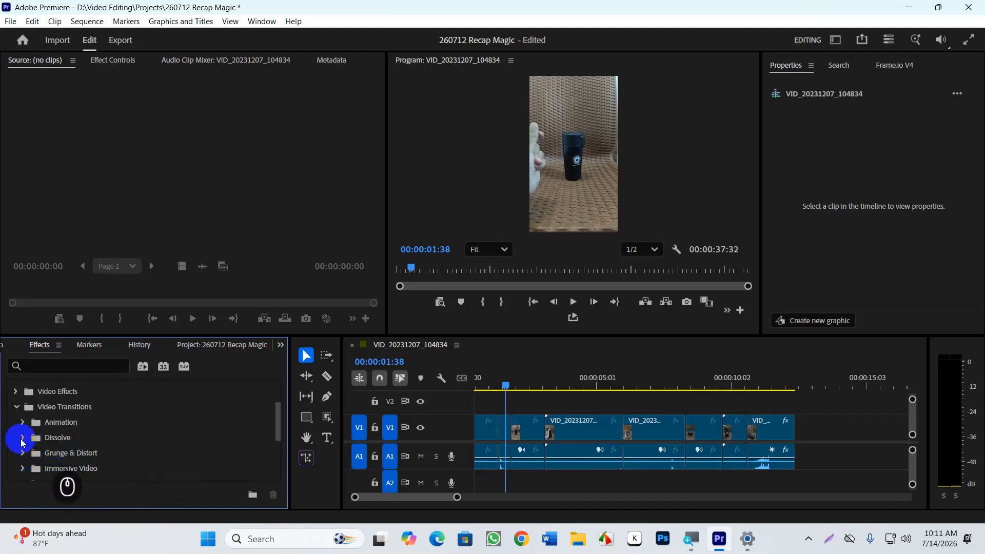
click(23, 438)
- Look through the transitions in the Dissolve group, from Additive Dissolve to Mosaic
scroll(94, 441, down, 3)
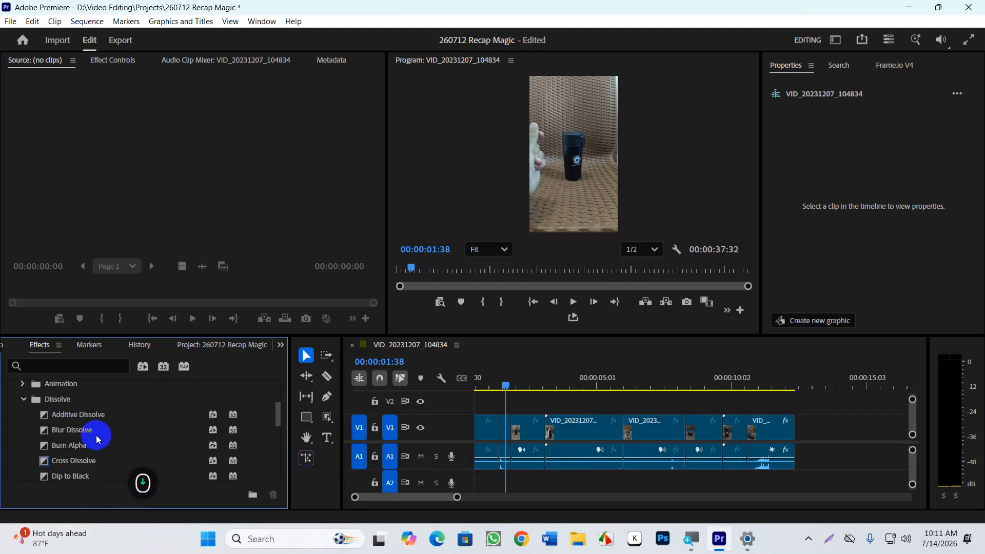
scroll(96, 435, down, 1)
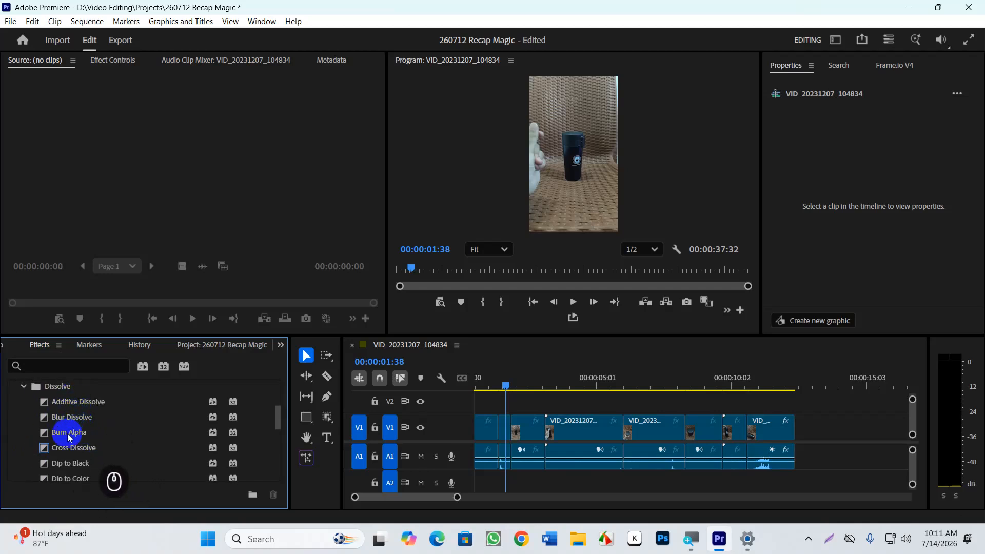
scroll(63, 466, down, 1)
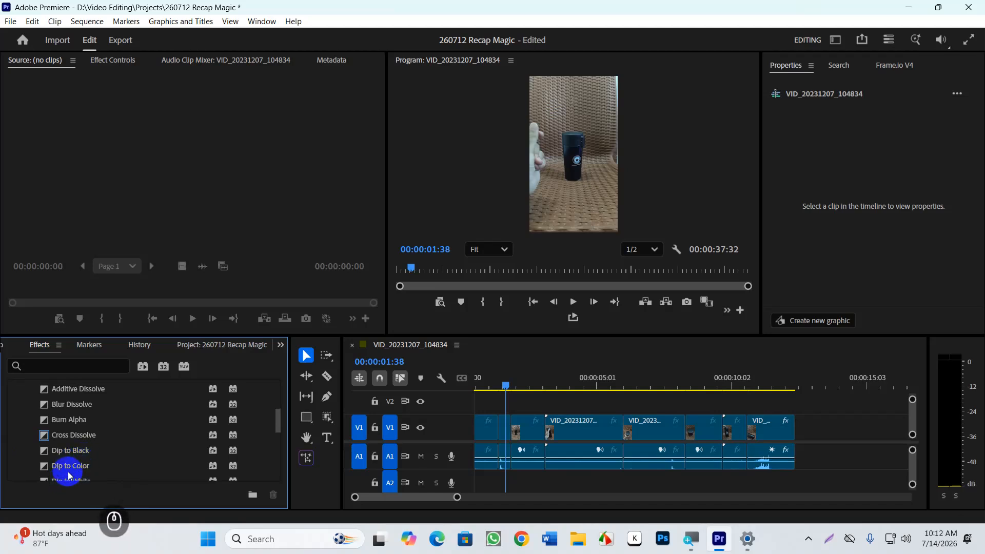
scroll(70, 475, down, 3)
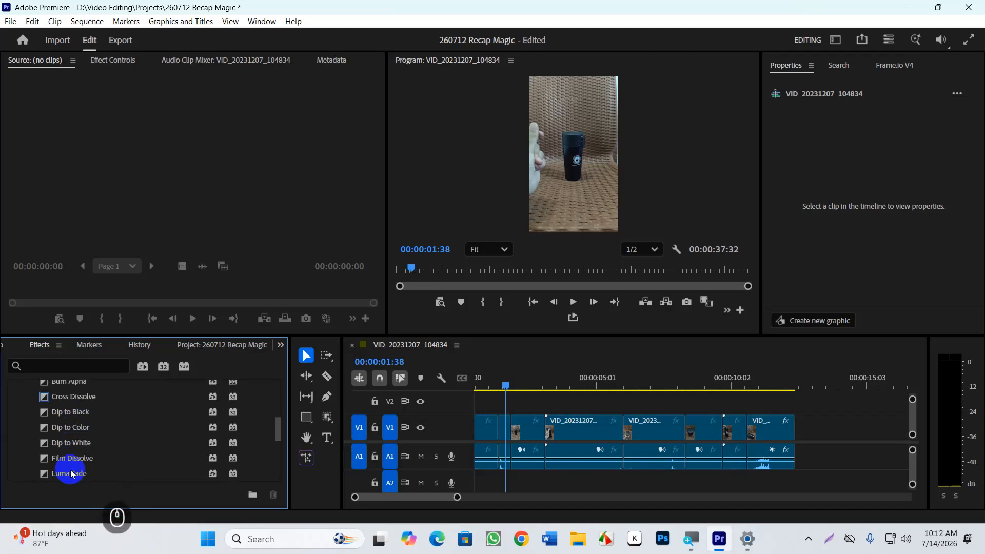
scroll(70, 471, down, 3)
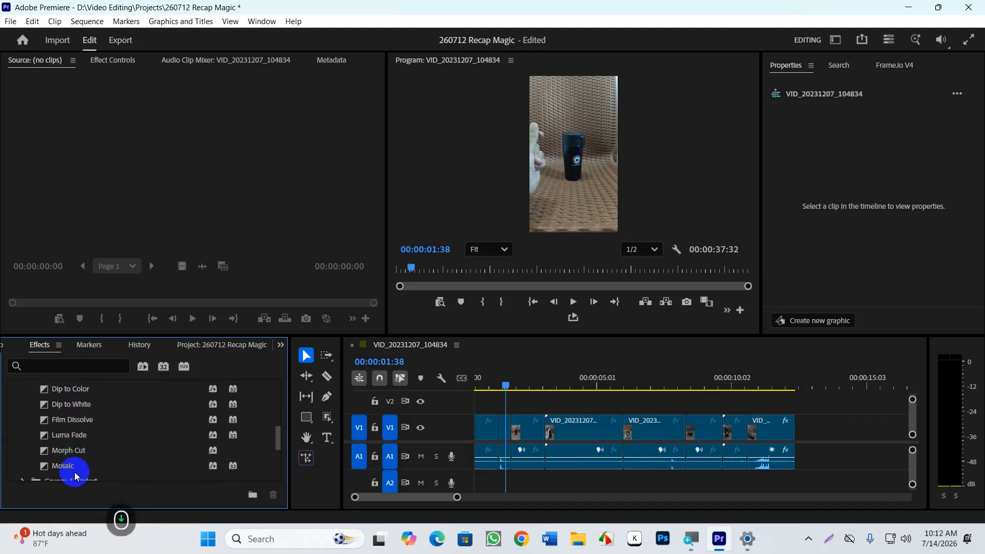
scroll(125, 452, down, 1)
scroll(123, 450, up, 3)
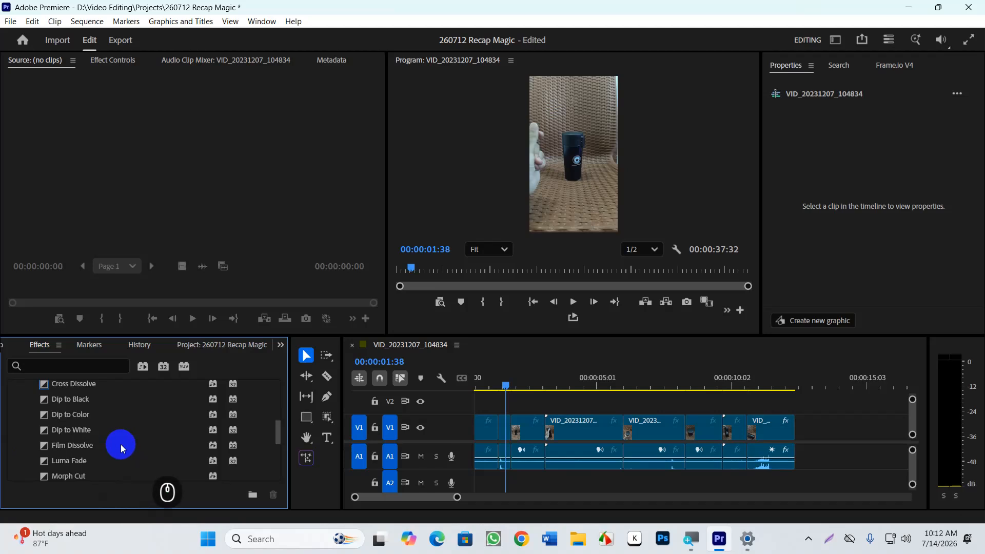
scroll(121, 445, up, 3)
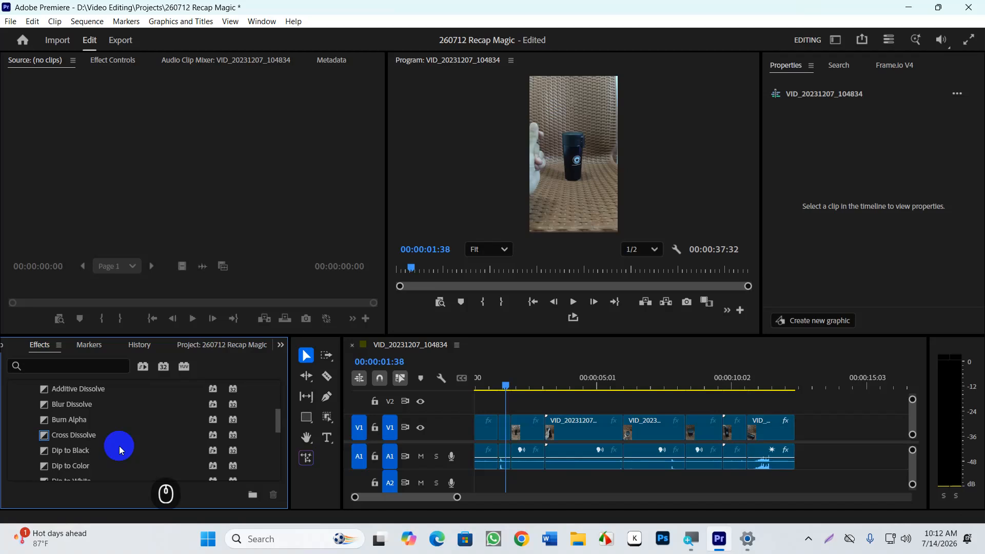
scroll(131, 418, up, 2)
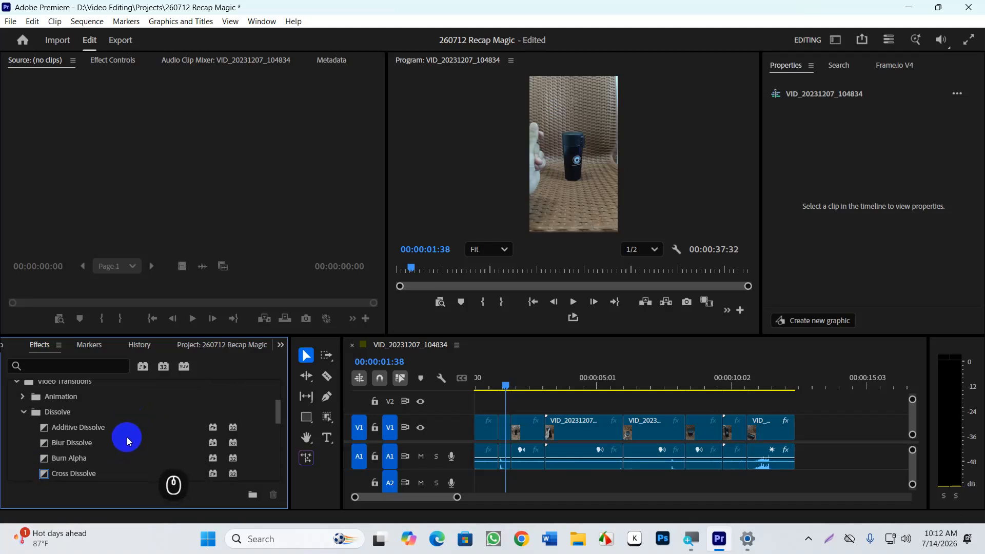
scroll(126, 420, down, 2)
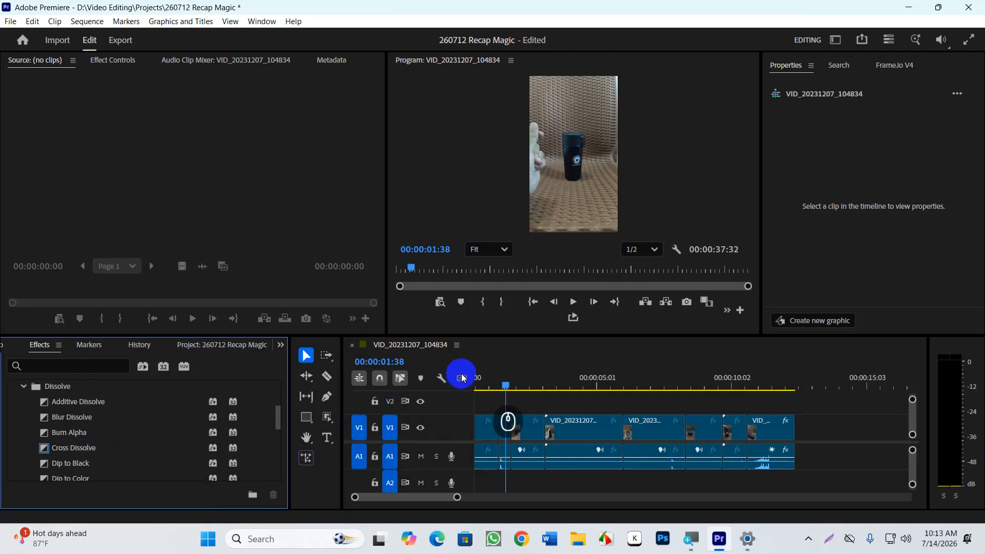
- Apply the Cross Dissolve transition to the V1 cut between the two cup shots at 00:00:01:50
scroll(497, 393, up, 3)
scroll(512, 402, up, 2)
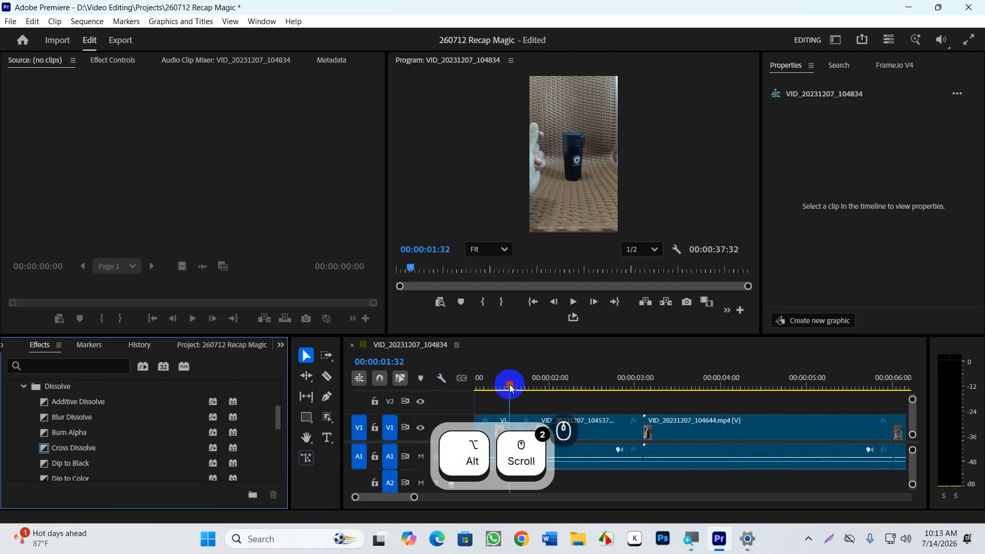
click(491, 391)
drag(491, 393, 533, 394)
key(space)
key(space)
drag(39, 444, 536, 427)
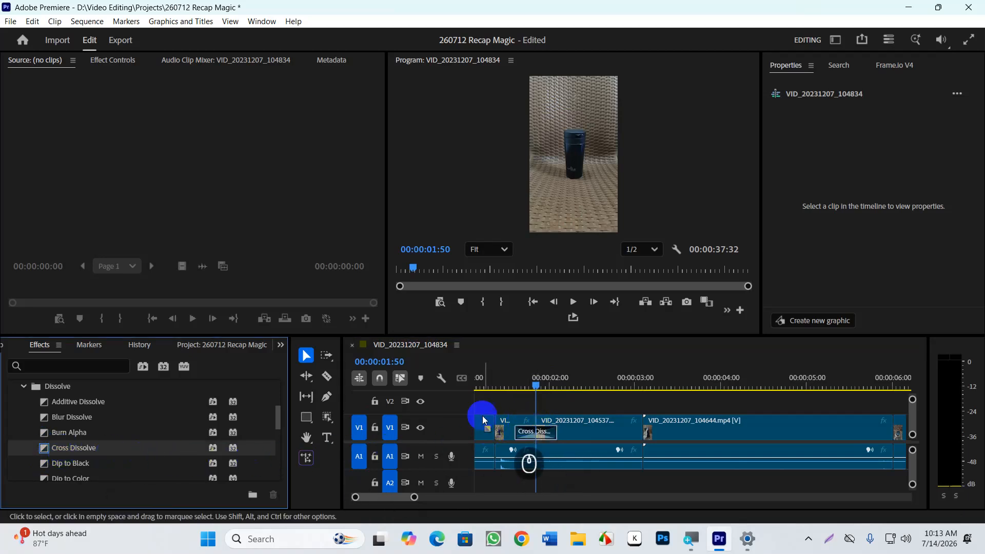
- Maximize the Program monitor and play the Cross Dissolve from about 00:00:01:27 to 00:00:02:09
drag(535, 386, 586, 378)
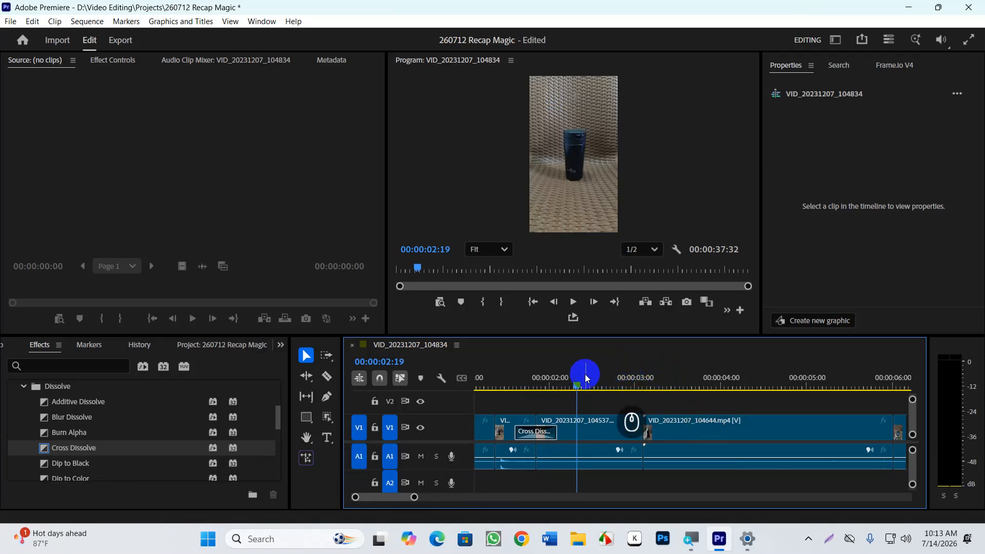
click(589, 202)
drag(559, 409, 501, 395)
click(568, 207)
key(grave)
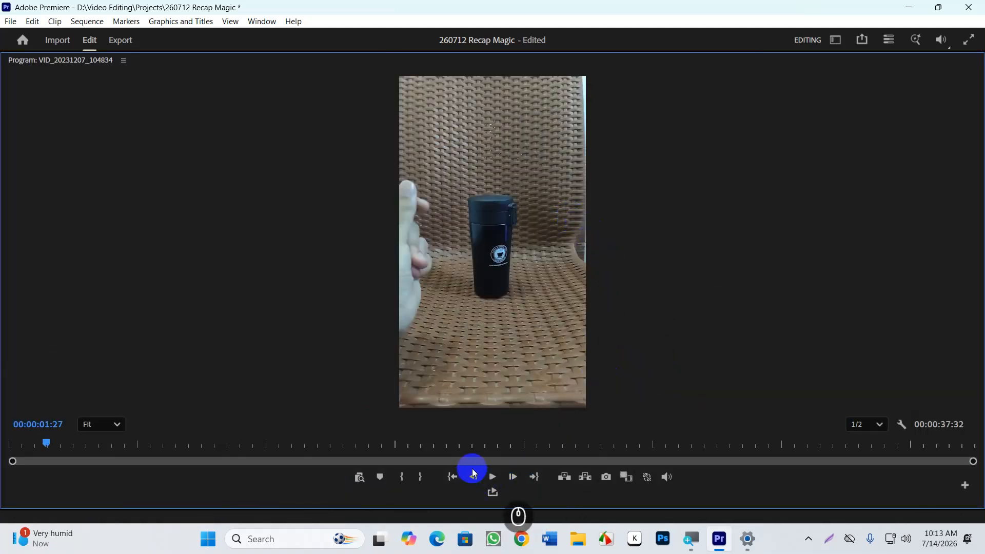
key(space)
key(space)
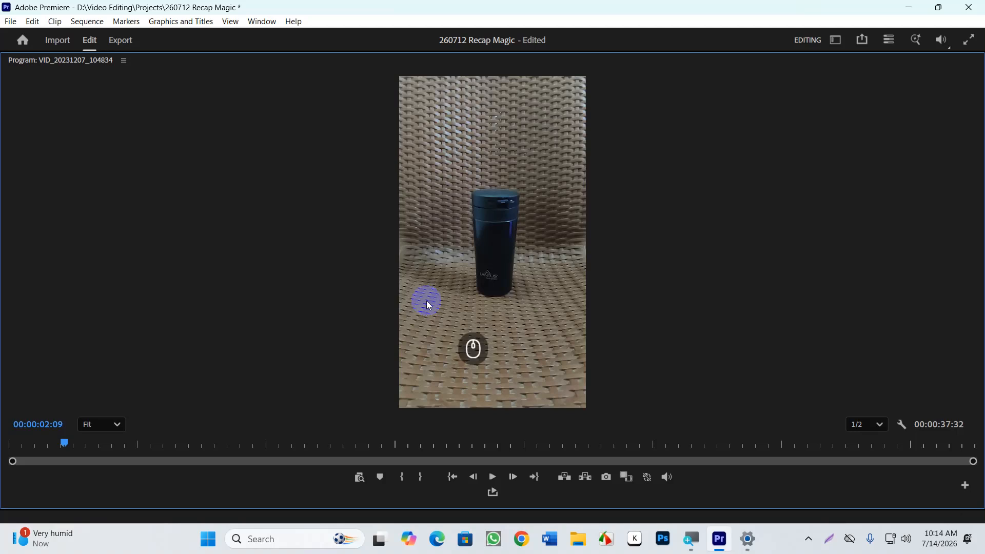
- Restore the Program monitor to its normal size and replay the Cross Dissolve, continuing to about 00:00:03:04
key(grave)
drag(558, 378, 512, 387)
key(space)
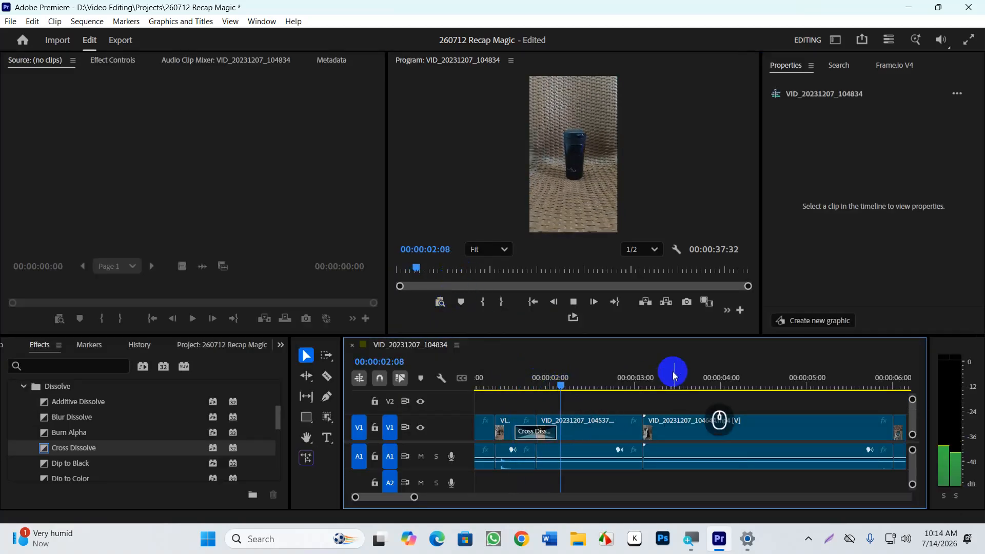
drag(659, 382, 613, 390)
key(space)
key(space)
key(space)
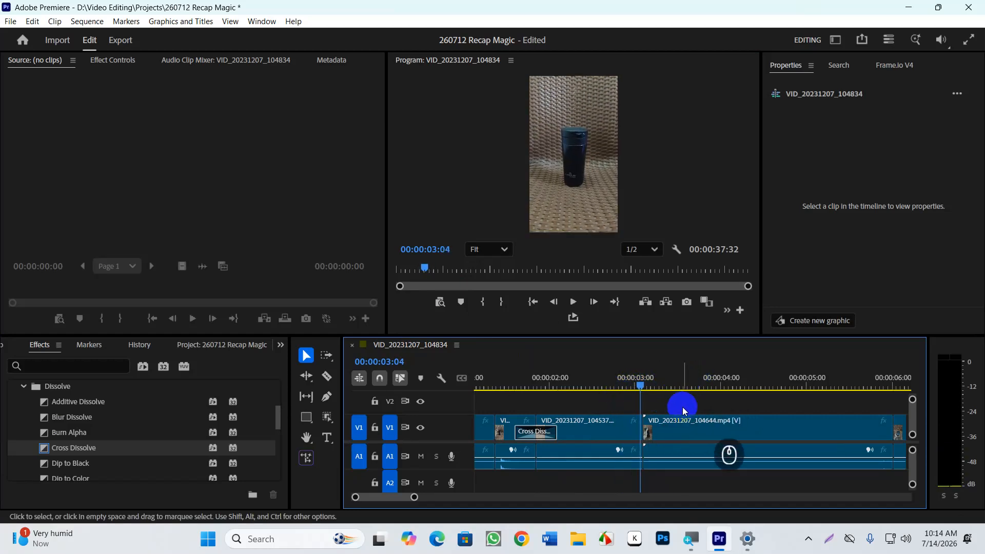
click(682, 408)
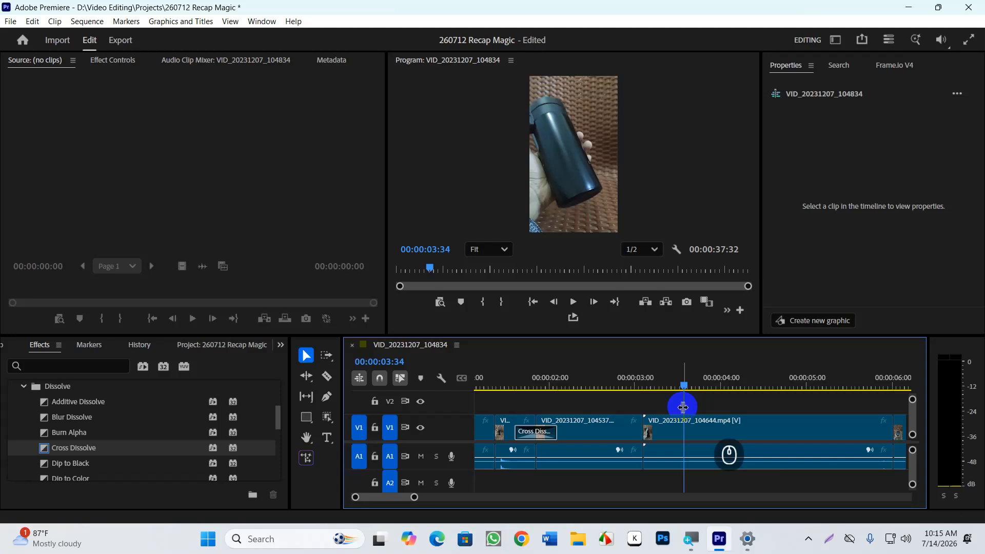
- Play the cup shots from about 00:00:03:04 to 00:00:09:28, reviewing the cuts between them
drag(639, 386, 633, 386)
key(space)
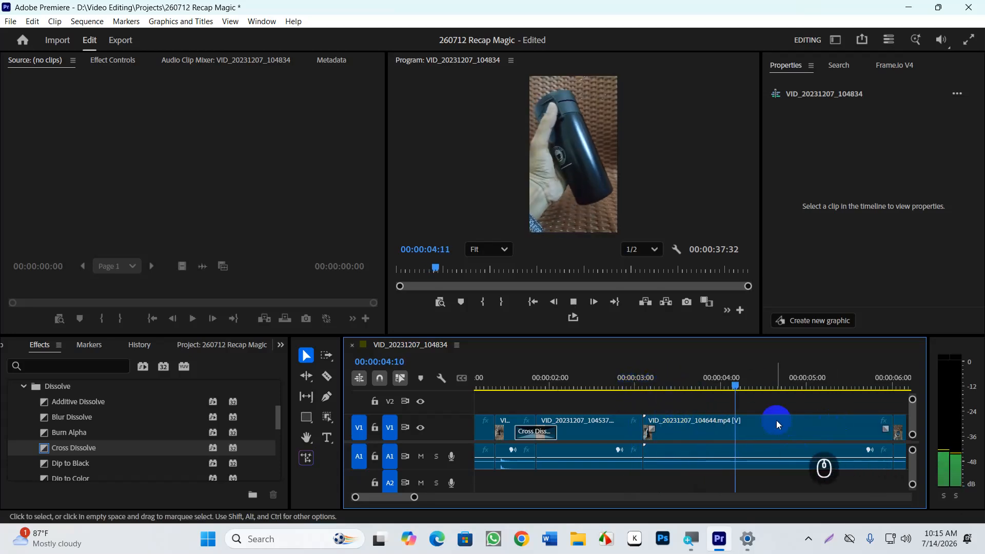
scroll(732, 392, down, 2)
scroll(733, 392, down, 2)
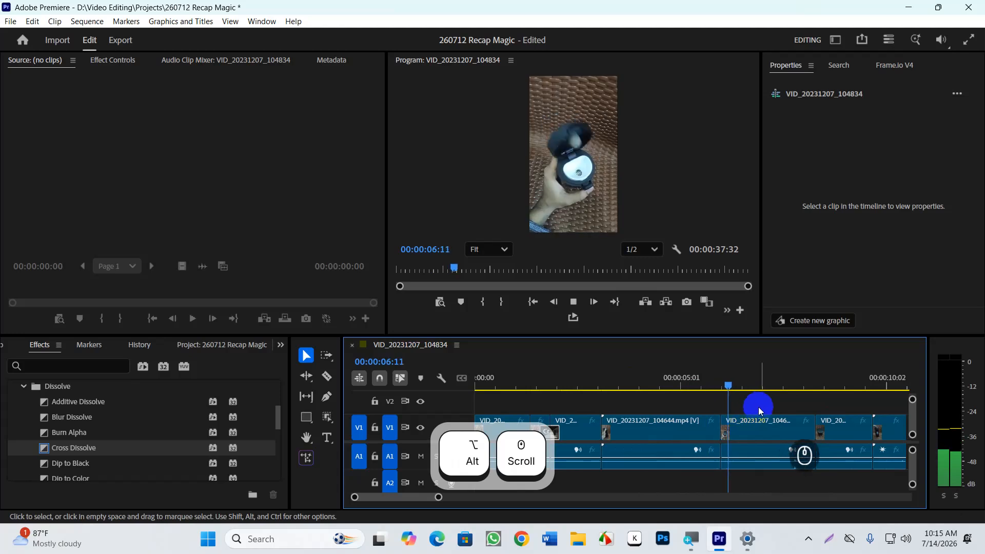
key(space)
drag(722, 385, 703, 386)
key(space)
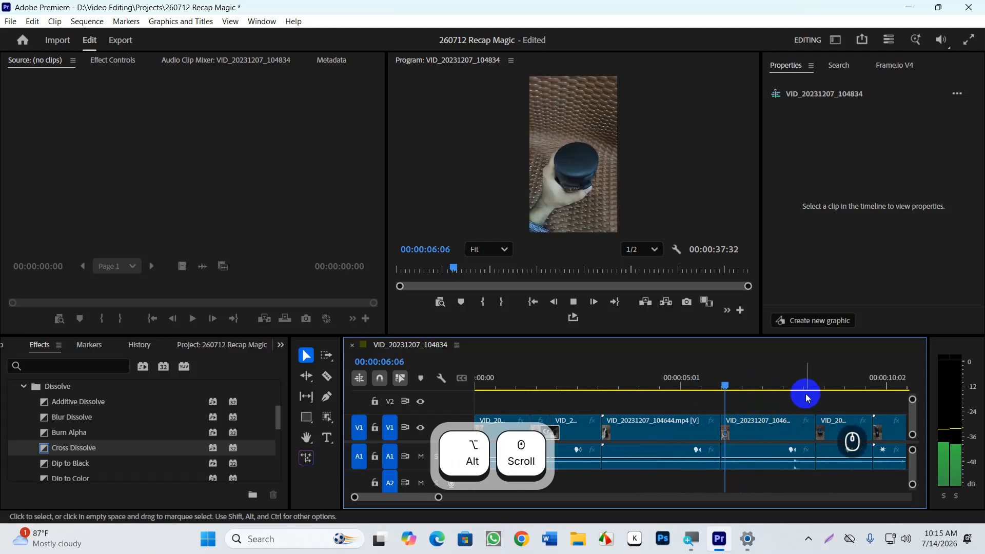
scroll(789, 404, down, 2)
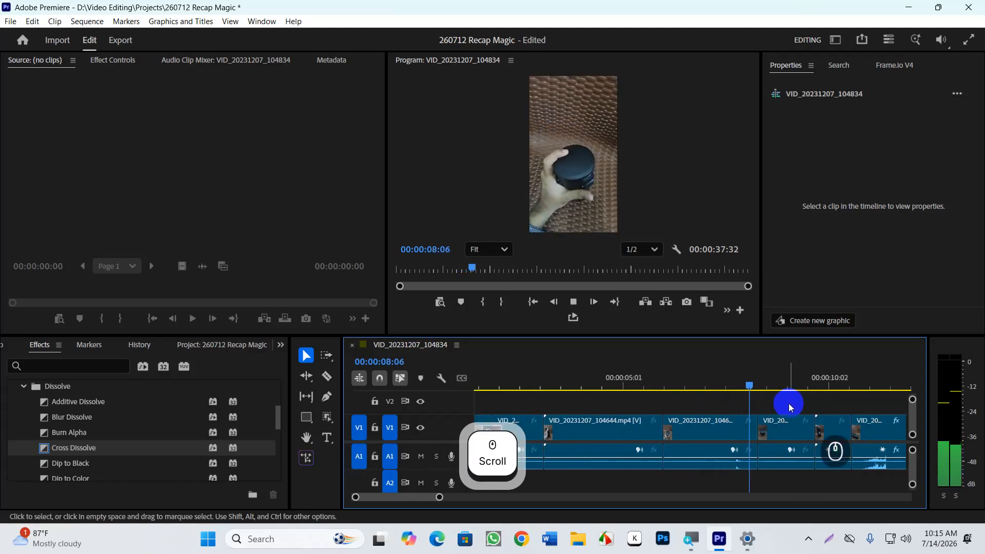
drag(793, 388, 749, 397)
key(space)
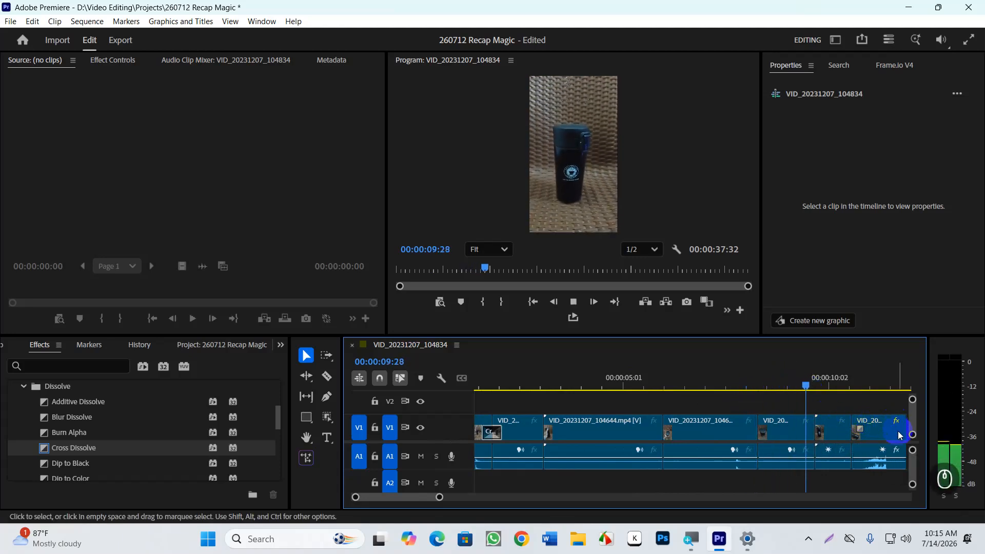
- Apply the Dip to Black transition to the V1 cut at 00:00:08:19
drag(872, 394, 761, 423)
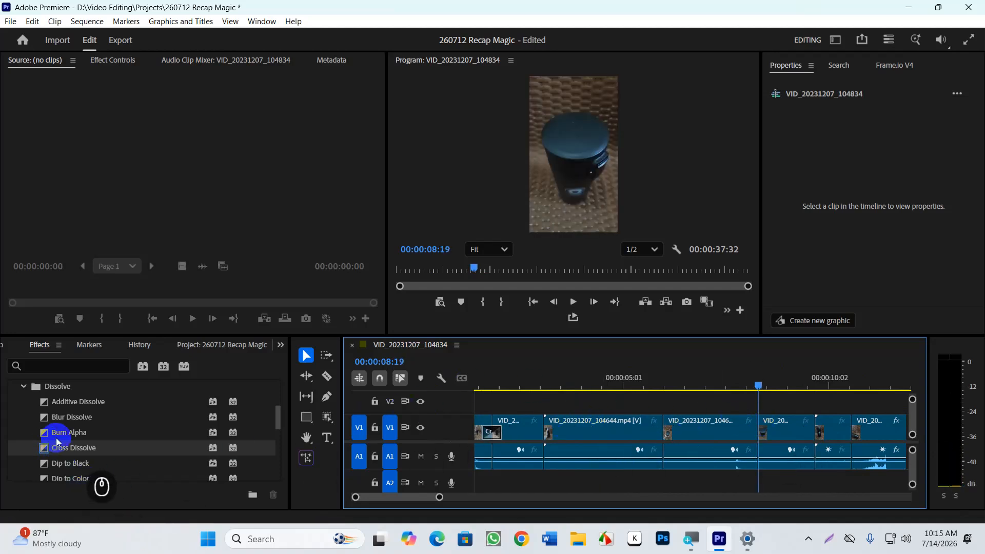
scroll(86, 475, down, 1)
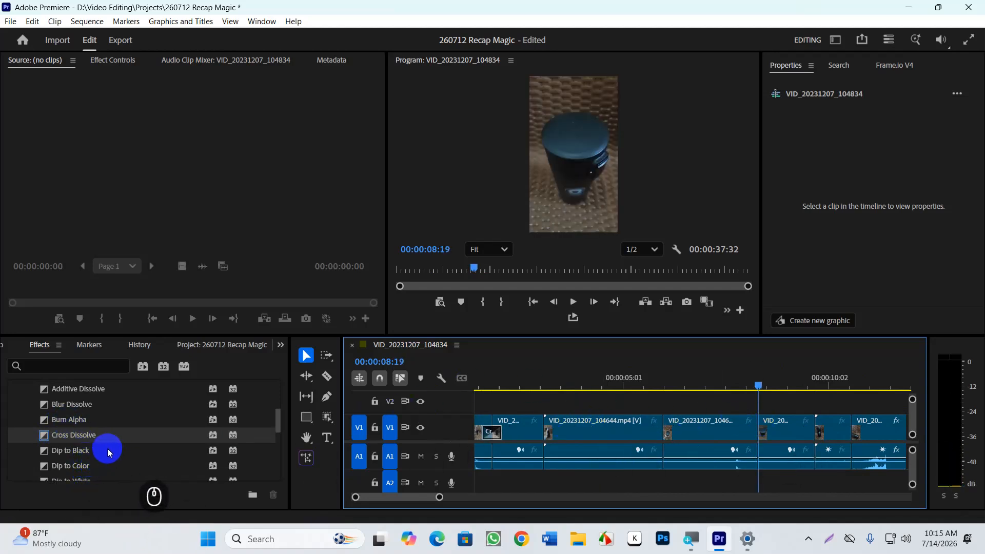
click(96, 456)
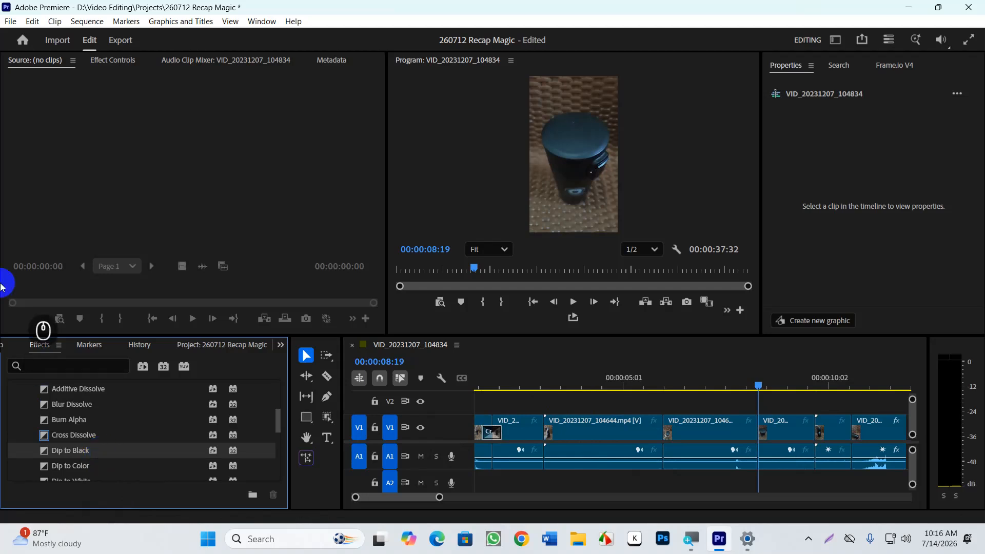
drag(78, 458, 758, 429)
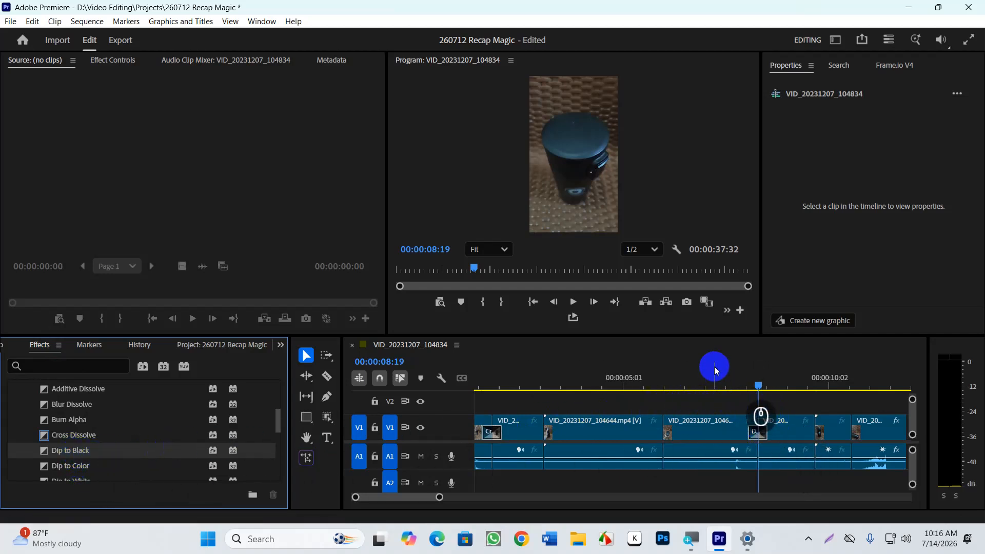
- Play and scrub through the Dip to Black transition several times, stopping at about 00:00:08:41
scroll(746, 413, up, 4)
scroll(778, 437, up, 1)
drag(791, 388, 778, 389)
key(space)
key(space)
alt+scroll(875, 390, down, 5)
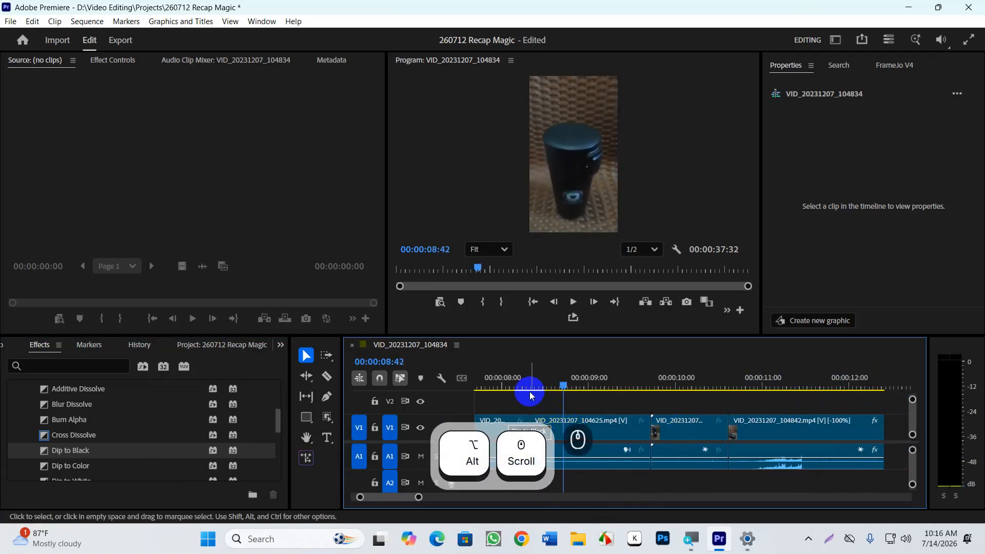
drag(521, 392, 550, 411)
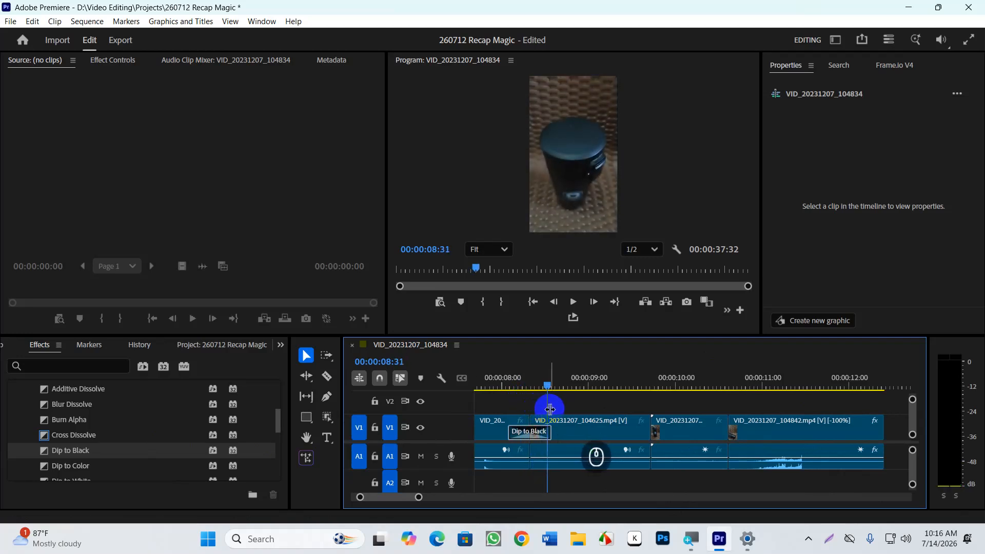
alt+scroll(534, 399, up, 5)
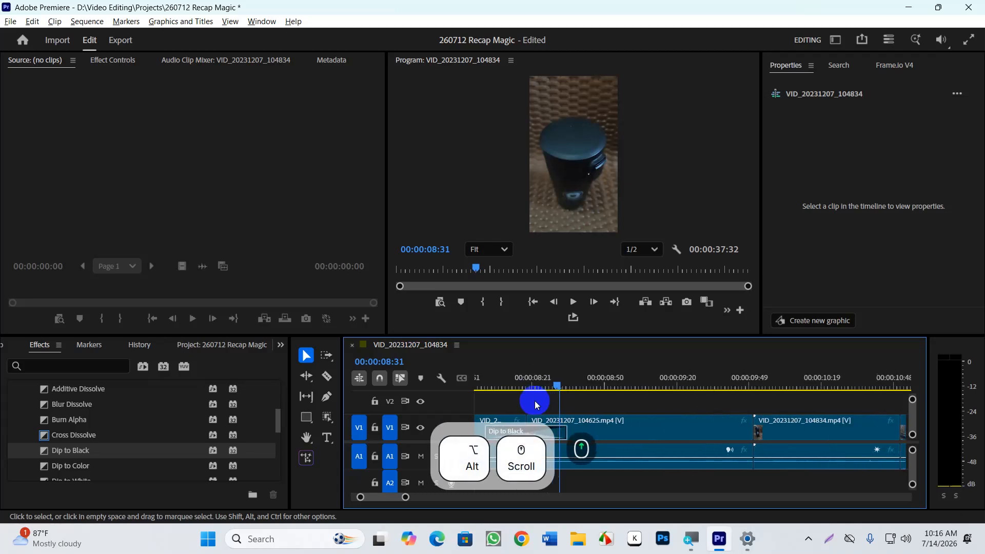
drag(585, 384, 561, 386)
key(space)
key(space)
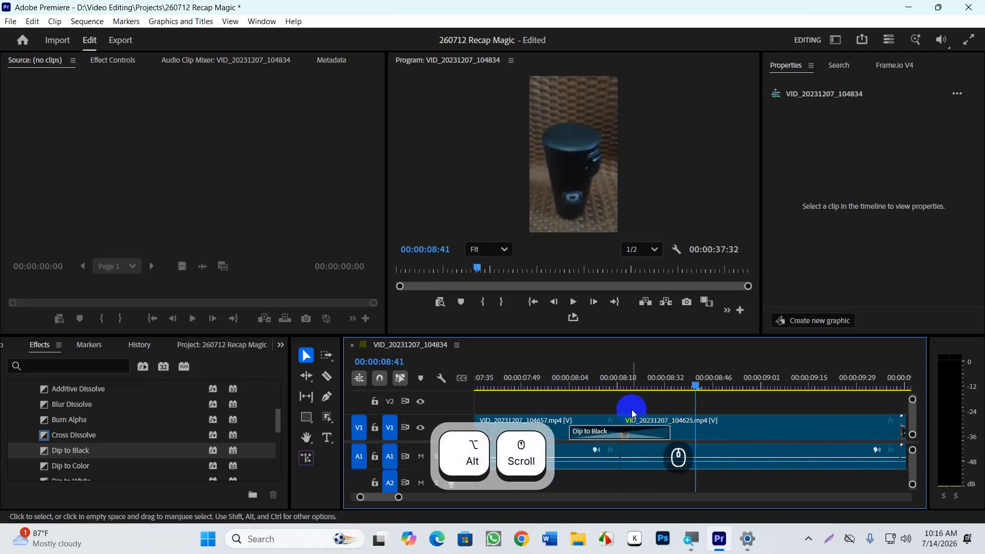
click(645, 440)
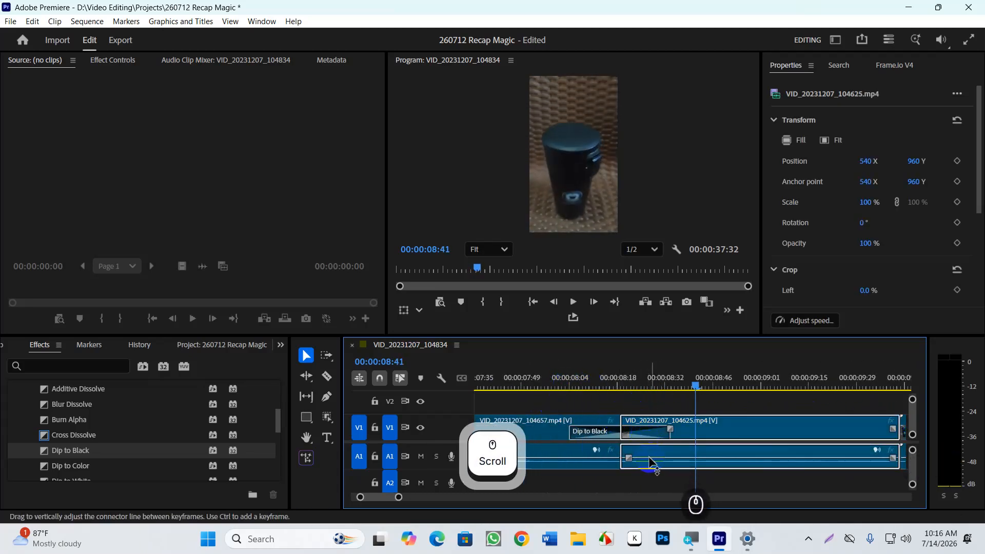
double_click(600, 433)
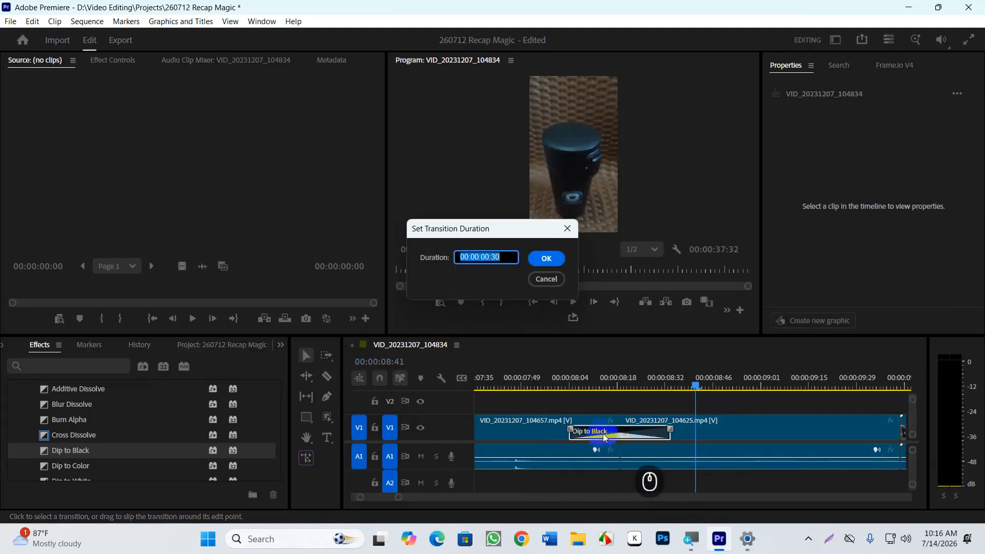
click(545, 278)
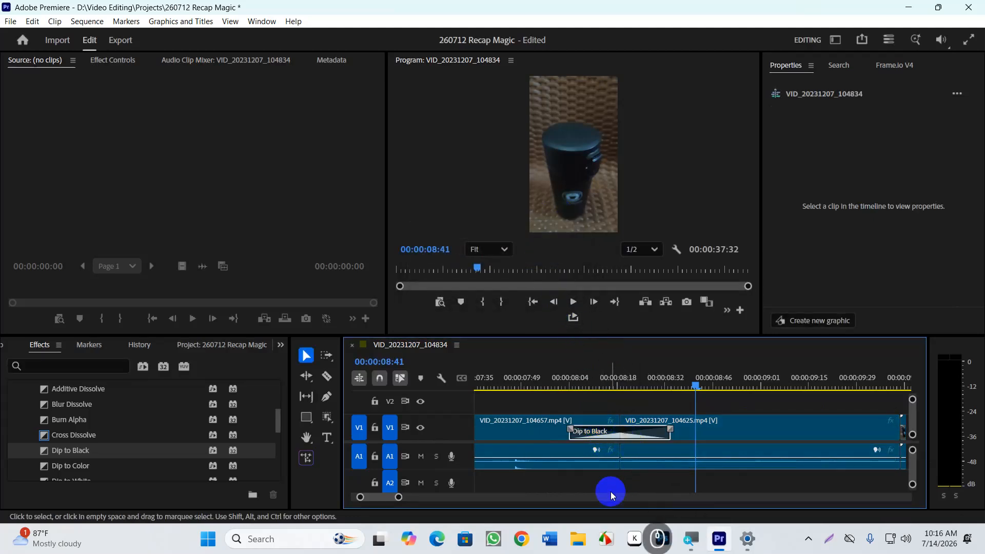
click(648, 400)
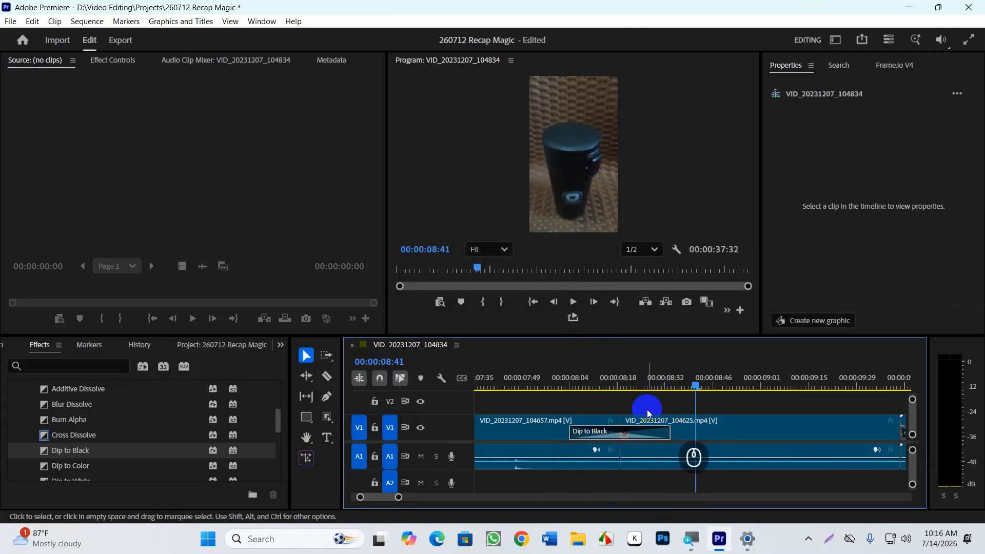
click(626, 433)
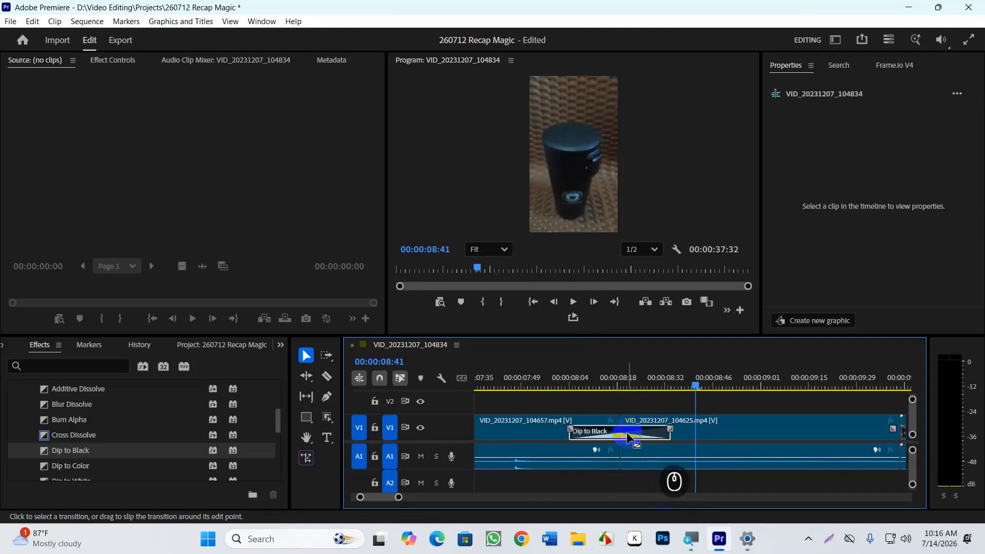
click(631, 451)
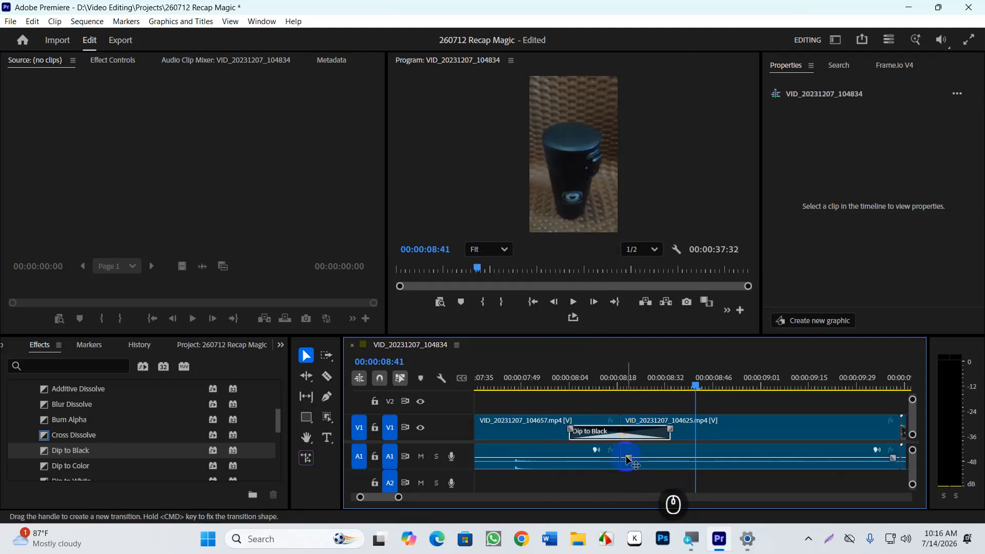
click(668, 427)
click(671, 428)
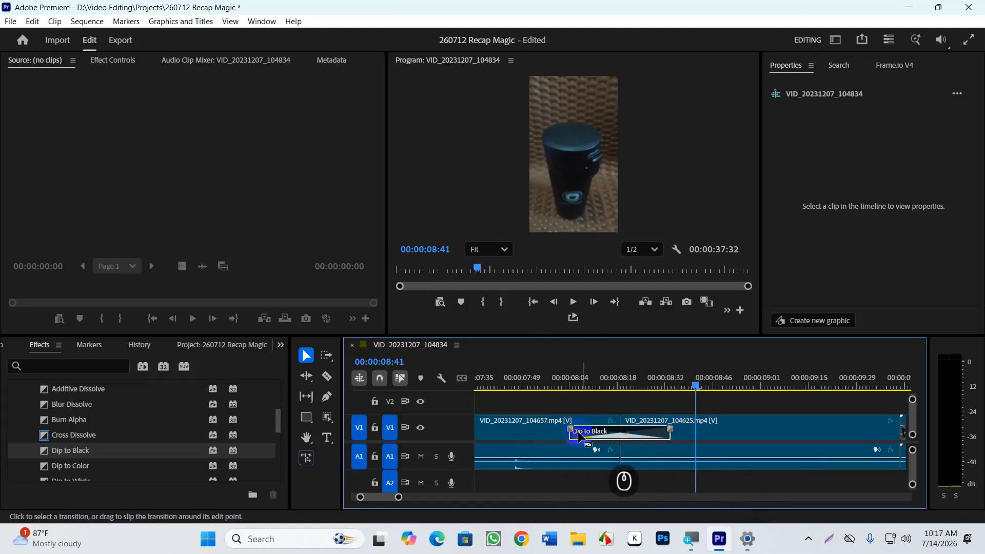
click(684, 437)
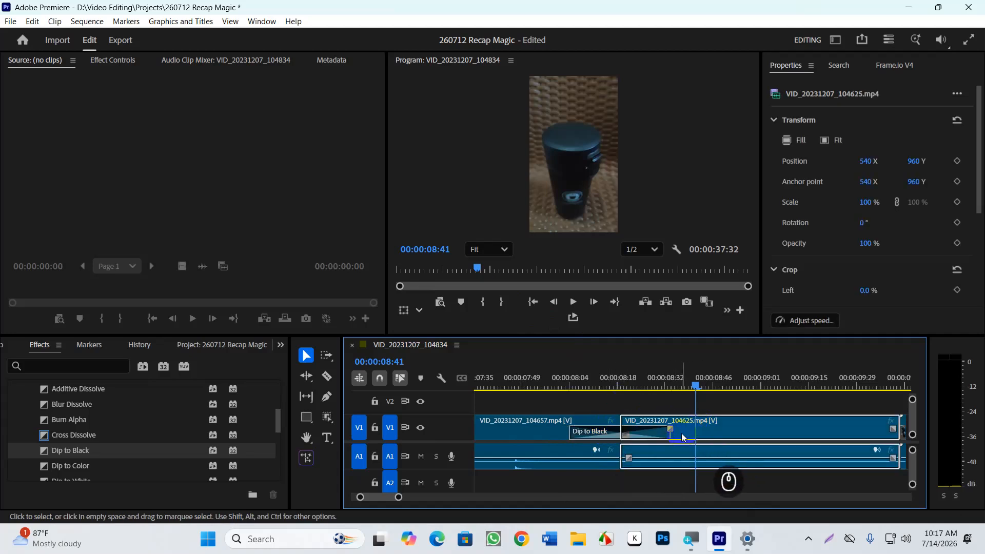
drag(577, 396, 592, 405)
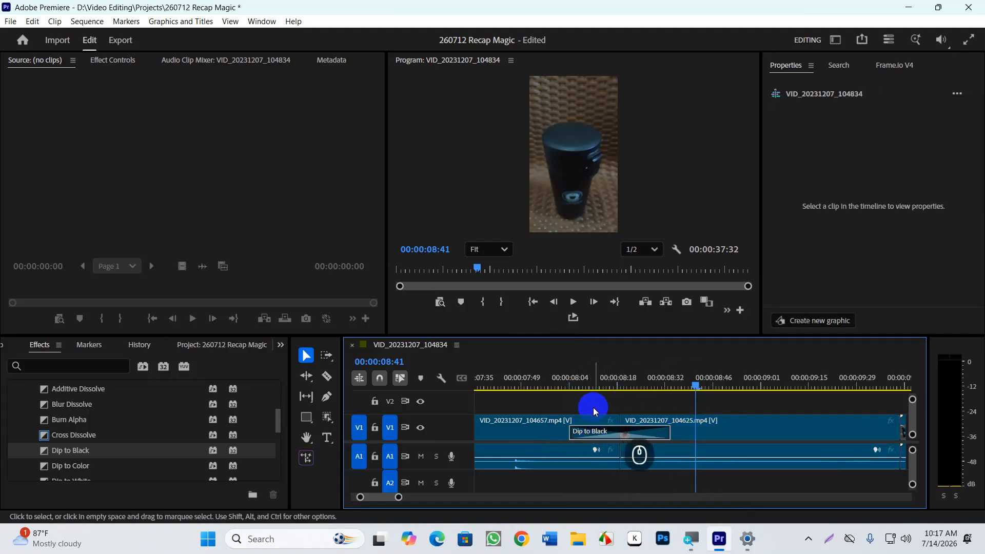
- Lengthen the Dip to Black transition so it ends at about 00:00:08:41, and scrub through it to 00:00:09:03
click(612, 432)
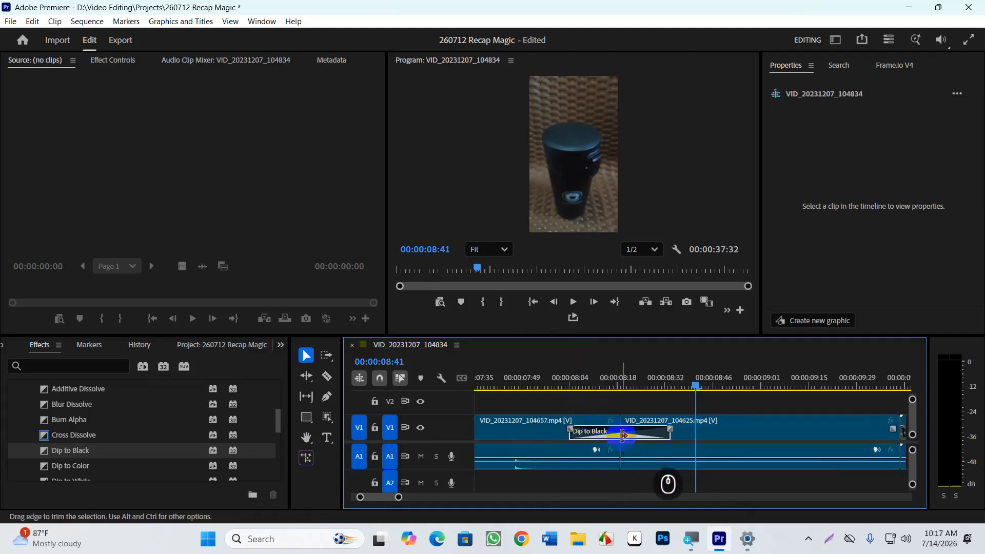
mouse_move(622, 435)
mouse_down()
mouse_move(663, 429)
mouse_move(641, 430)
mouse_up()
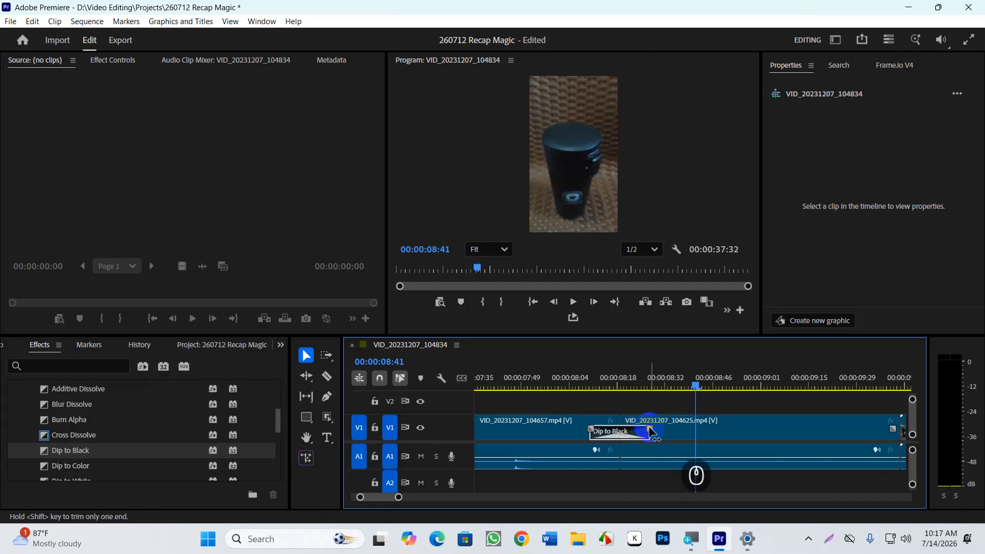
drag(651, 434, 694, 437)
drag(620, 386, 768, 383)
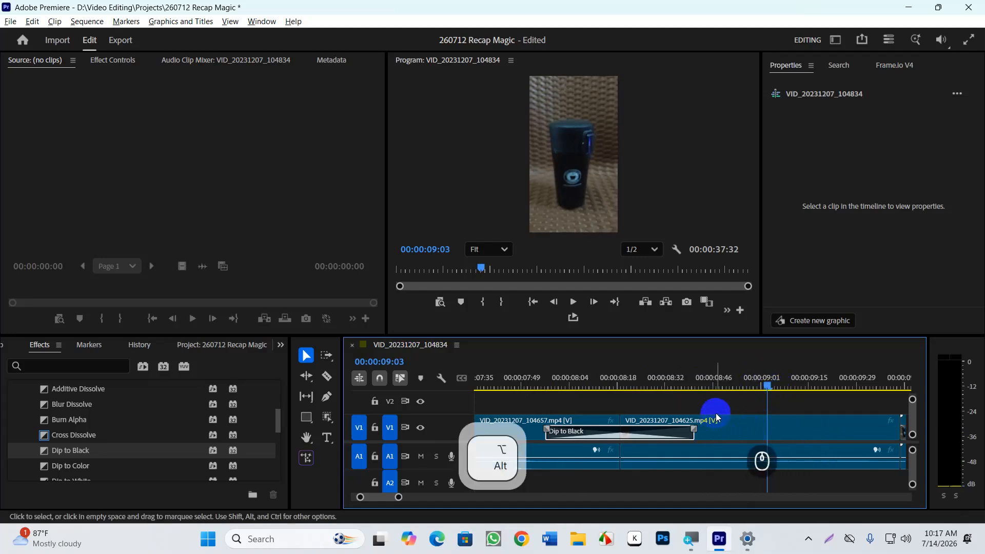
- Apply the Dip to White transition to the start of VID_20231207_104834.mp4 on V1, with the playhead at 00:00:09:43
alt+scroll(733, 435, down, 3)
alt+scroll(724, 432, down, 3)
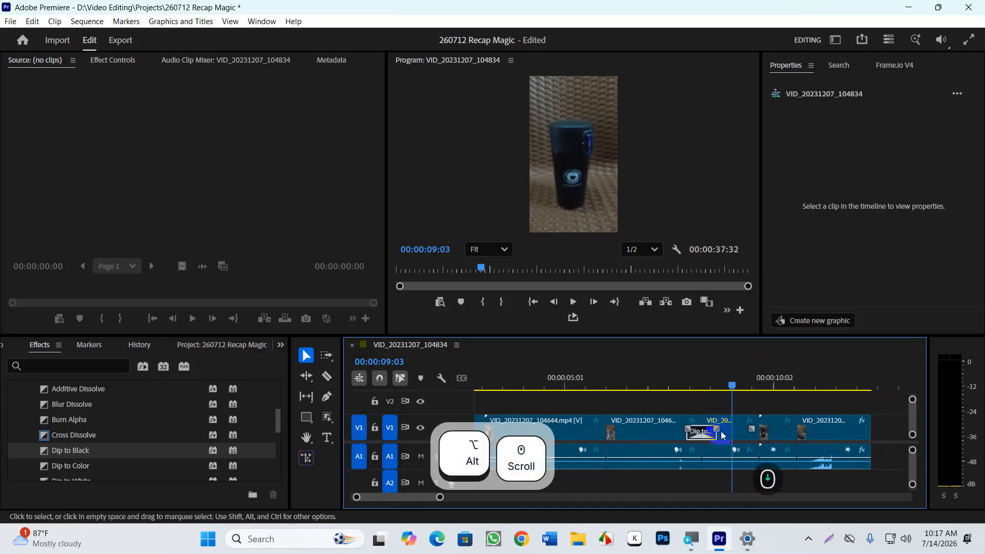
alt+scroll(782, 423, up, 2)
drag(718, 384, 739, 399)
key(space)
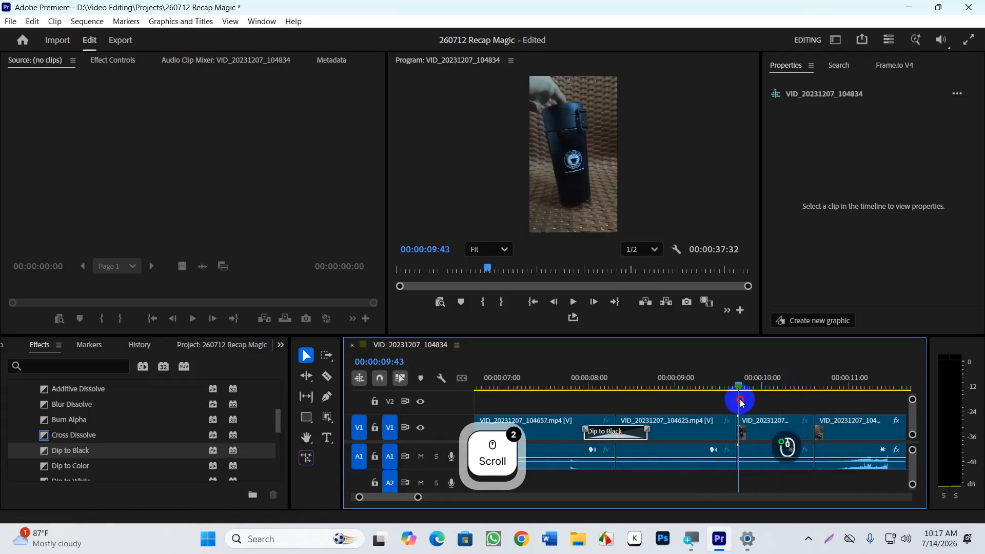
scroll(109, 457, down, 1)
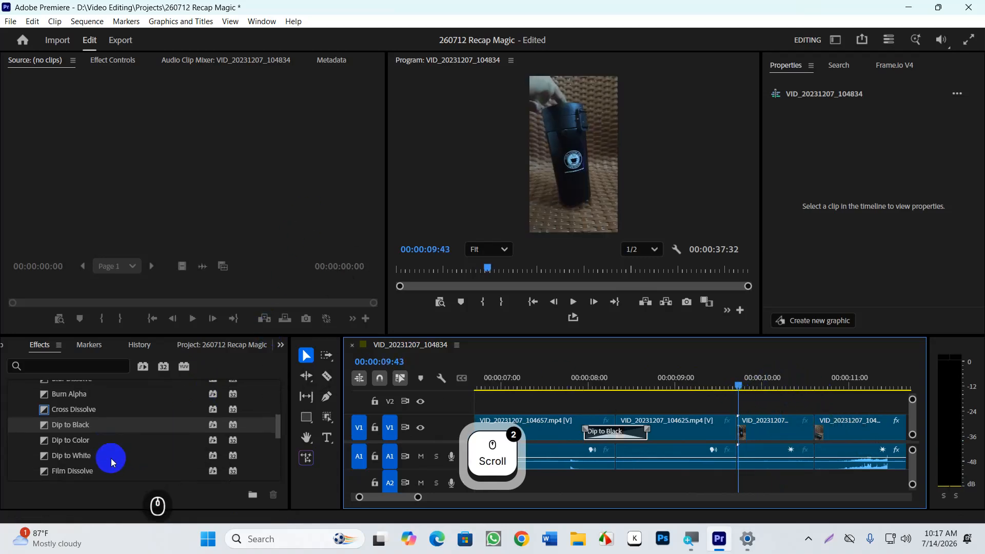
scroll(107, 456, down, 1)
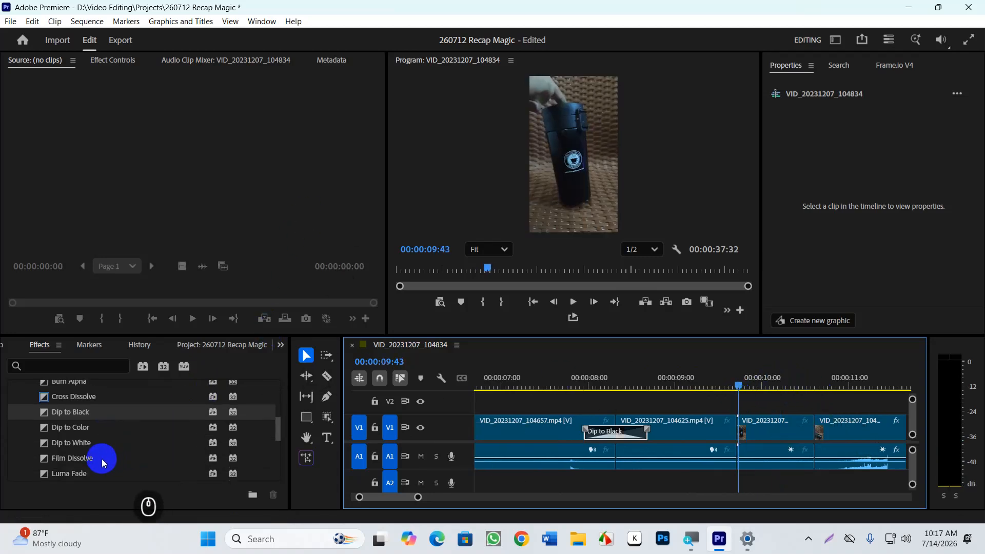
click(78, 443)
drag(76, 444, 734, 427)
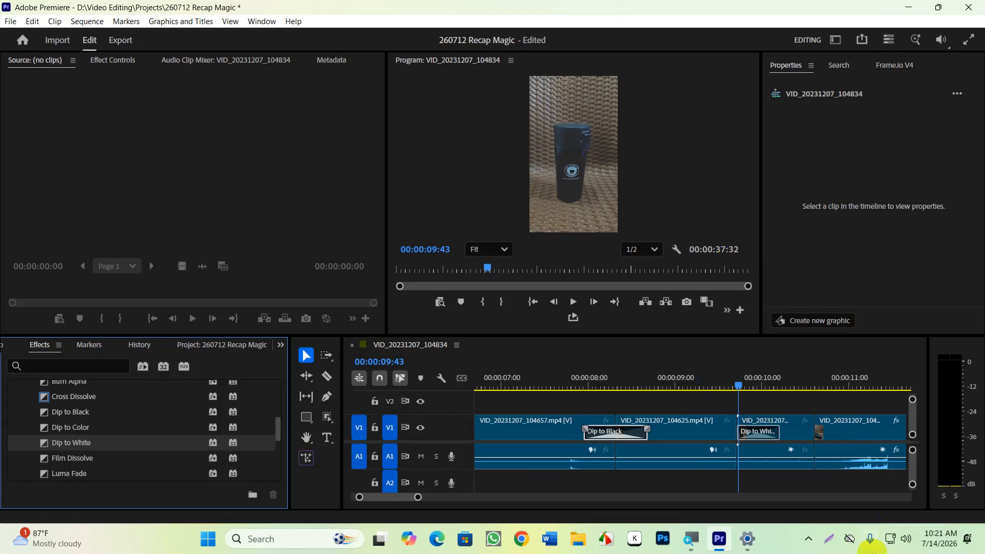
- Delete the Dip to White transition at the start of VID_20231207_104834.mp4 on V1 and undo the deletion
scroll(749, 431, up, 3)
scroll(749, 431, up, 2)
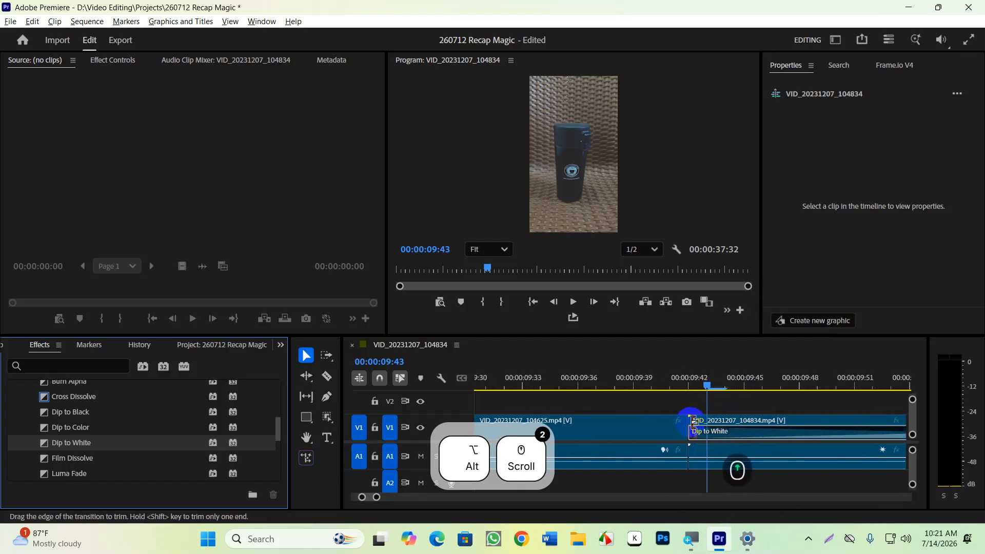
click(747, 420)
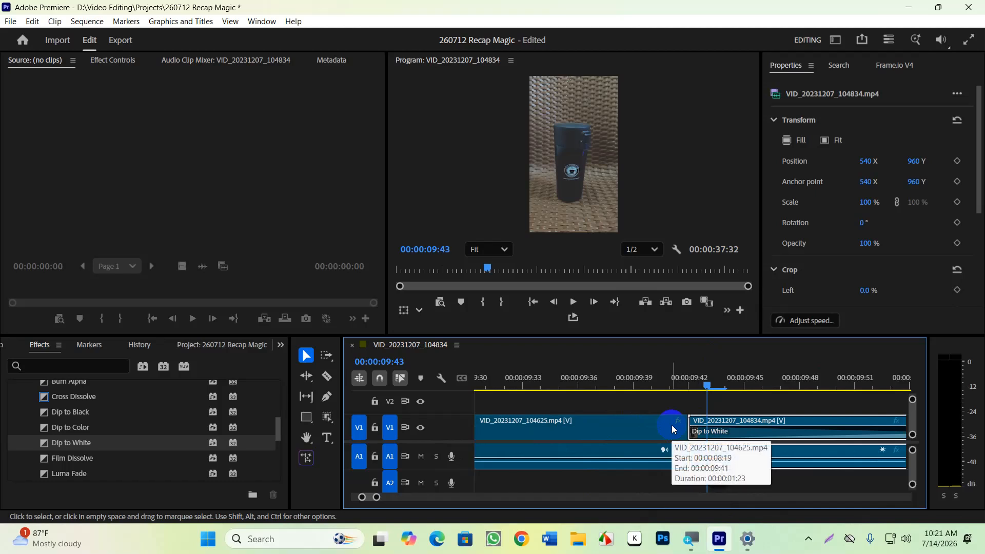
click(733, 437)
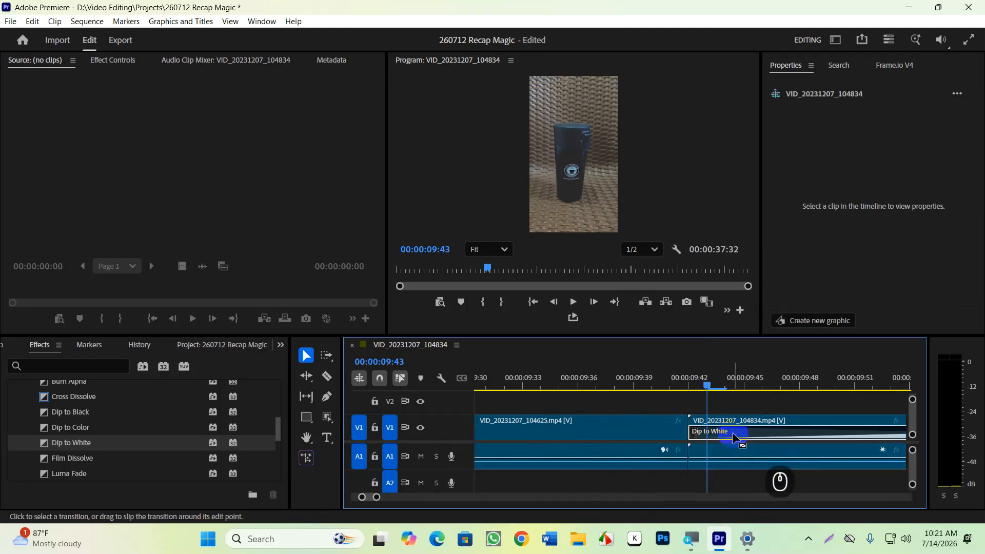
key(Delete)
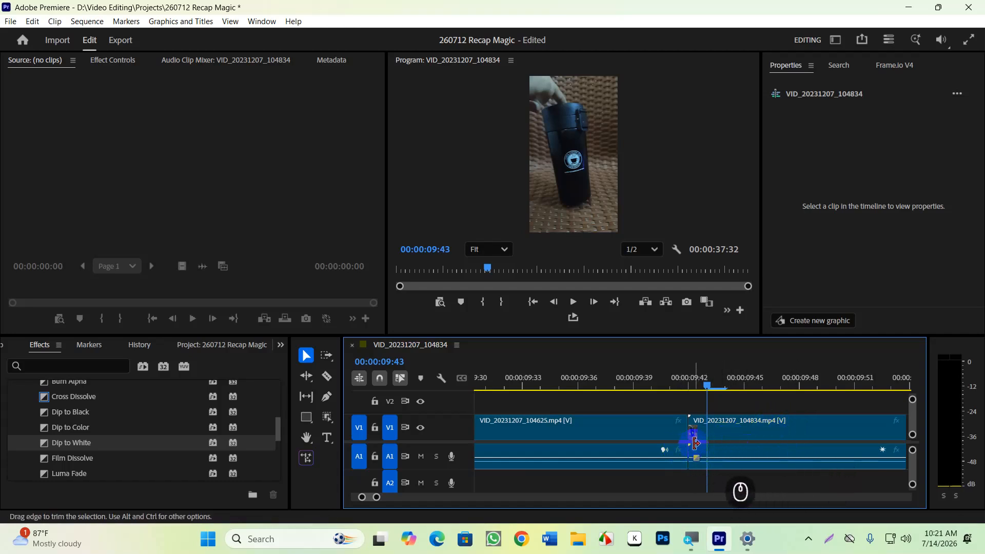
key(ctrl)
key(ctrl+z)
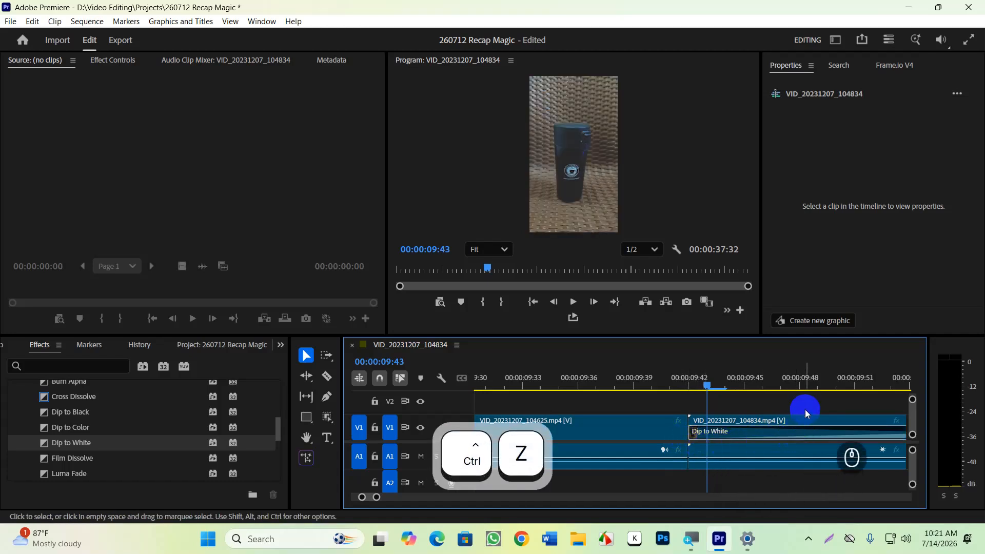
- Remove the Dip to White transition from the start of VID_20231207_104834.mp4 on V1
alt+scroll(810, 403, down, 6)
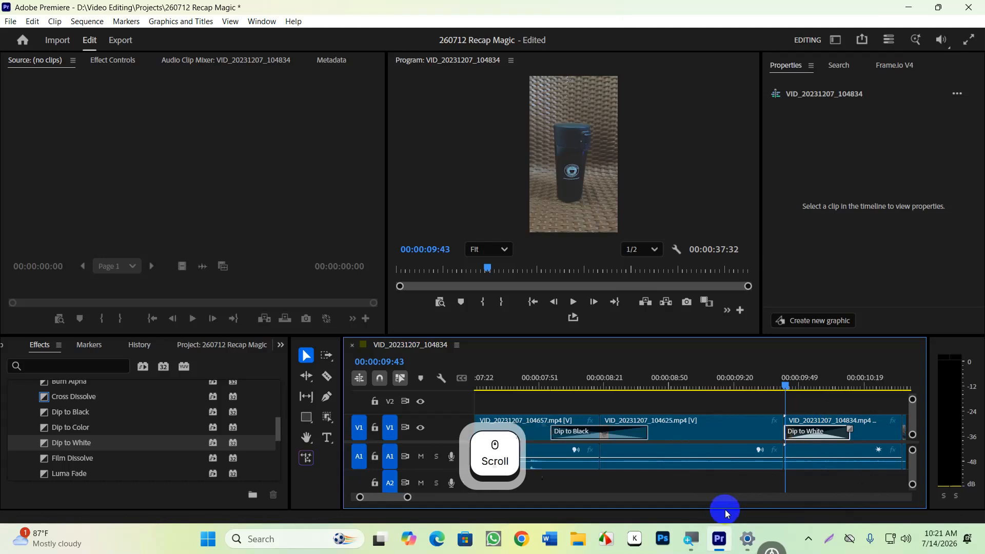
key(Delete)
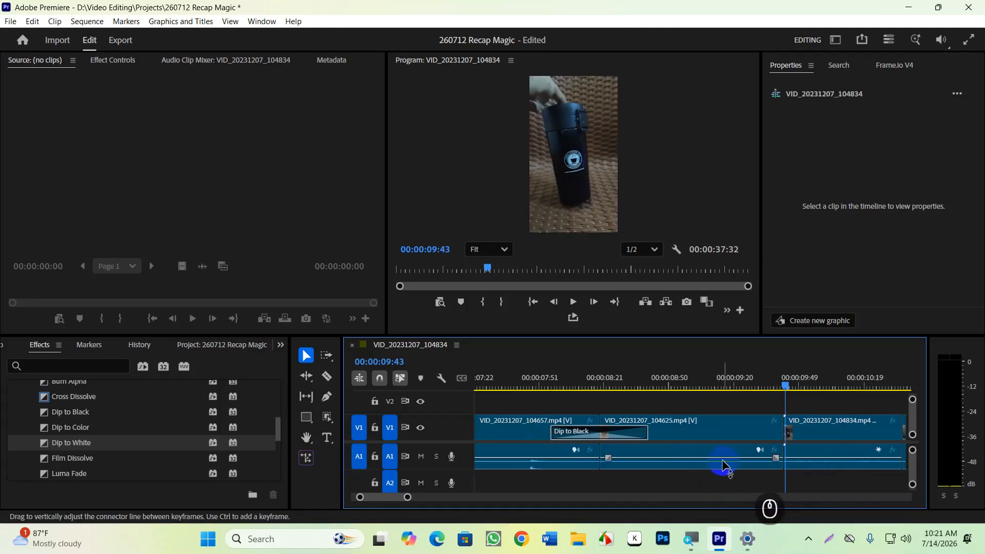
alt+scroll(762, 440, up, 3)
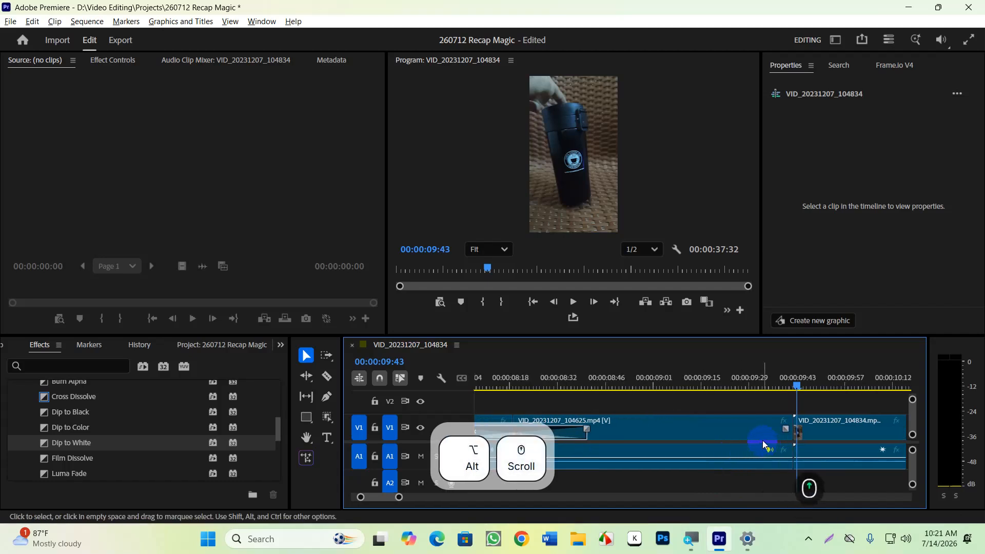
alt+scroll(821, 430, up, 2)
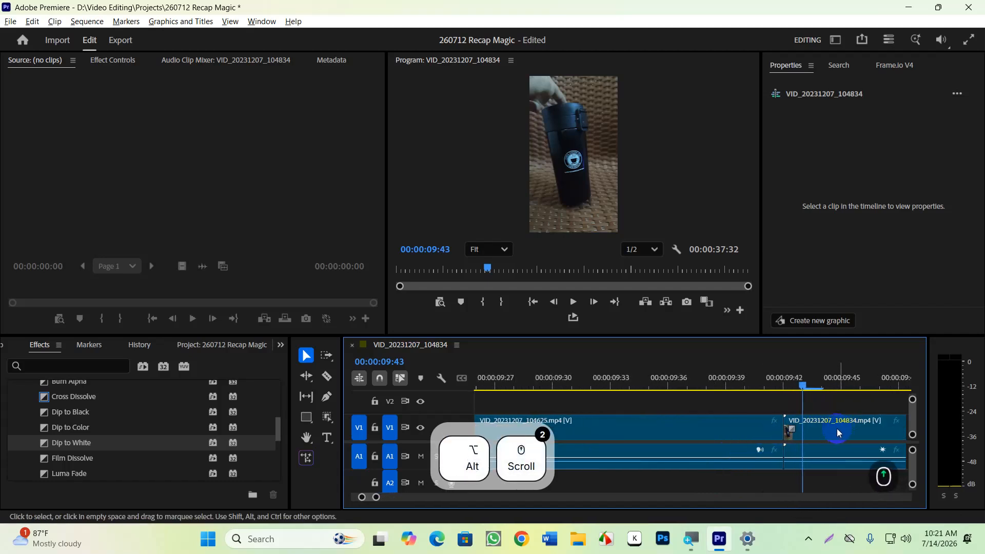
right_click(787, 432)
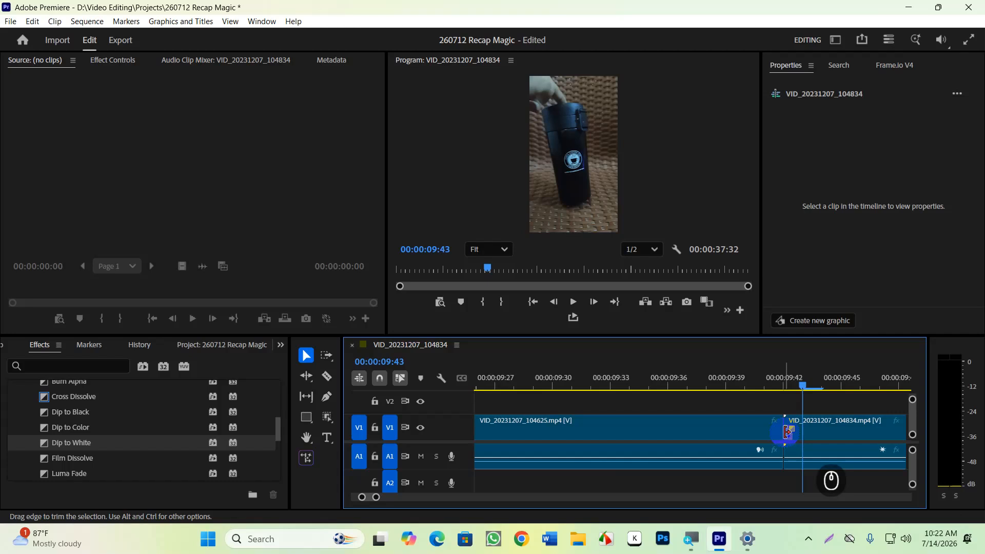
right_click(411, 133)
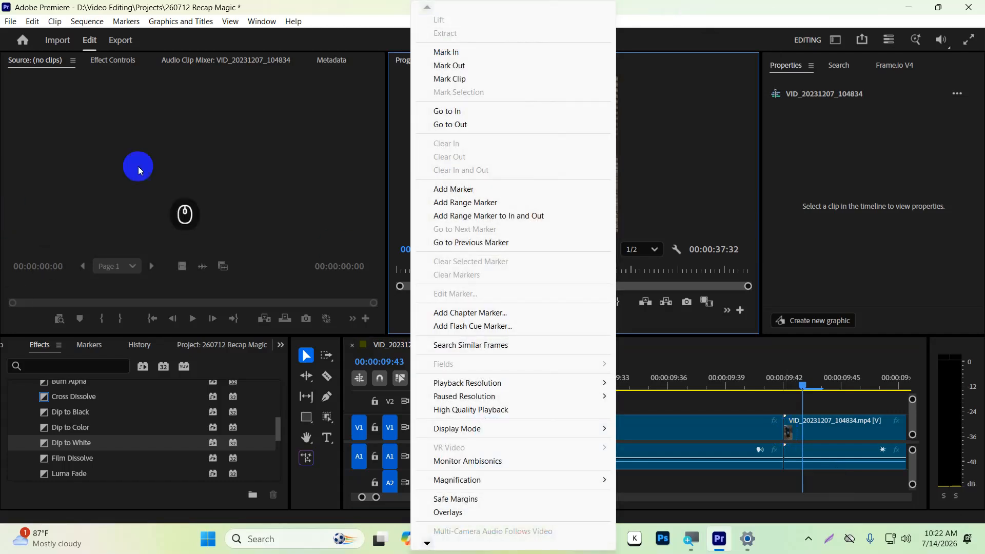
click(681, 165)
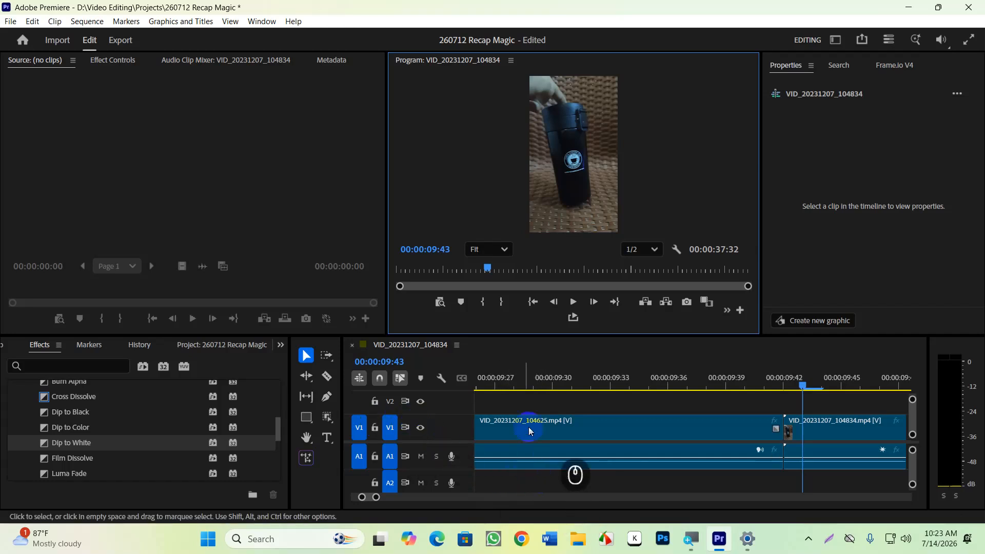
- Reapply Dip to White to the start of VID_20231207_104834.mp4 and accept its transition duration of 00:00:00:30
drag(73, 445, 788, 431)
scroll(807, 451, down, 3)
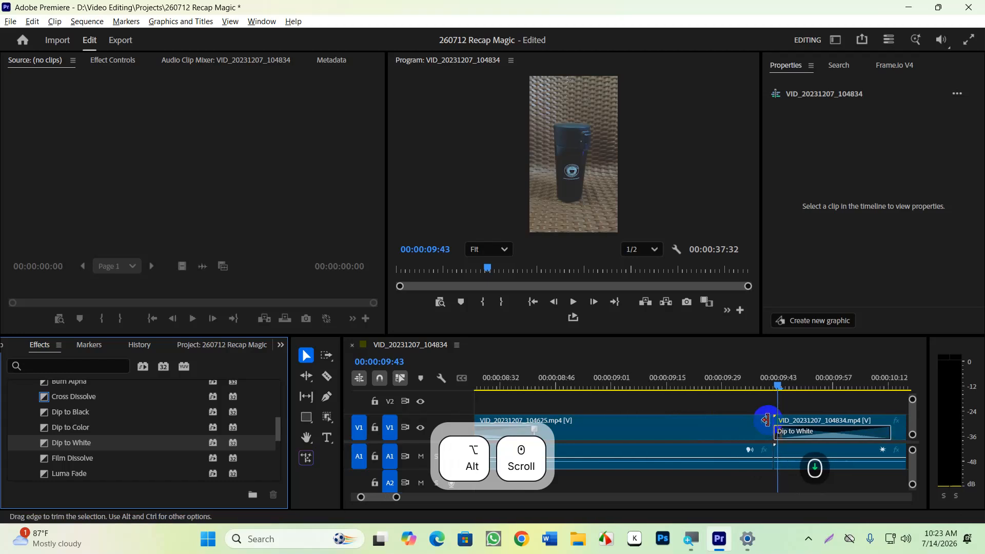
double_click(815, 432)
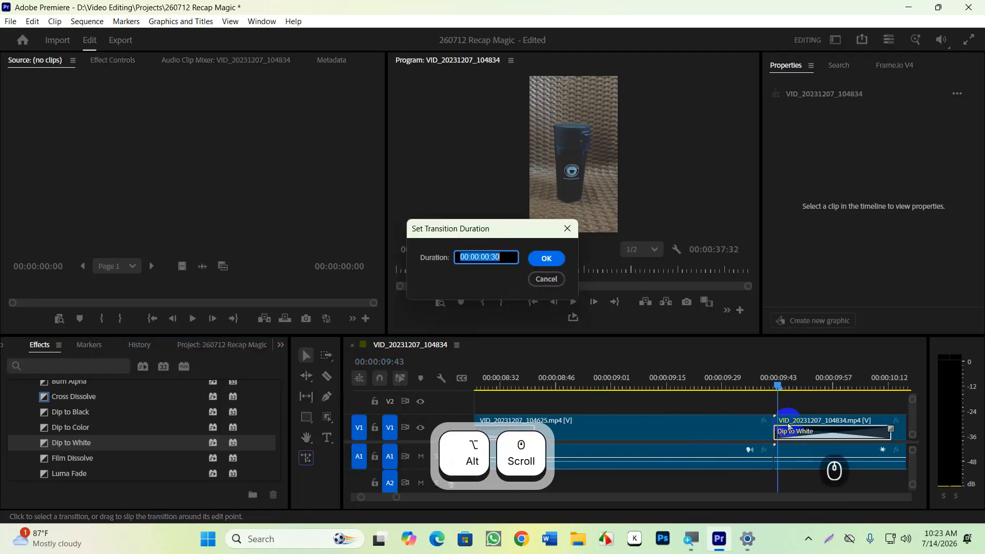
click(546, 259)
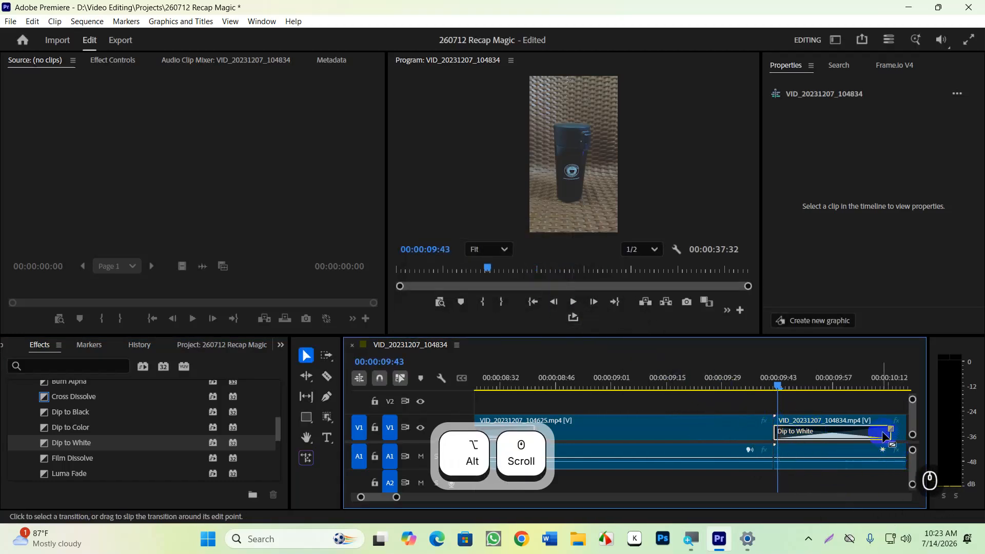
- Examine the video and audio properties of VID_20231207_104834.mp4 in Effect Controls, expanding Channel Volume, with the playhead at 00:00:09:42
click(855, 439)
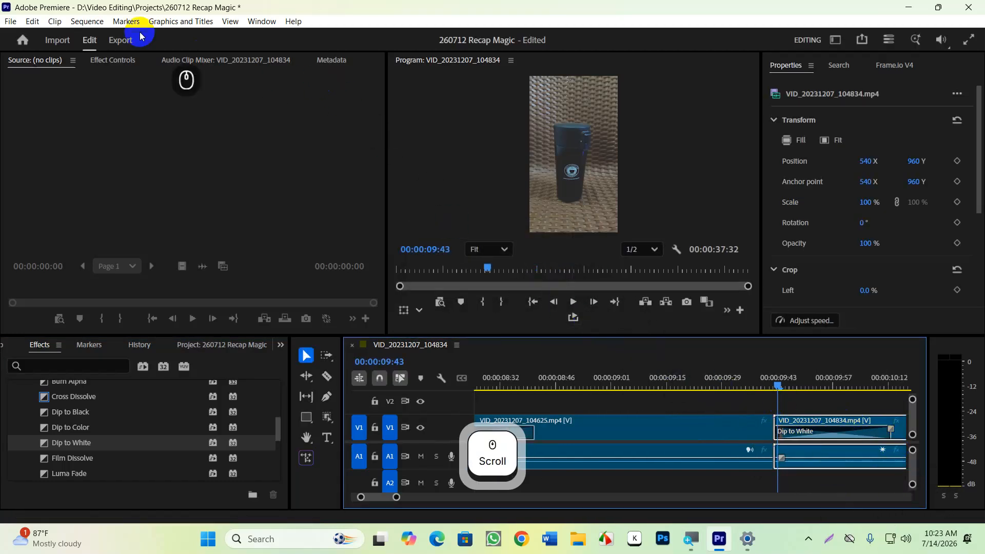
click(110, 60)
click(331, 102)
drag(317, 102, 350, 97)
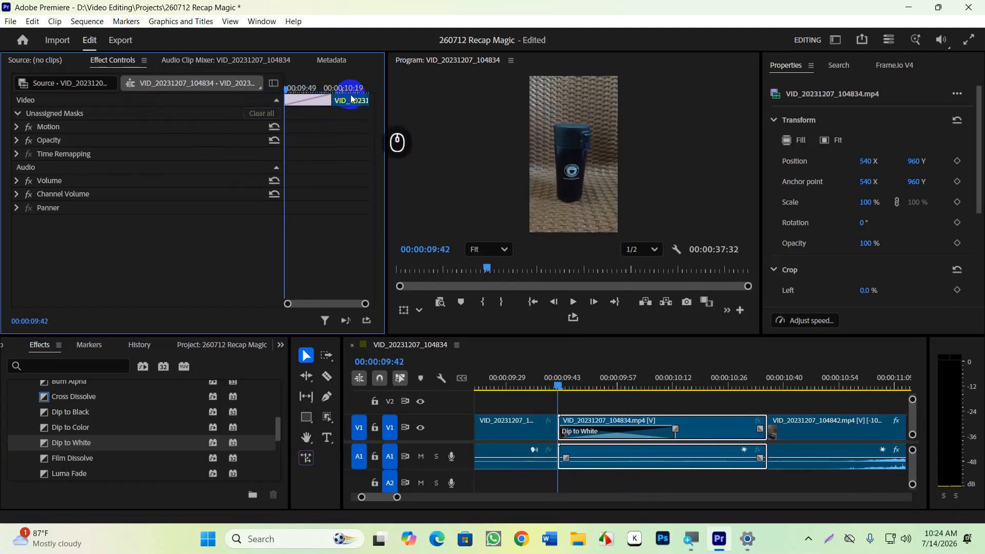
scroll(349, 99, down, 2)
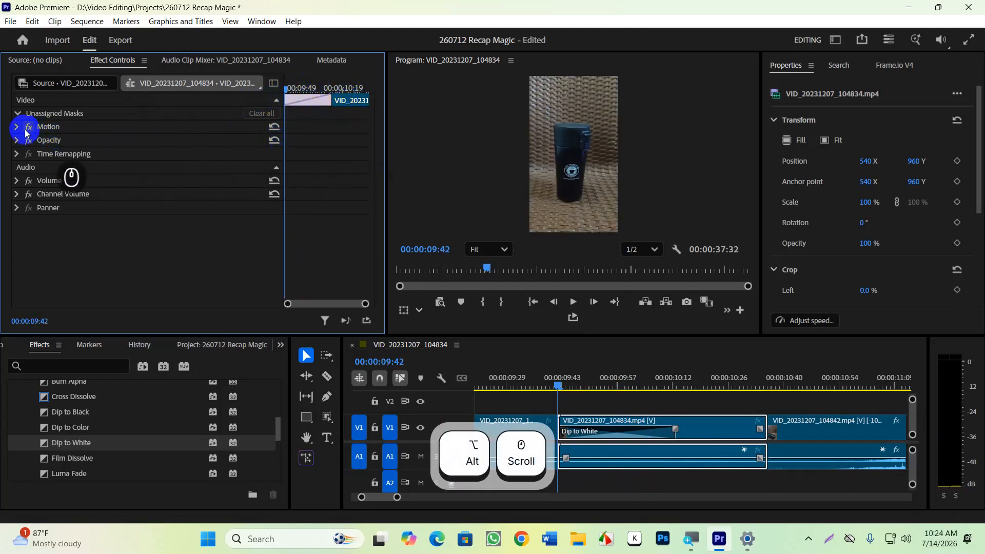
click(19, 114)
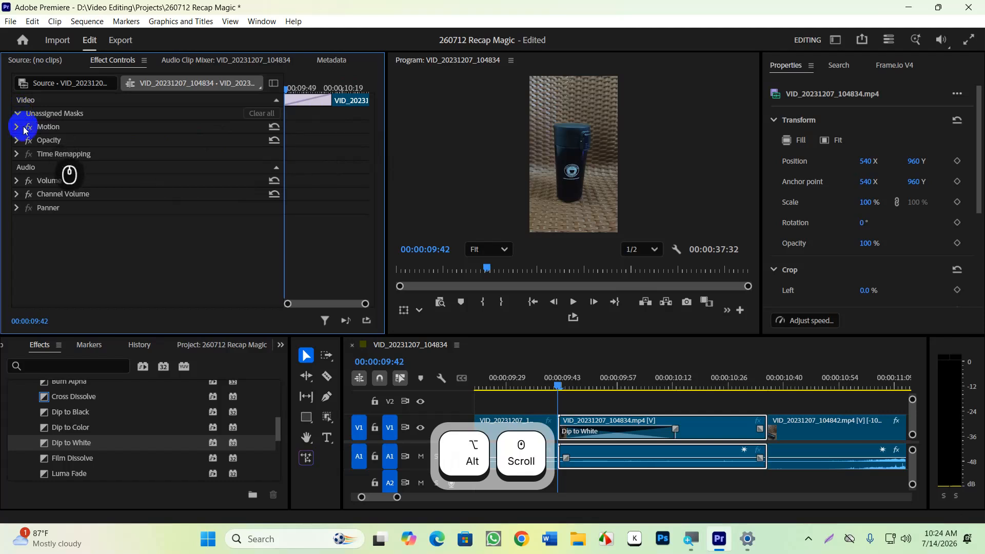
click(16, 128)
click(16, 127)
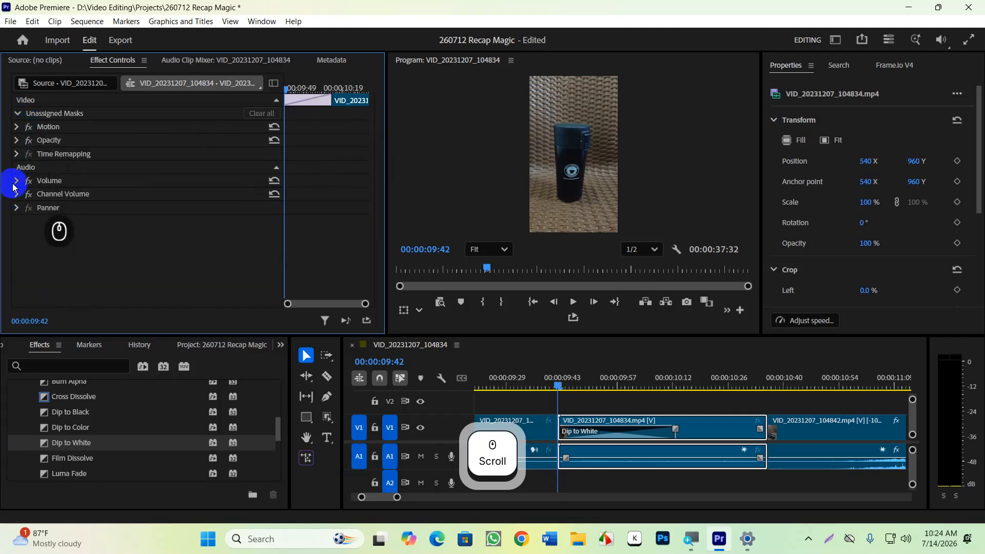
click(16, 181)
click(17, 181)
click(16, 194)
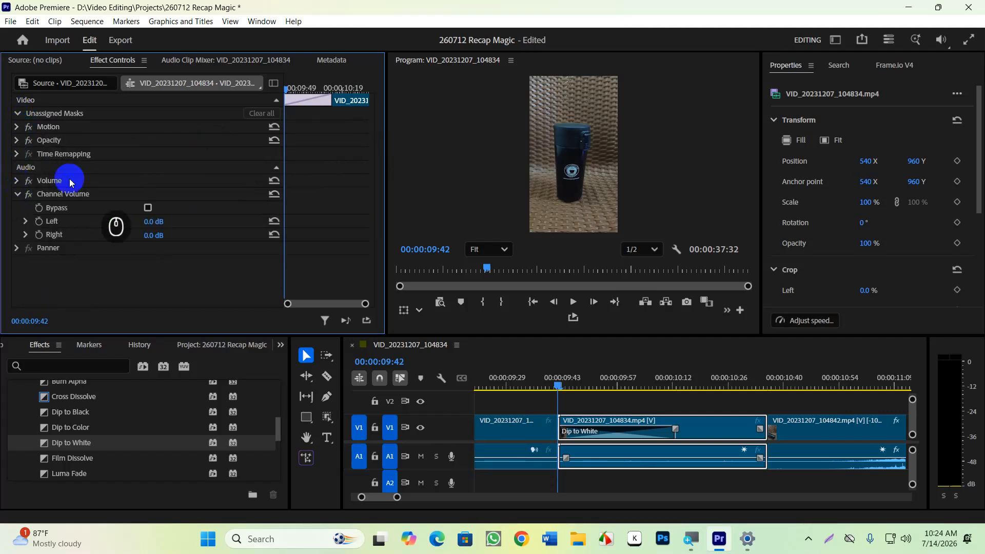
drag(296, 106, 275, 88)
alt+scroll(577, 420, up, 2)
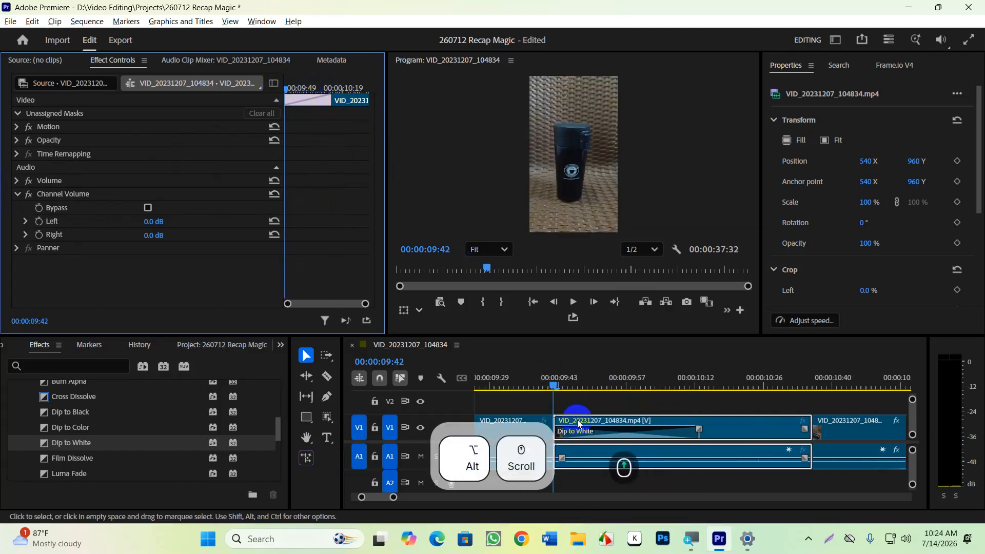
- Align the Dip to White transition as Center at Cut in Effect Controls, and undo both the alignment and the transition itself
double_click(627, 436)
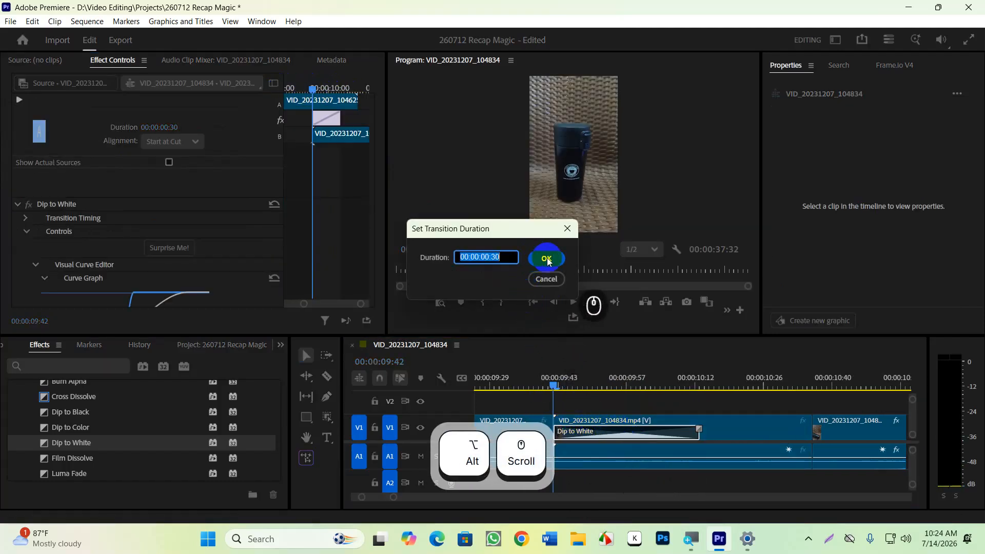
click(547, 259)
click(316, 120)
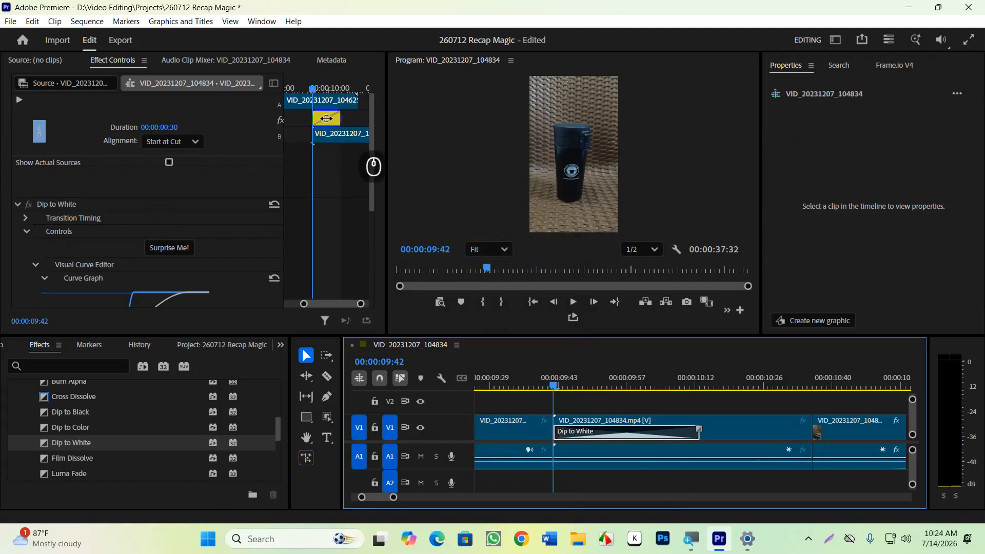
drag(327, 119, 312, 121)
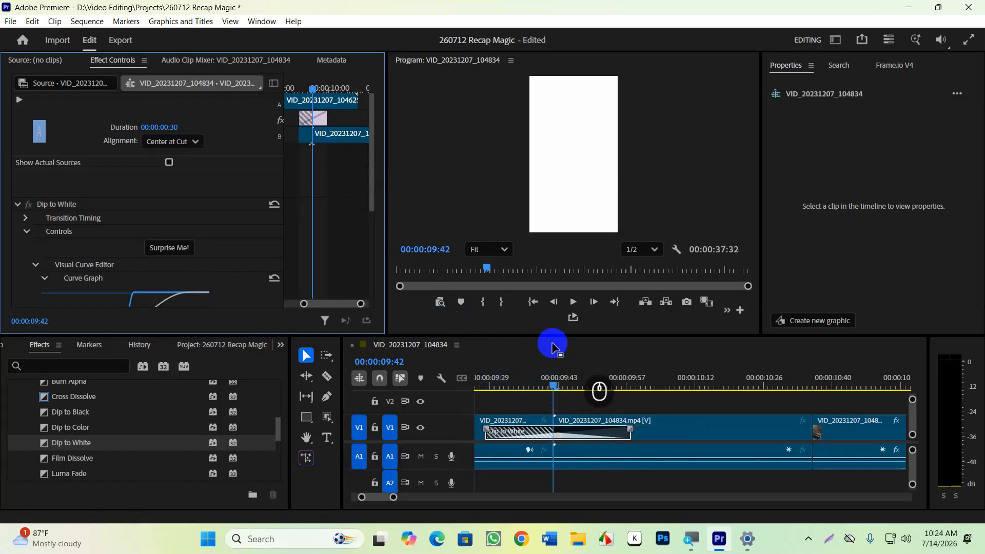
key(ctrl+z)
key(ctrl+z)
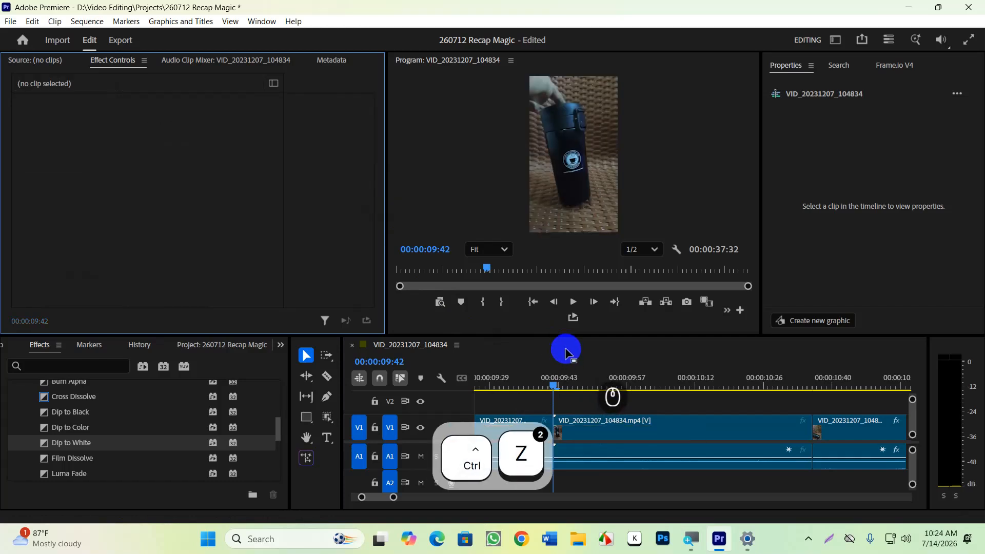
- Apply Dip to White again to the start of VID_20231207_104834.mp4 on V1 and display the transition's settings in Effect Controls
drag(56, 442, 609, 432)
click(636, 433)
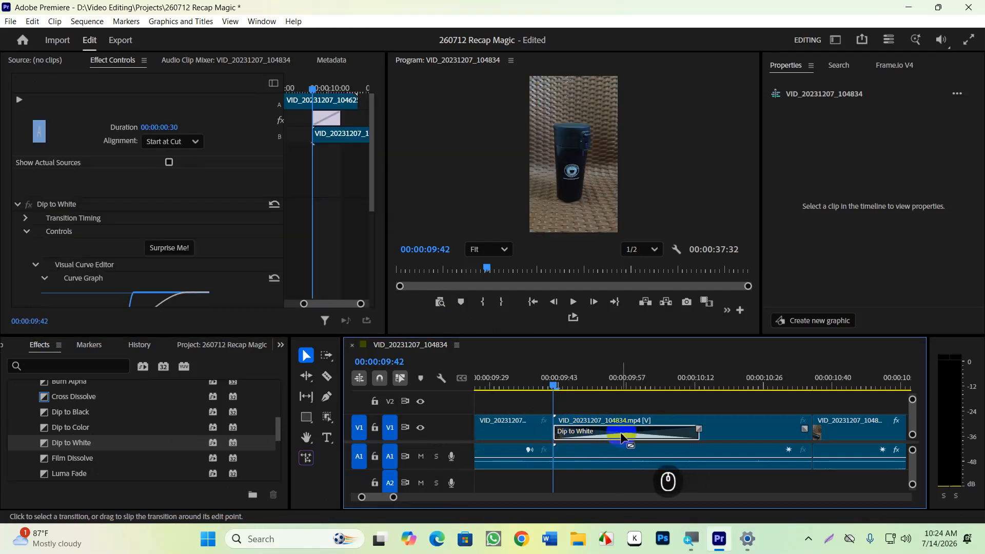
double_click(621, 435)
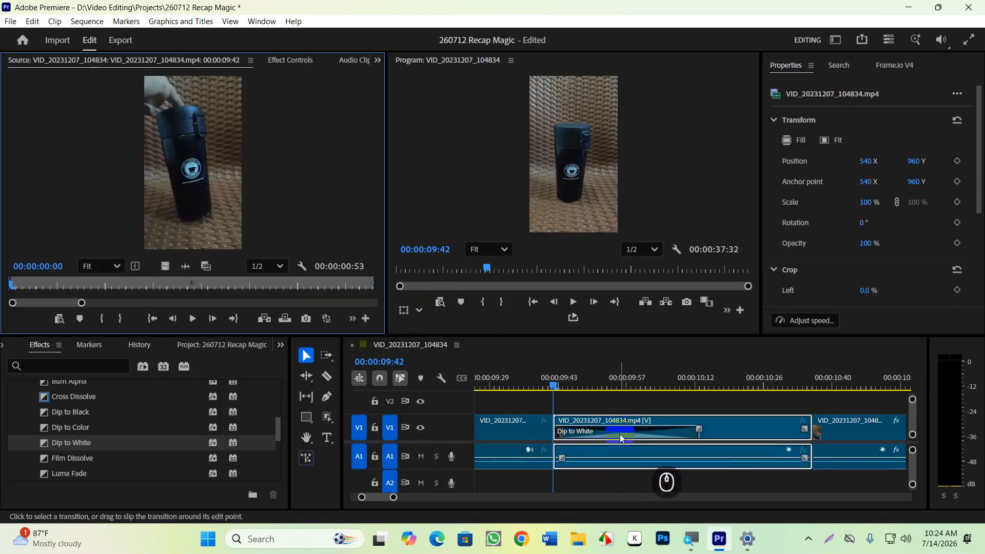
click(618, 397)
double_click(616, 432)
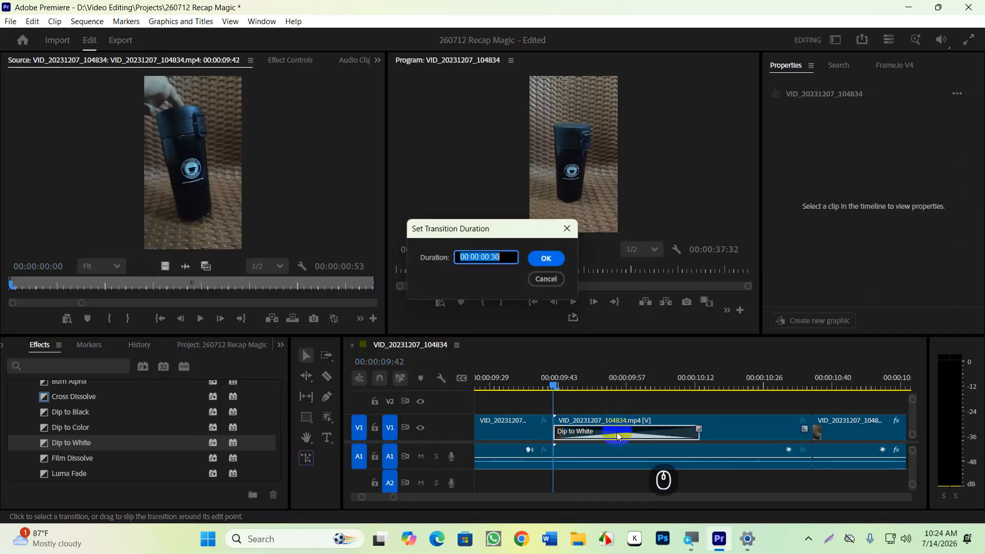
click(546, 278)
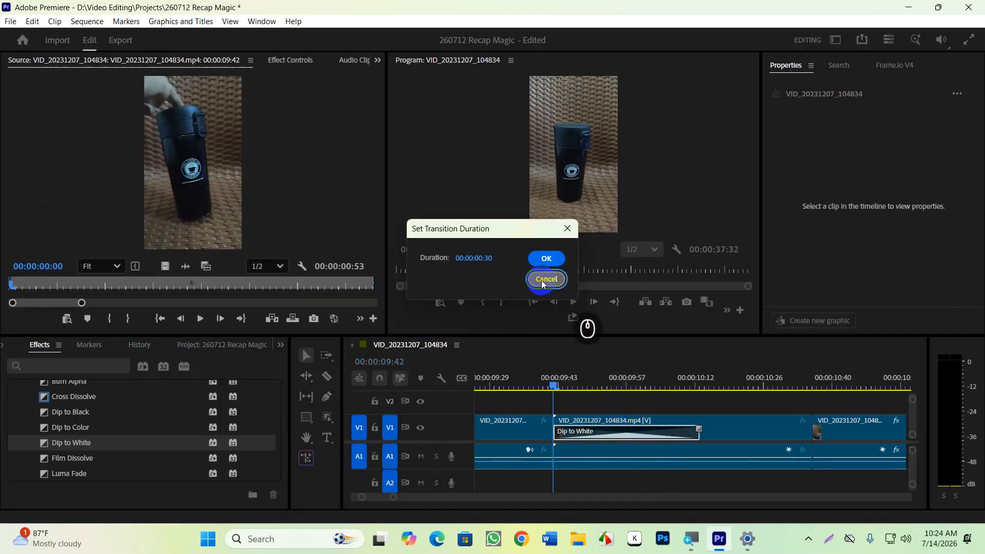
click(285, 61)
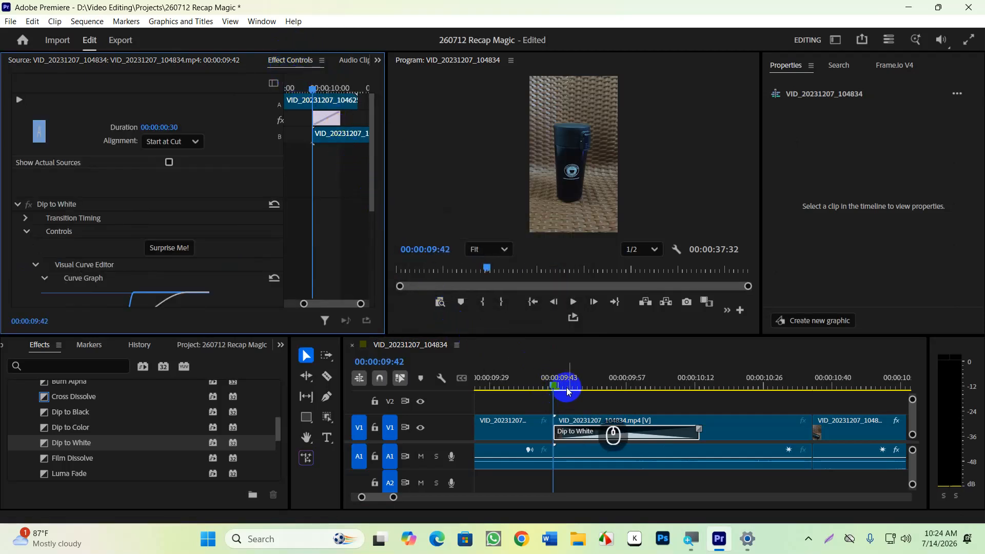
- Reselect the Dip to White transition and try to shift its position around the cut in Effect Controls
click(610, 409)
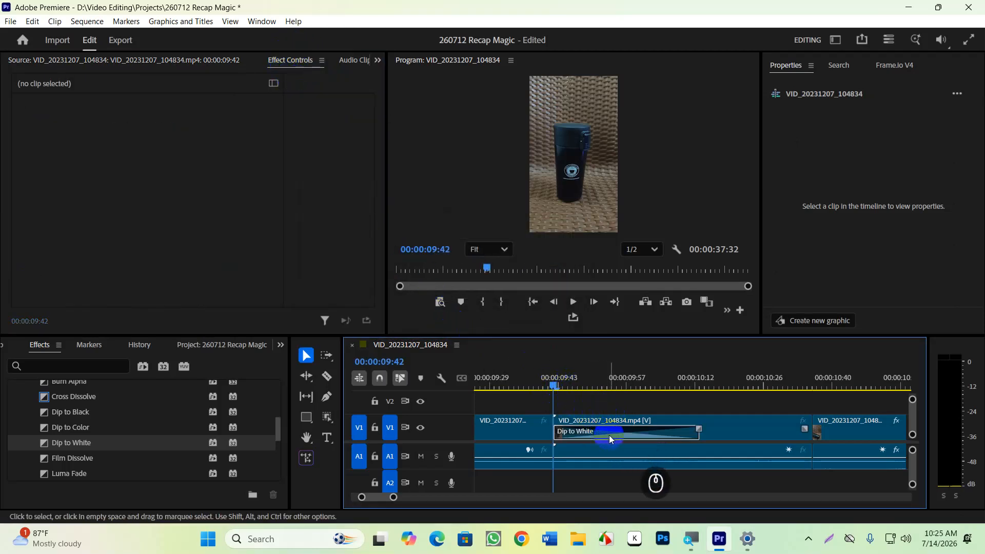
click(608, 434)
double_click(608, 434)
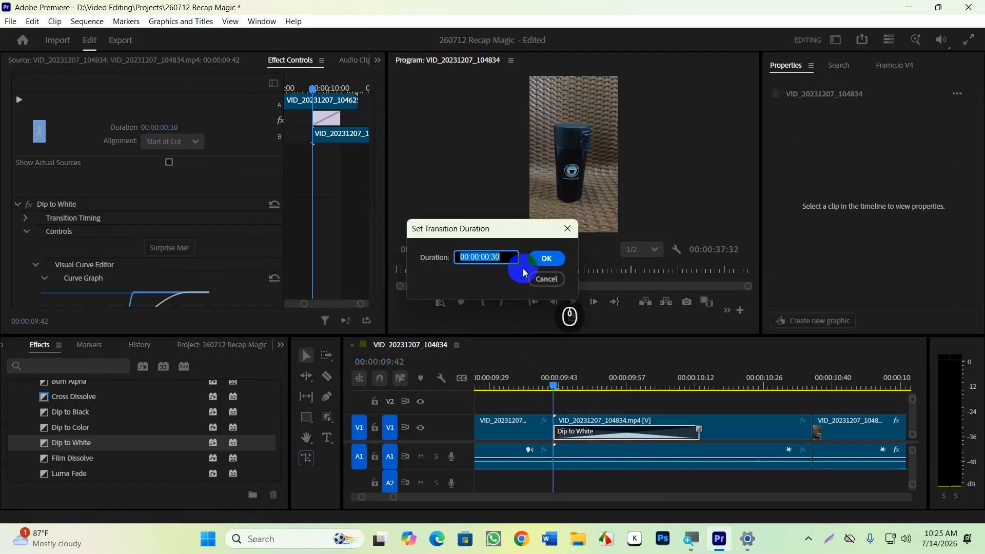
click(539, 278)
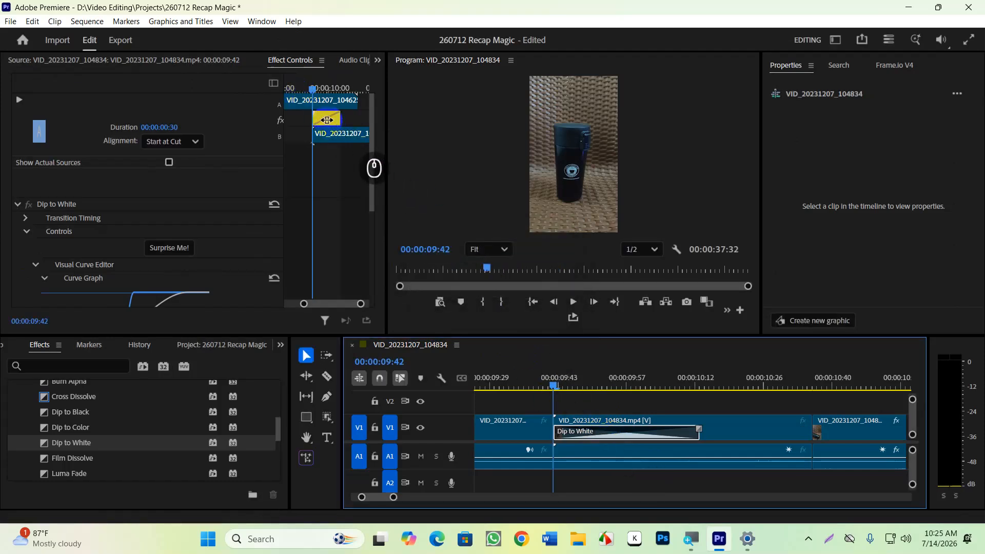
drag(327, 120, 330, 126)
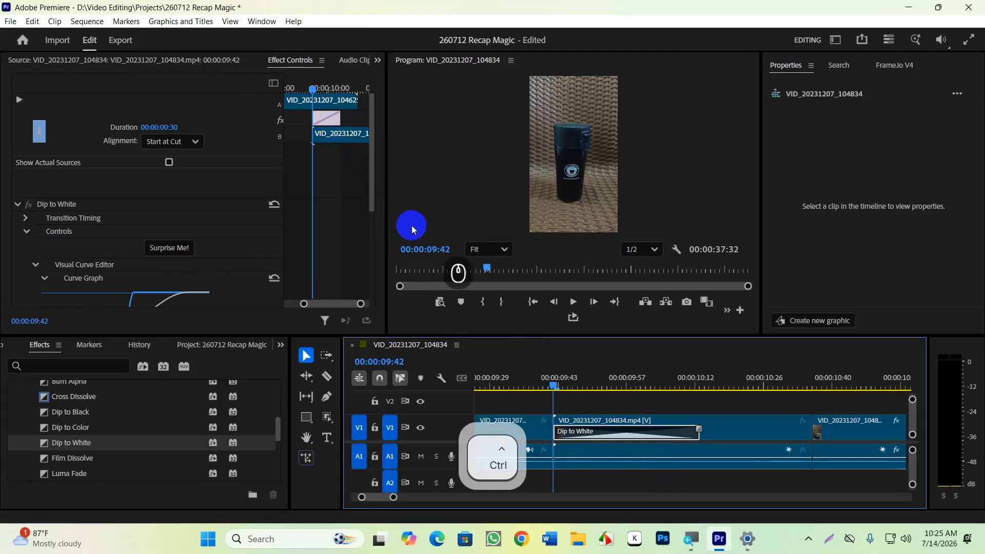
- Undo the Dip to White transition at the start of VID_20231207_104834.mp4 and display the clip in the Source Monitor
key(ctrl+z)
click(216, 61)
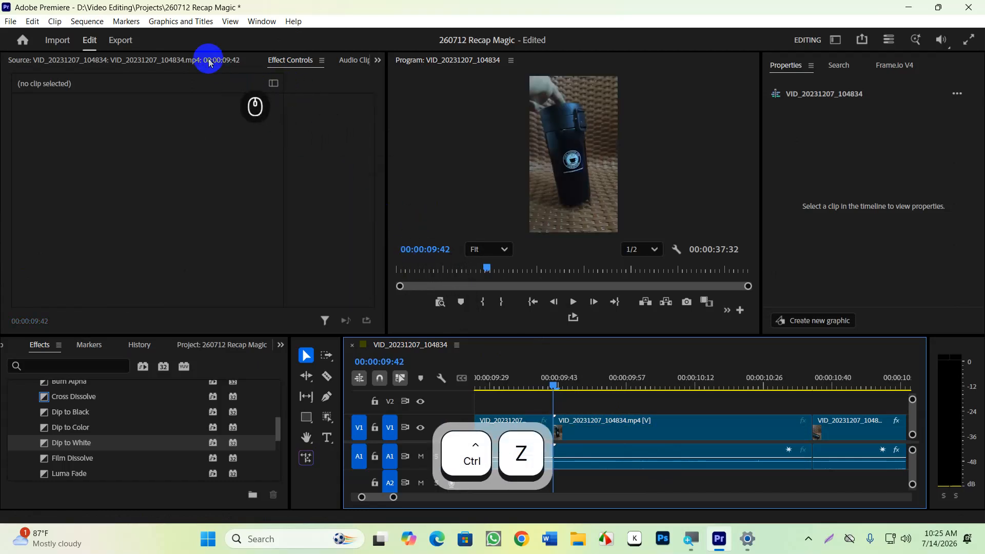
click(575, 398)
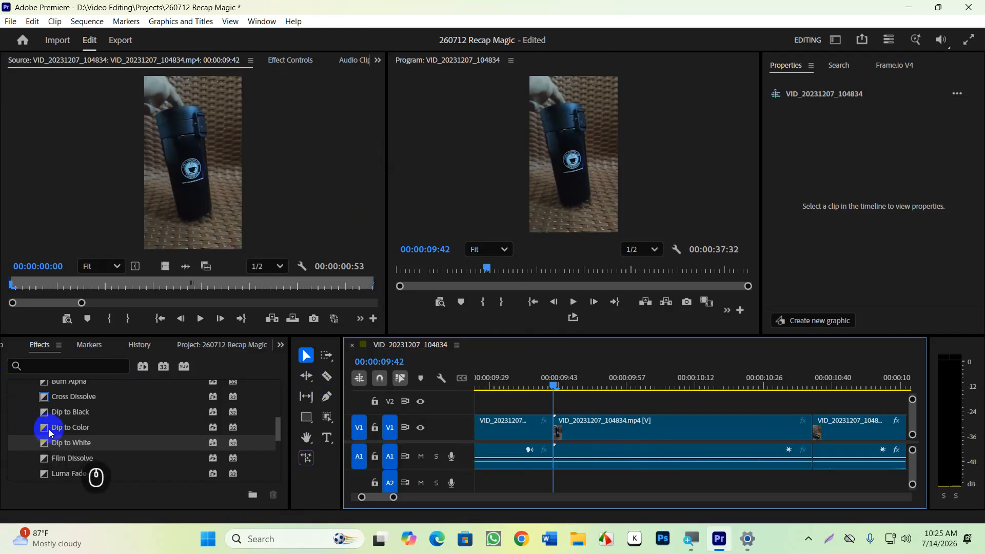
- Reapply Dip to White to the start of VID_20231207_104834.mp4 on V1 and shift it to Center at Cut in Effect Controls
drag(52, 442, 556, 439)
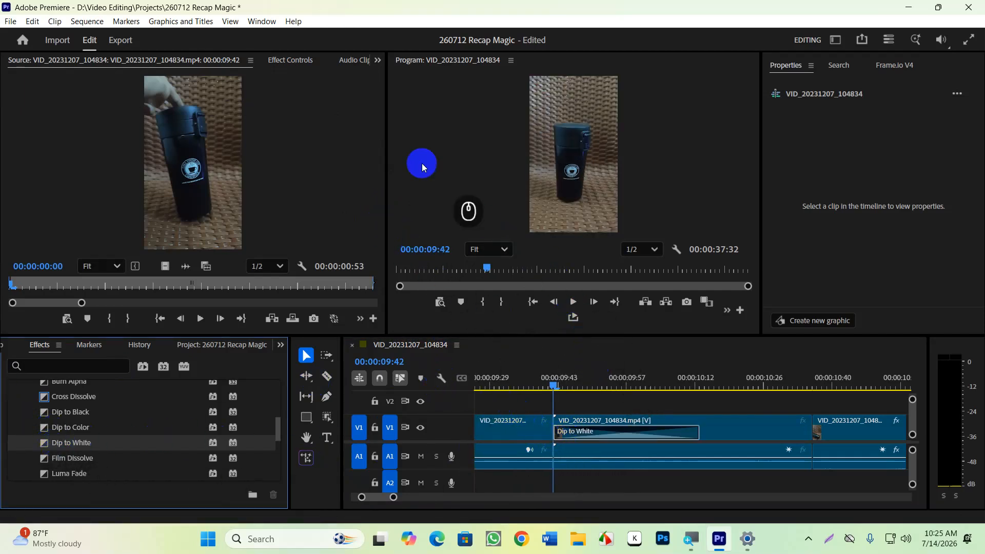
click(290, 60)
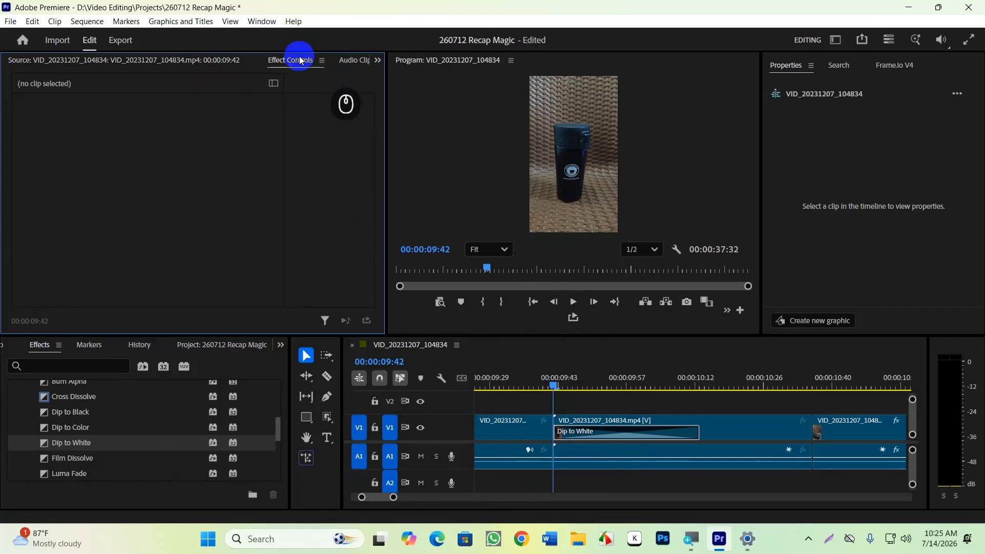
click(610, 432)
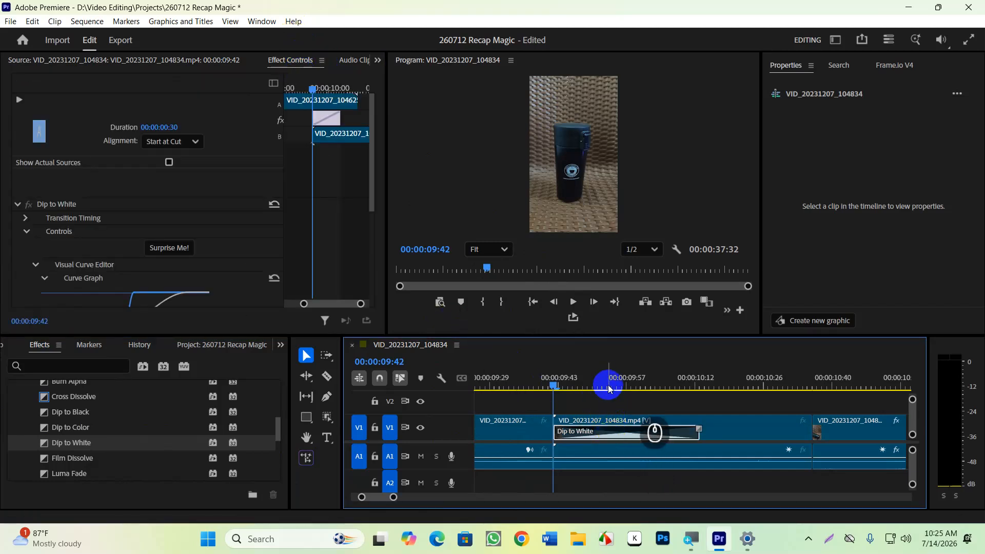
click(332, 122)
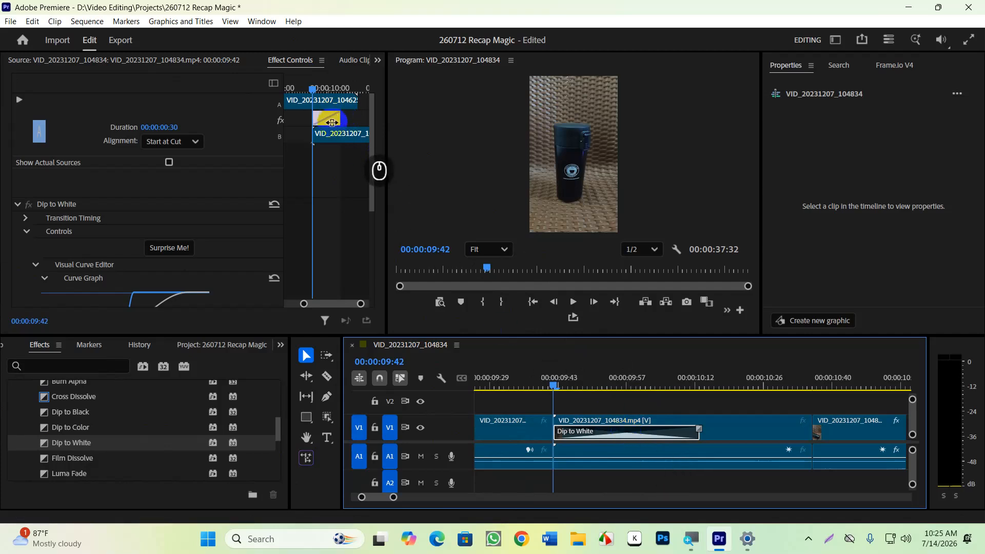
click(326, 120)
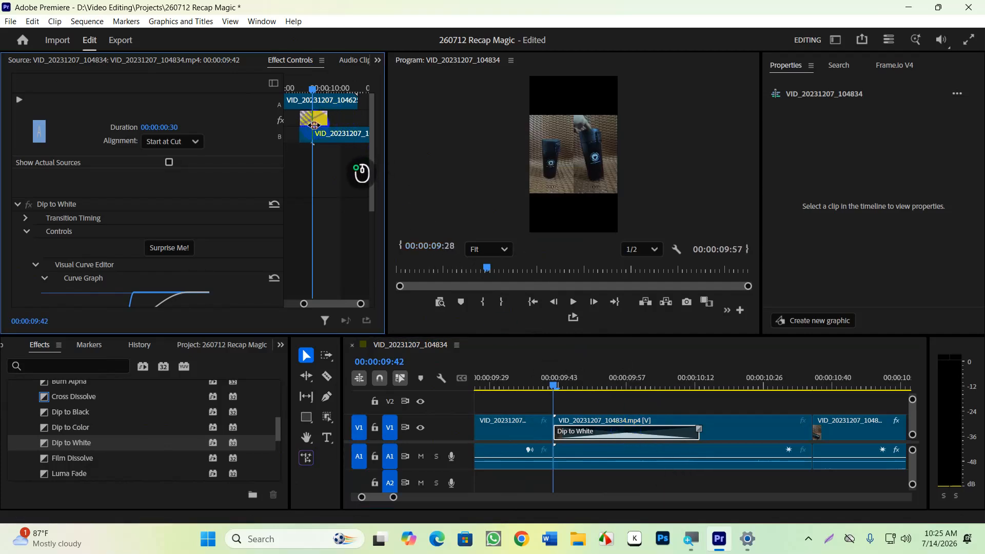
drag(314, 124, 312, 125)
alt+scroll(546, 392, down, 3)
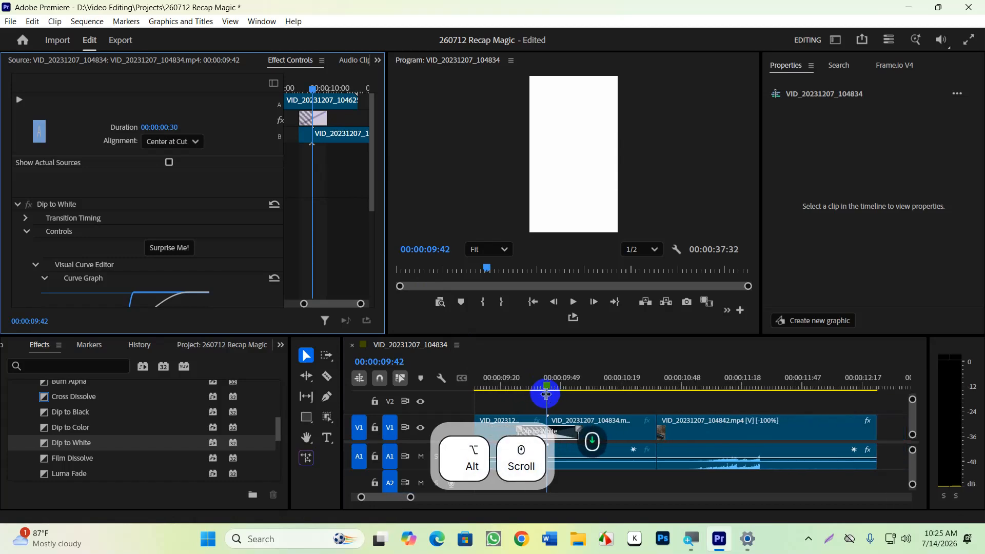
- Play the centred Dip to White across the cut, and undo both its alignment and the transition
key(space)
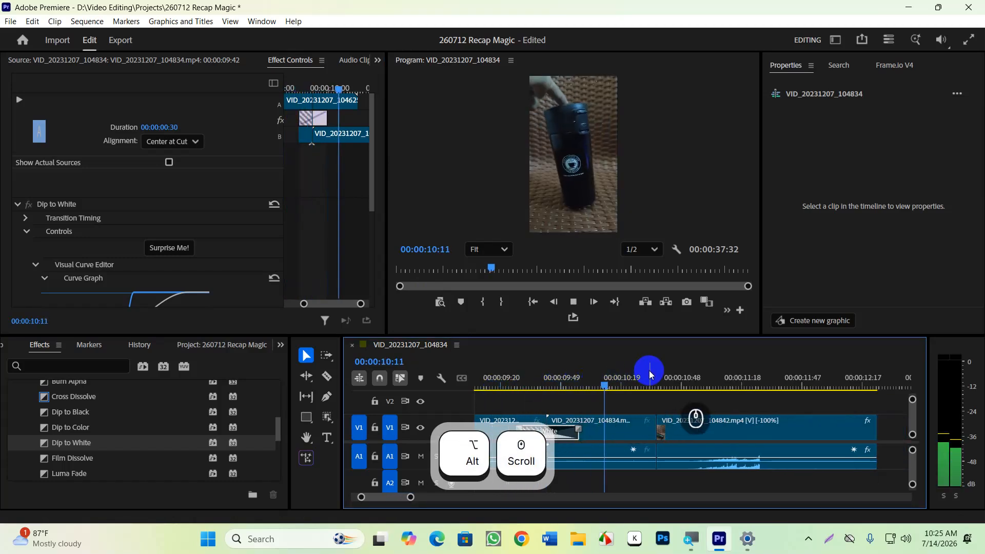
key(space)
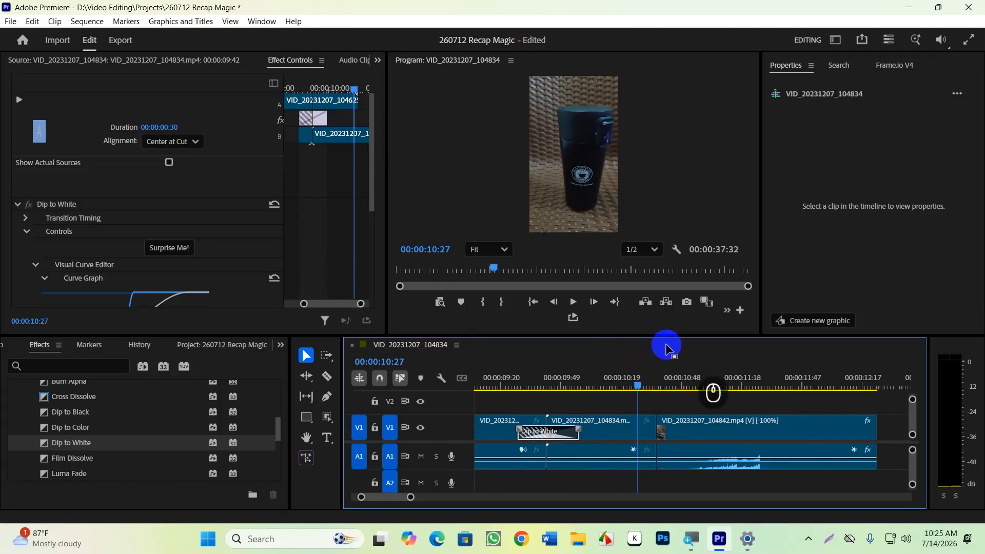
key(ctrl+z)
key(ctrl+z)
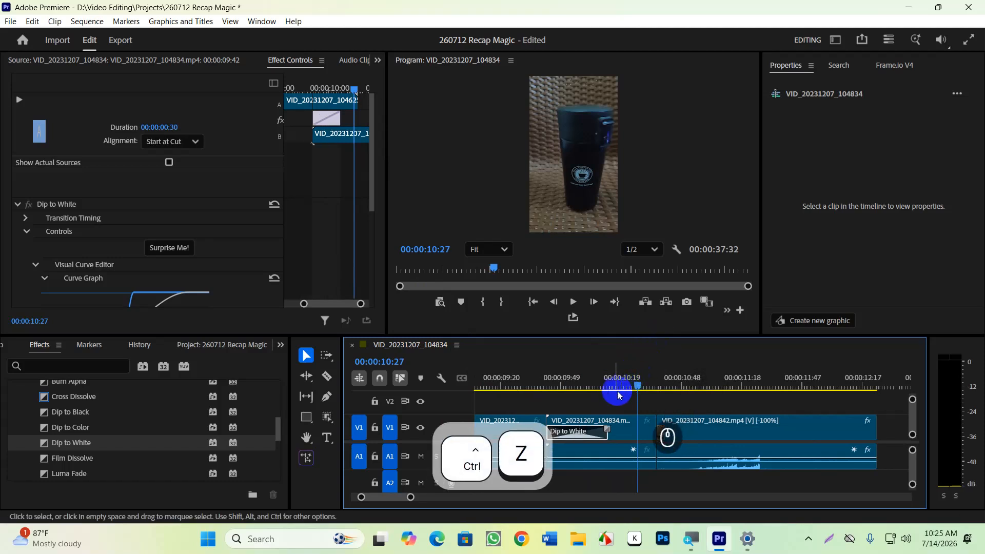
- Apply Cross Dissolve to the start of VID_20231207_104834.mp4 on V1 and shift it to Center at Cut in Effect Controls
scroll(64, 431, up, 2)
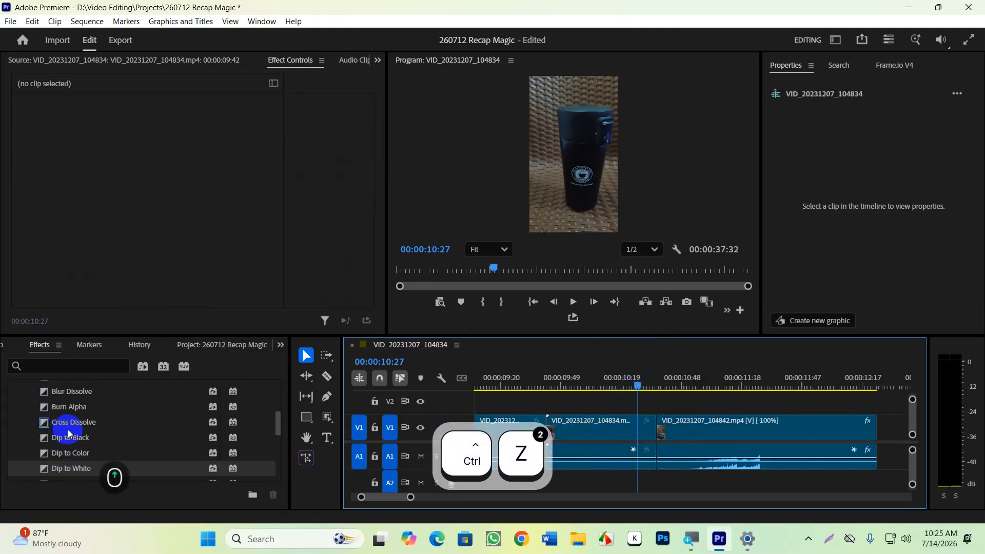
drag(68, 427, 565, 432)
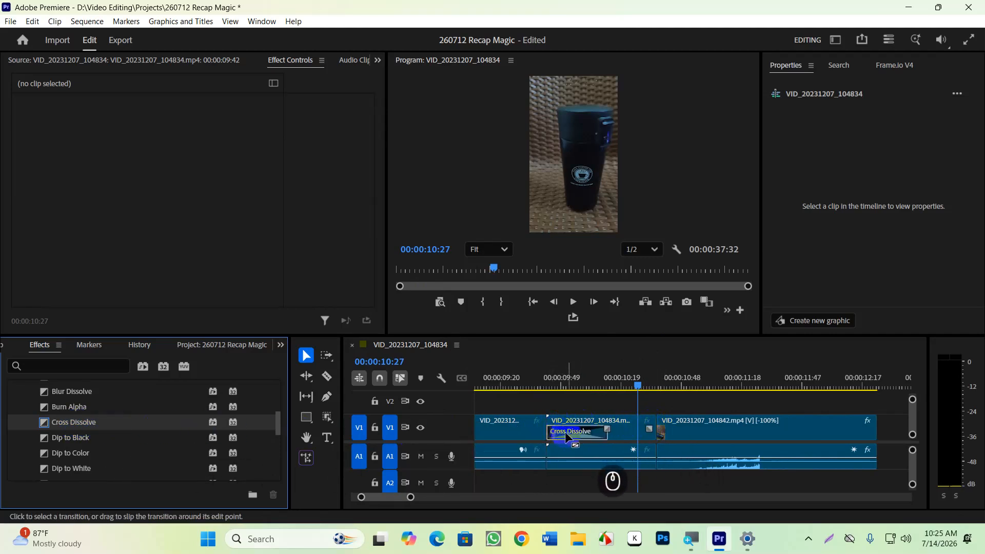
click(571, 435)
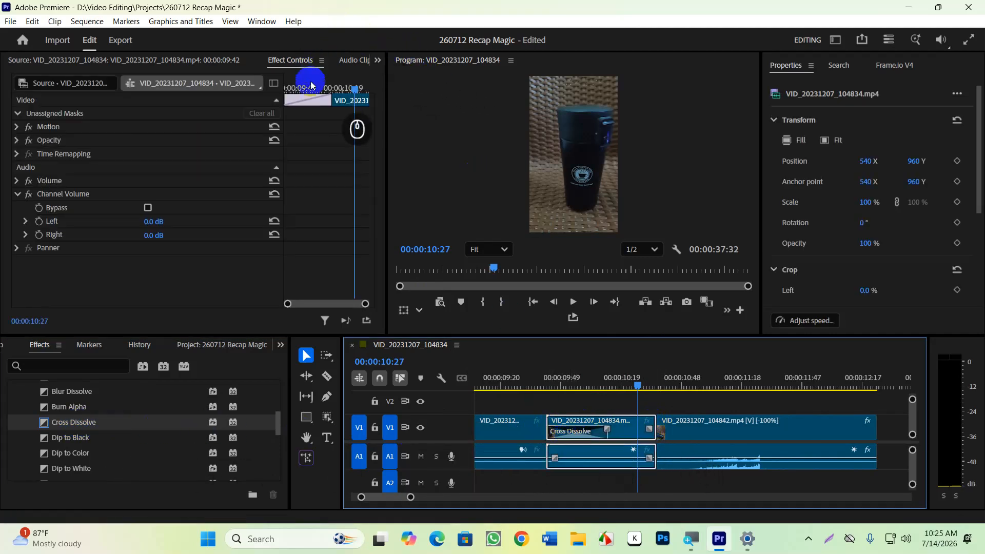
click(592, 411)
click(577, 433)
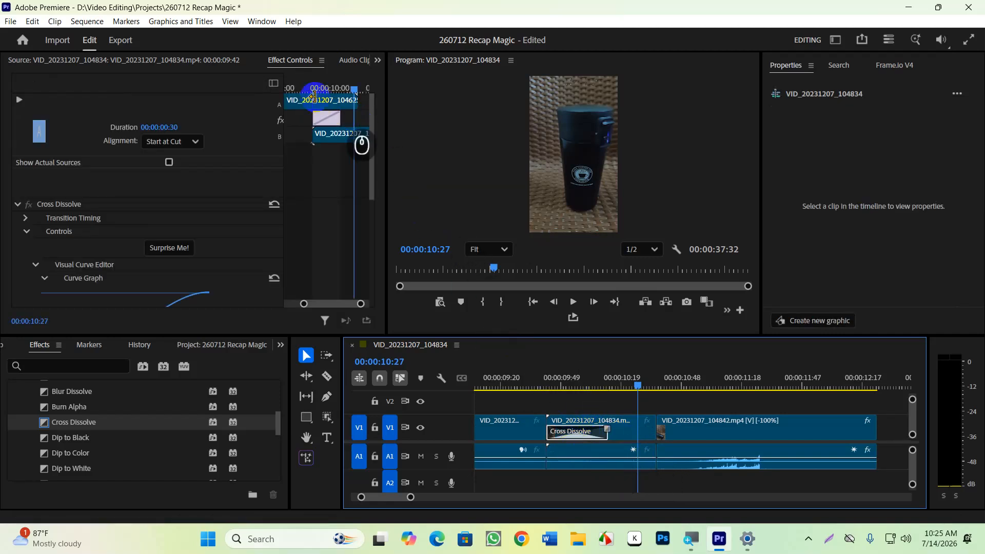
drag(321, 120, 307, 124)
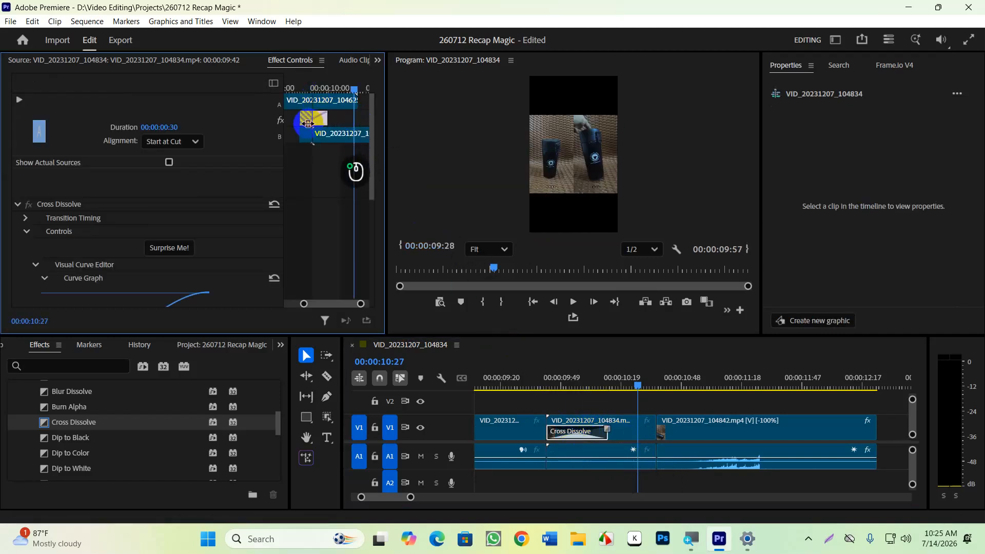
- Play the sequence across the Cross Dissolve from just before the cut, and save the project
click(580, 362)
click(508, 379)
key(space)
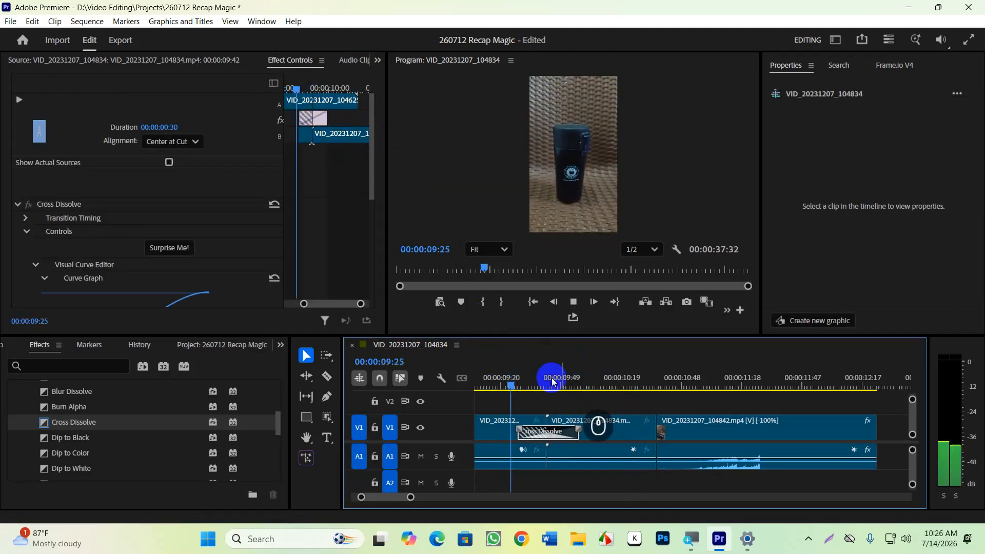
key(space)
drag(566, 395, 604, 402)
key(ctrl+s)
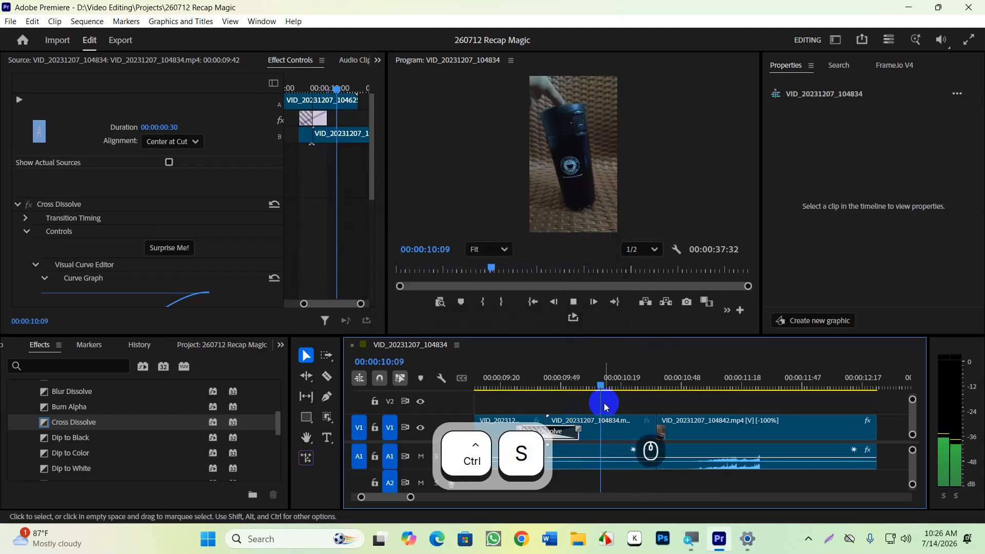
alt+scroll(604, 404, down, 3)
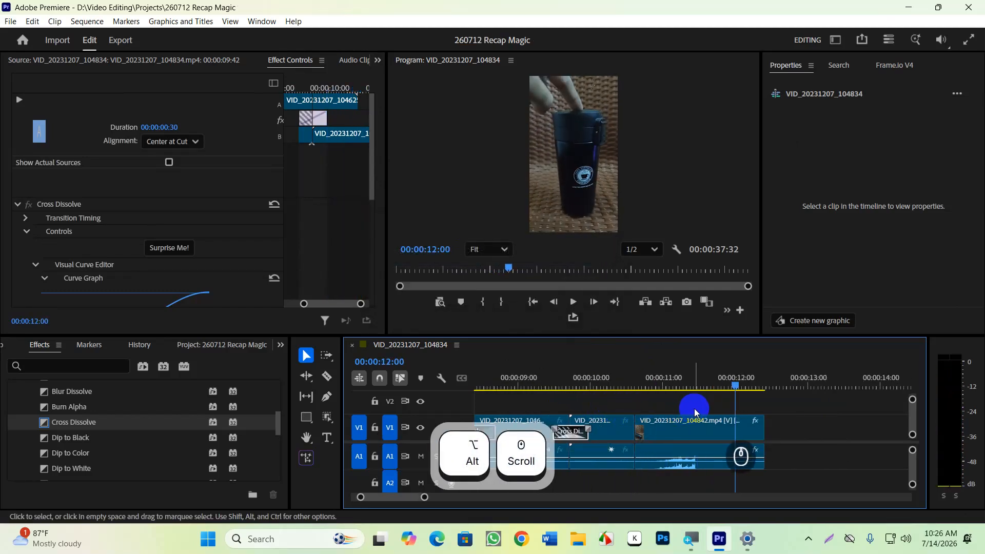
key(ctrl+s)
- Return the playhead to the start of the sequence and look over the media file export settings
alt+scroll(714, 413, down, 2)
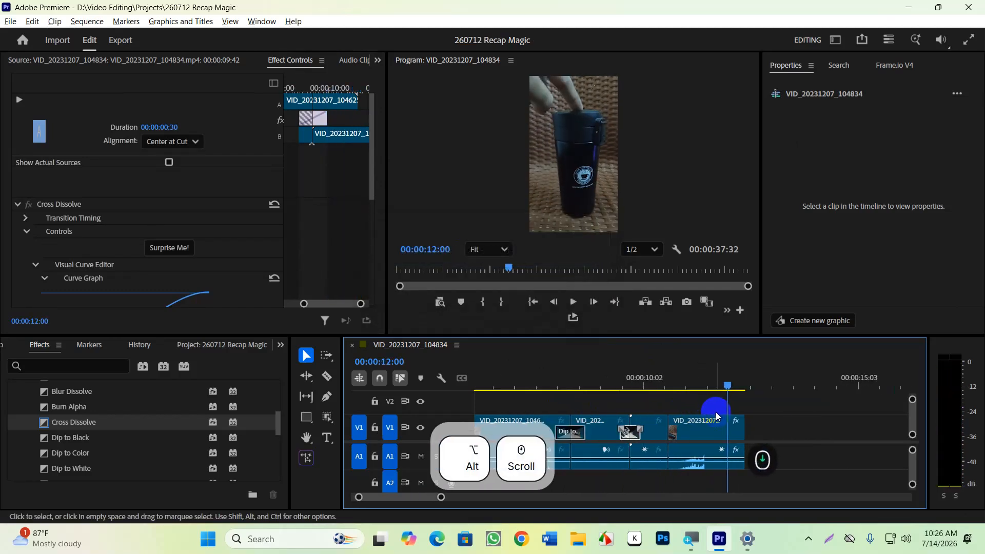
alt+scroll(716, 416, down, 5)
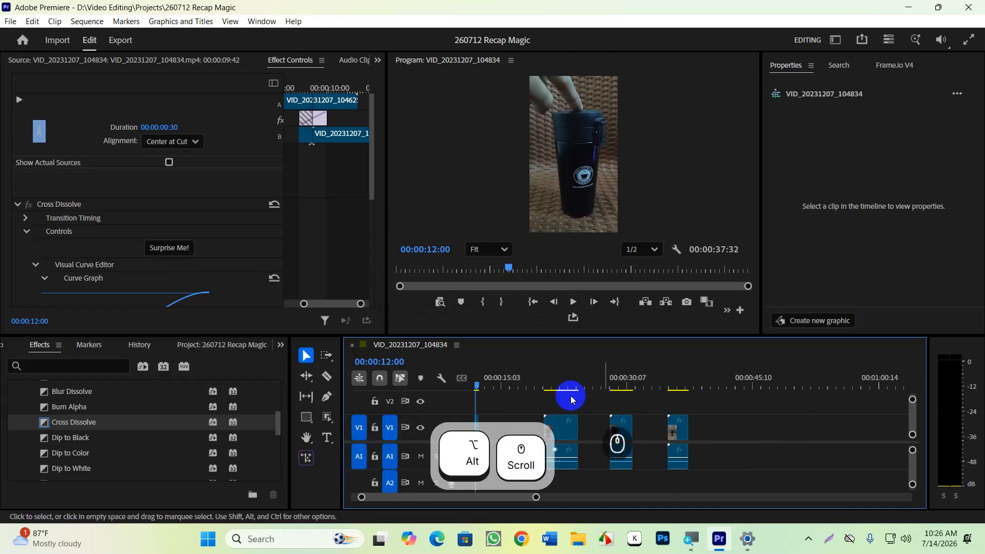
click(769, 415)
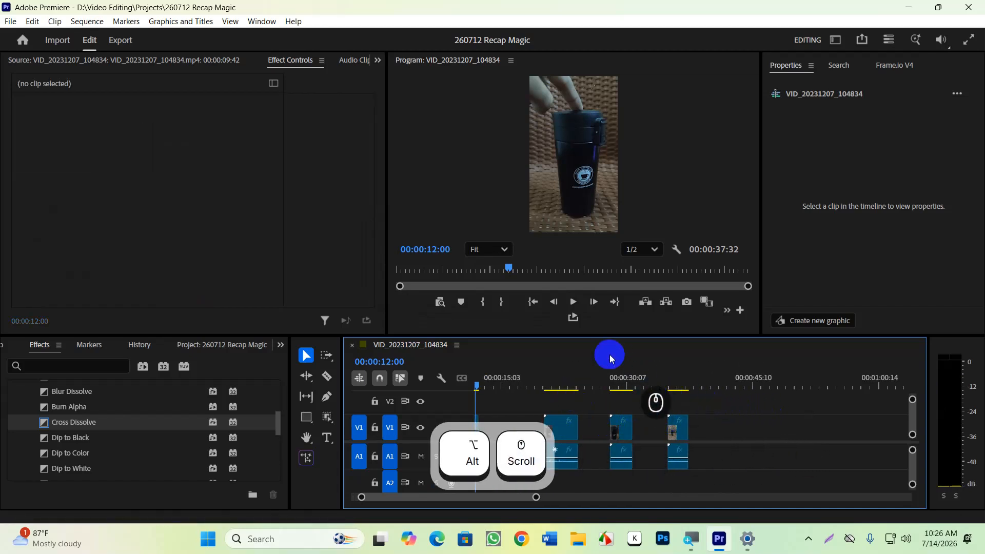
drag(546, 378, 361, 407)
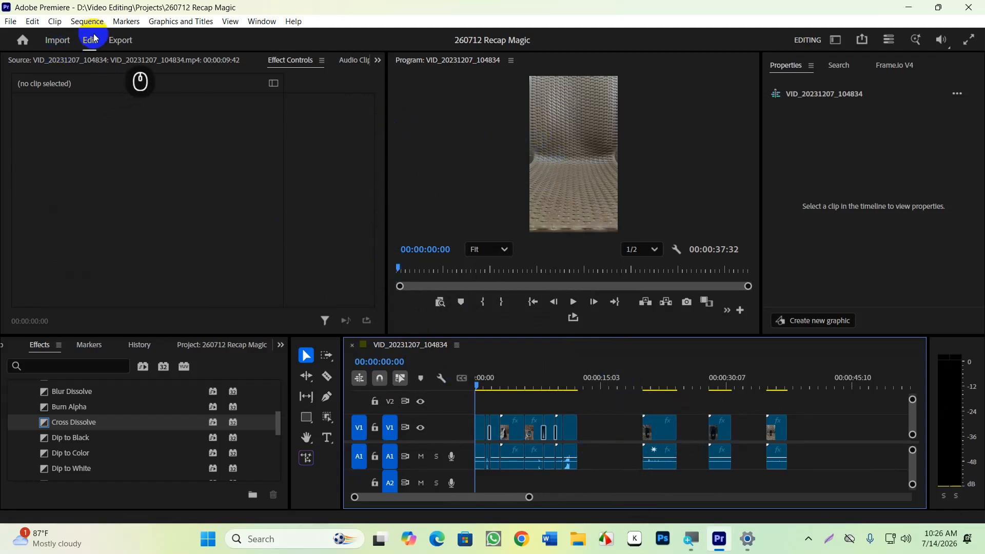
click(115, 41)
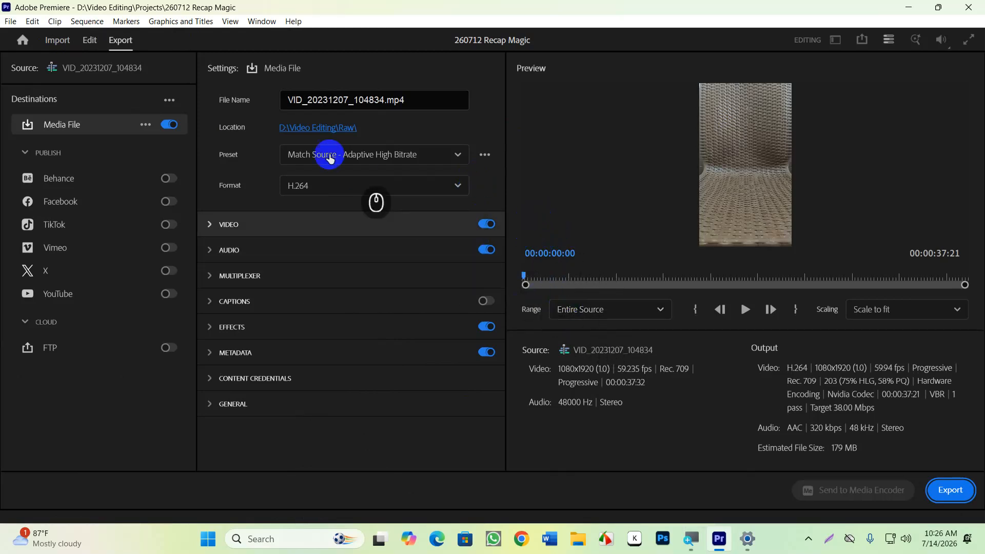
click(86, 39)
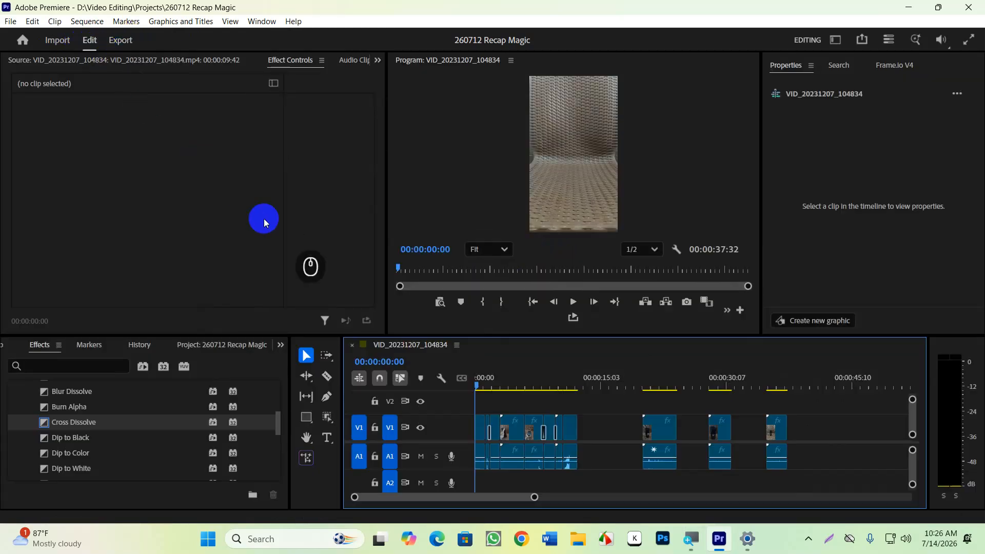
- Scrub through the joined clips on the timeline and park the playhead at their end, at 00:00:12:16
drag(602, 396, 563, 396)
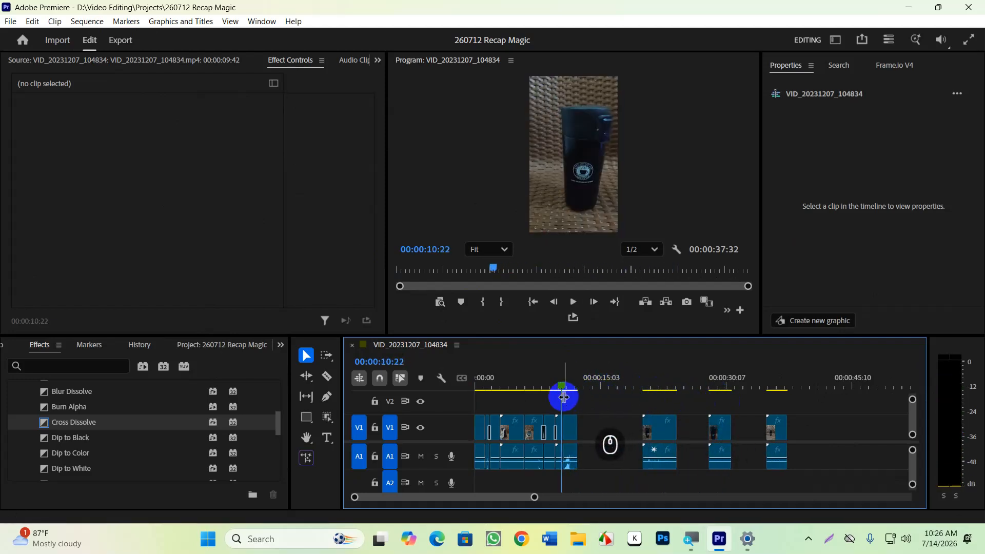
scroll(691, 444, down, 3)
scroll(703, 446, down, 5)
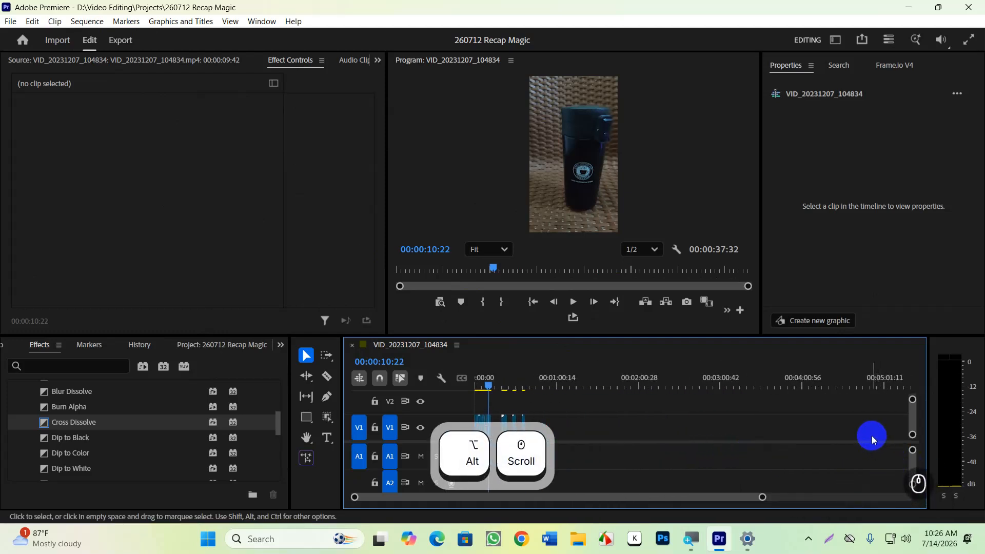
drag(550, 385, 481, 378)
scroll(492, 390, up, 2)
scroll(501, 384, up, 4)
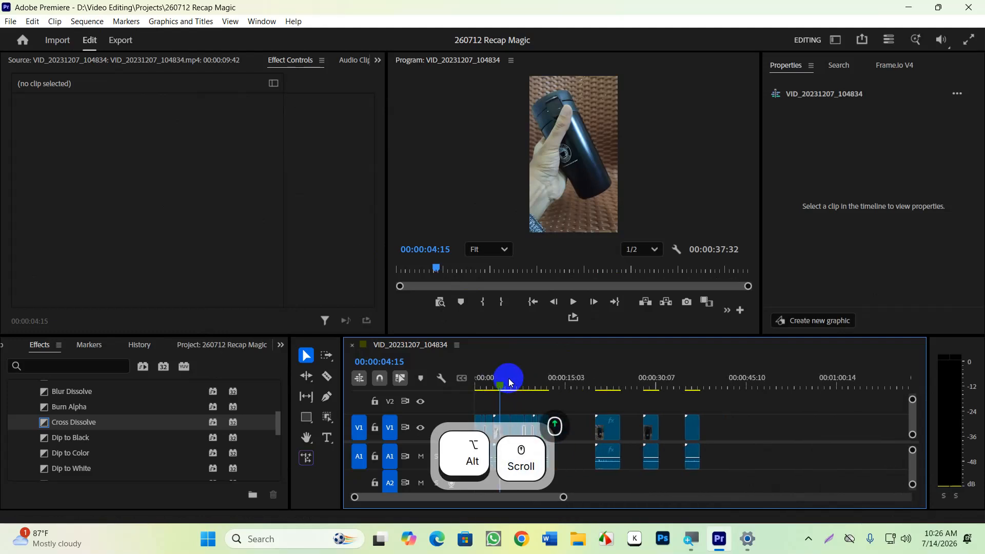
click(553, 389)
drag(552, 389, 550, 392)
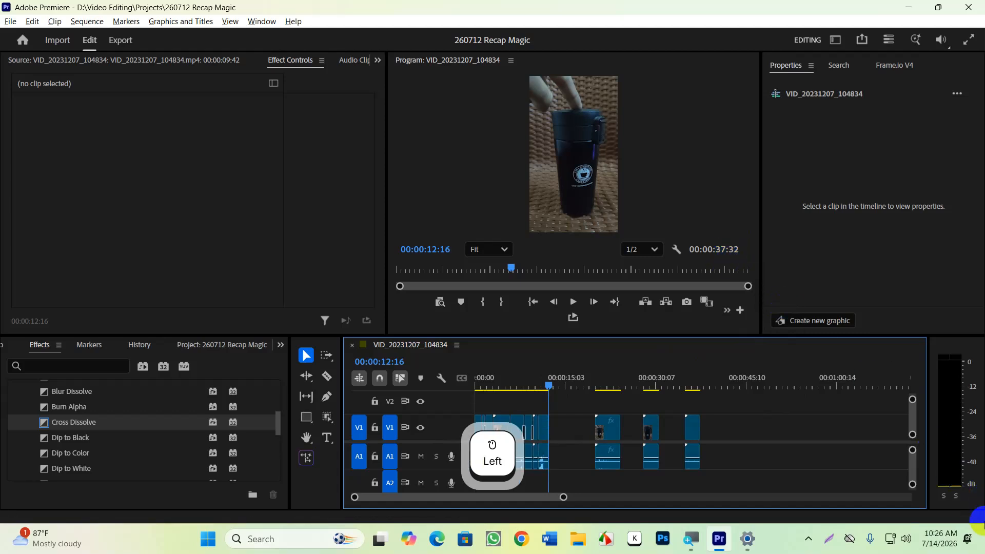
- Examine the sequence's full duration and the separate clips beyond the gap, placing the playhead at 00:00:12:19
mouse_move(746, 551)
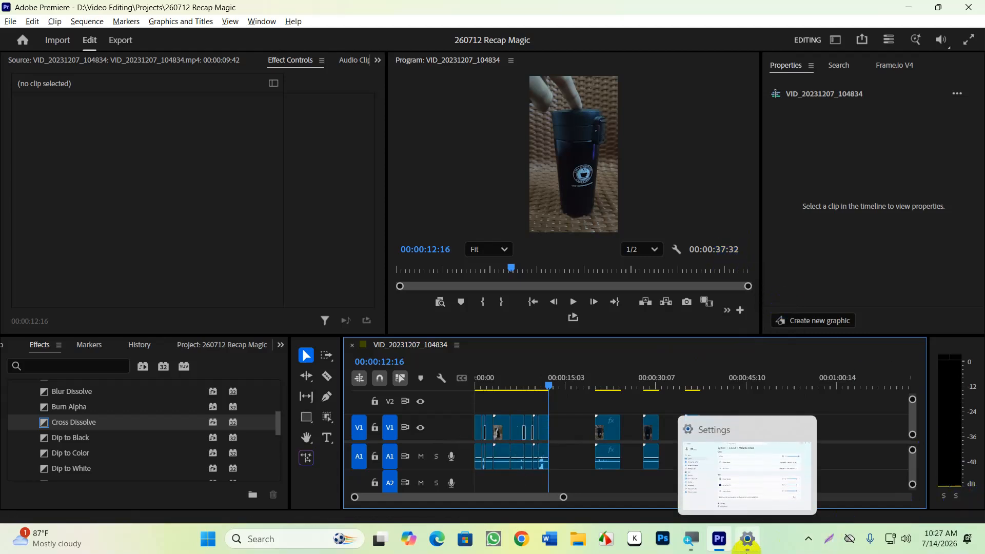
scroll(585, 430, down, 4)
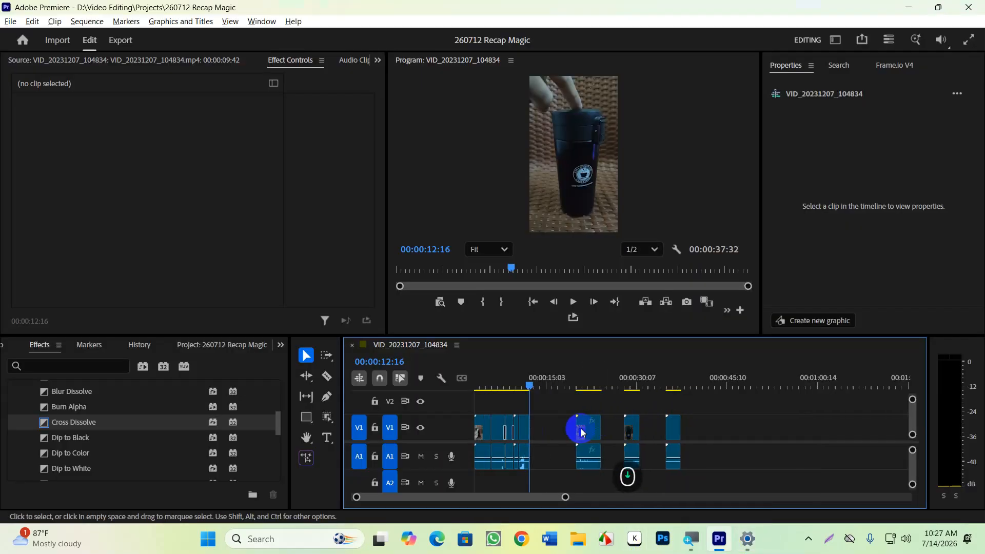
scroll(577, 427, down, 5)
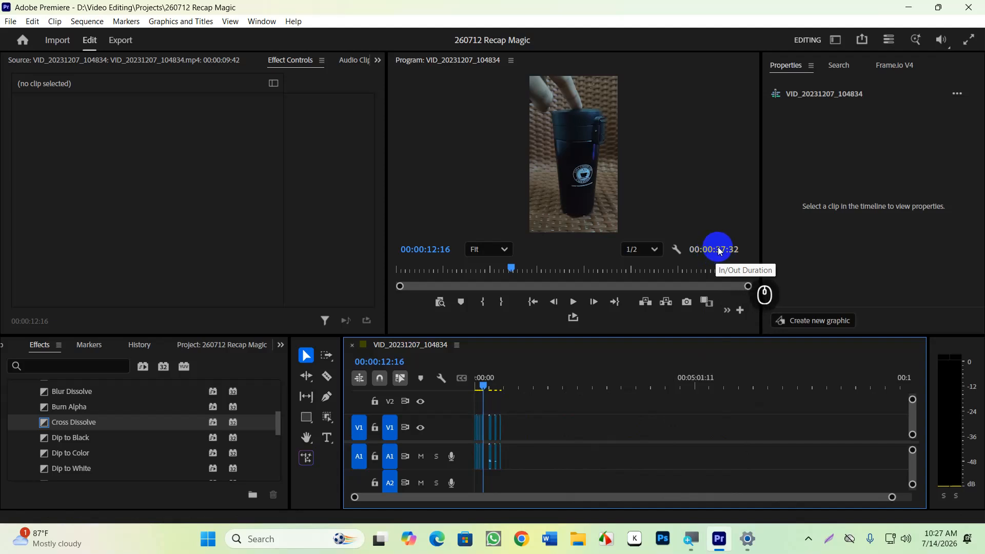
alt+scroll(478, 408, up, 2)
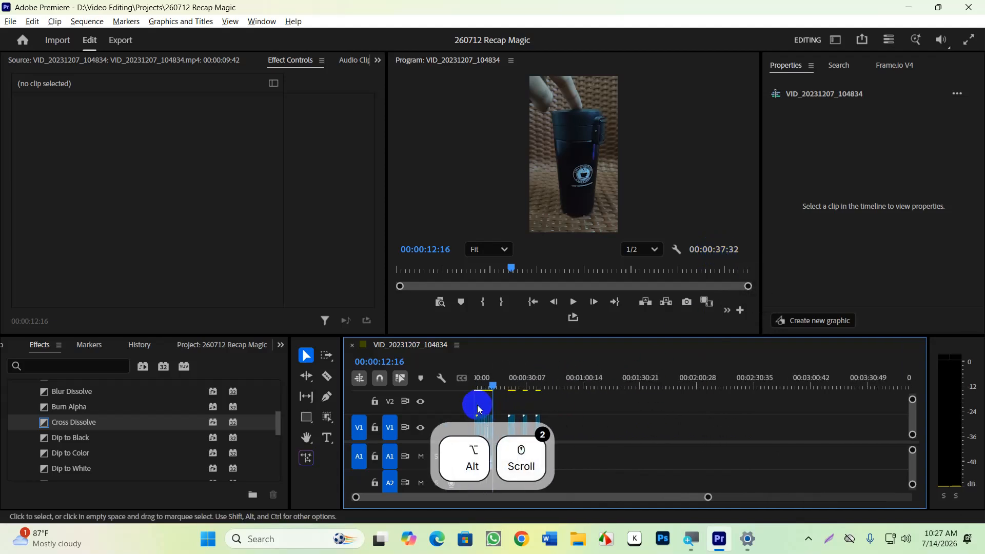
alt+scroll(478, 407, up, 4)
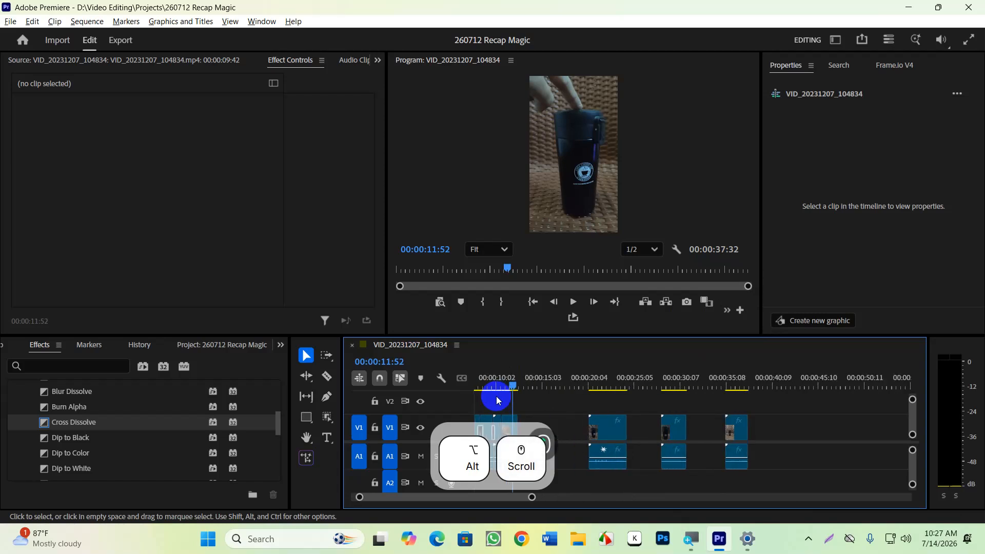
alt+scroll(496, 400, up, 2)
drag(523, 386, 532, 390)
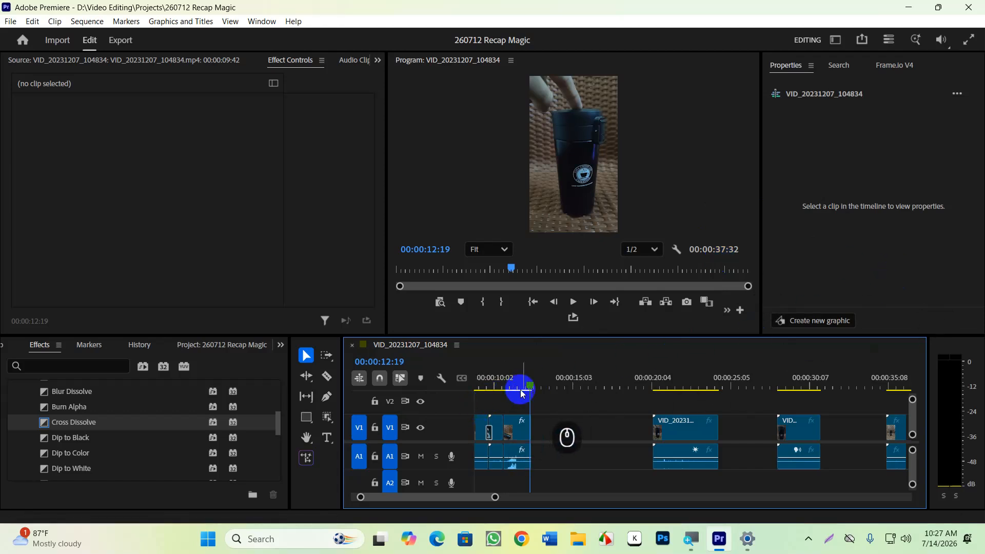
- Move the playhead back to 00:00:00:00 and review the source and output details for export
drag(513, 384, 456, 397)
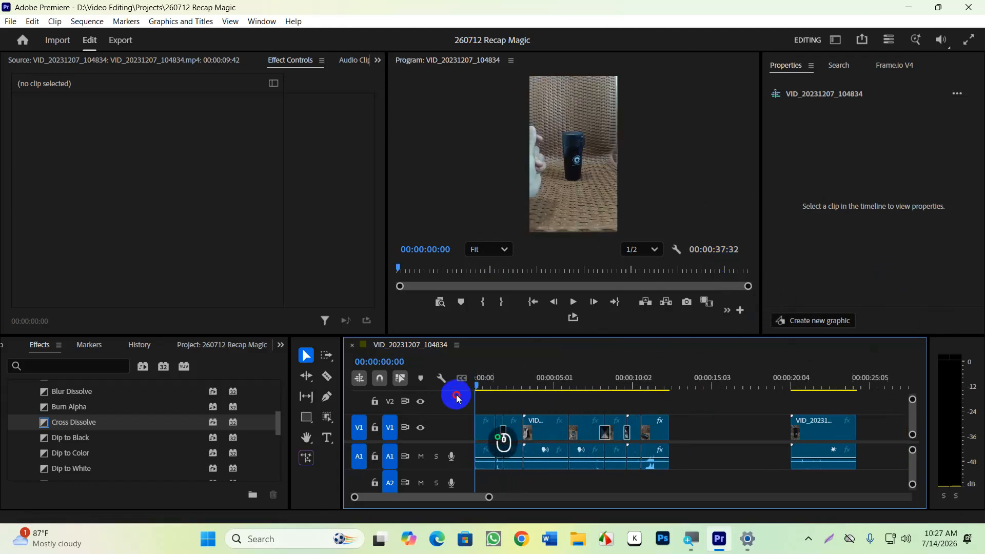
click(122, 41)
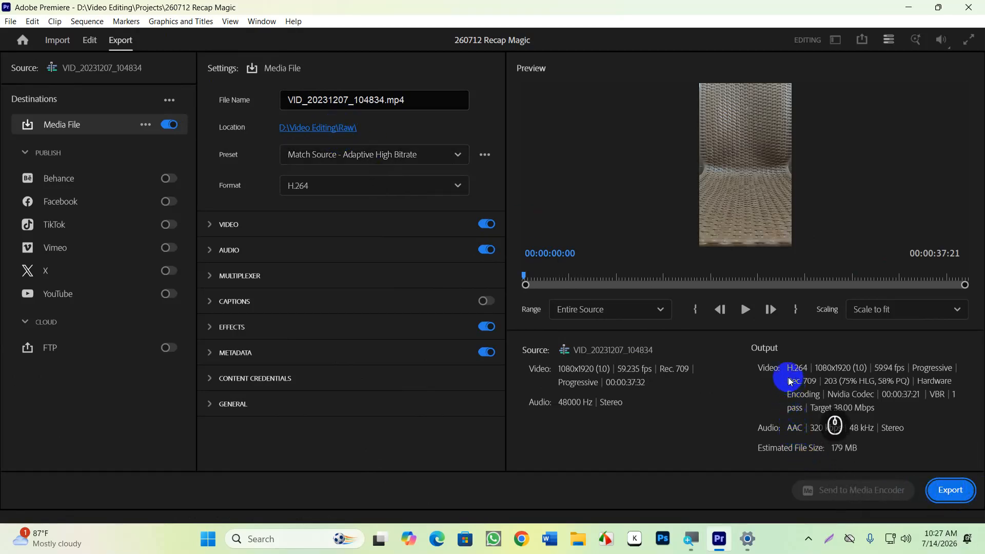
click(89, 40)
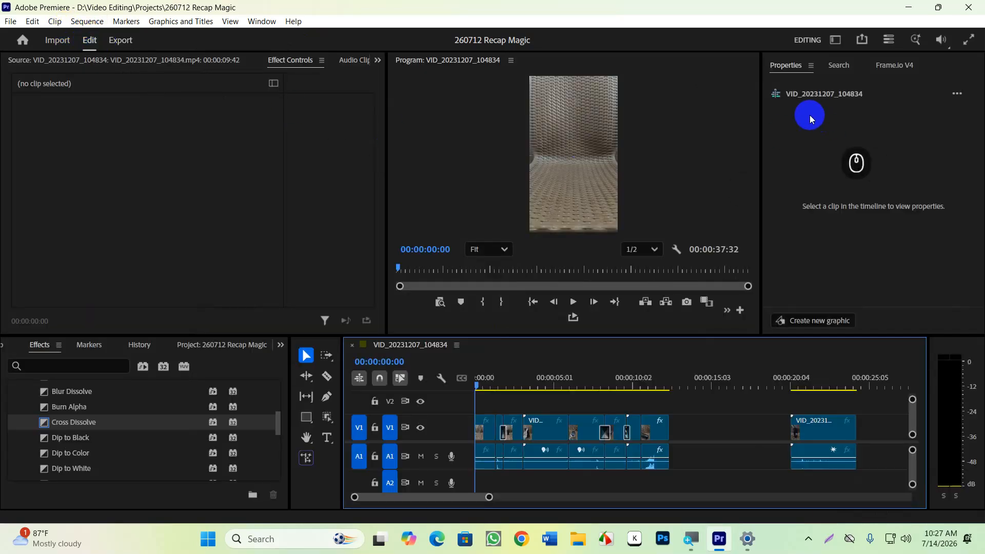